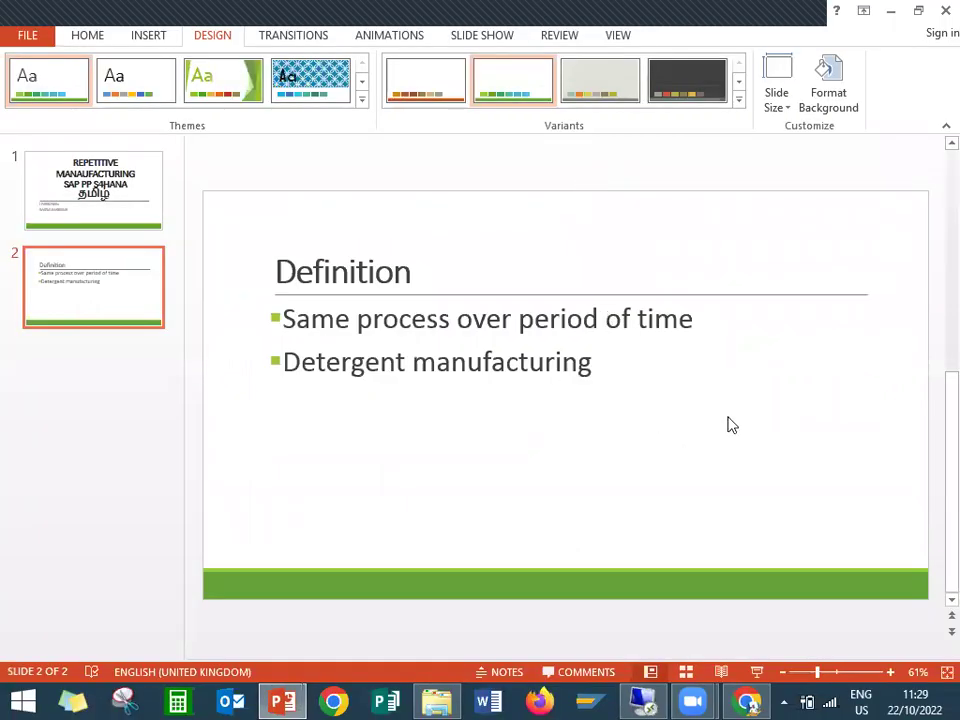
Start a new material in MM01 with industry sector Mechanical engineering and show the material types.
left_click(648, 701)
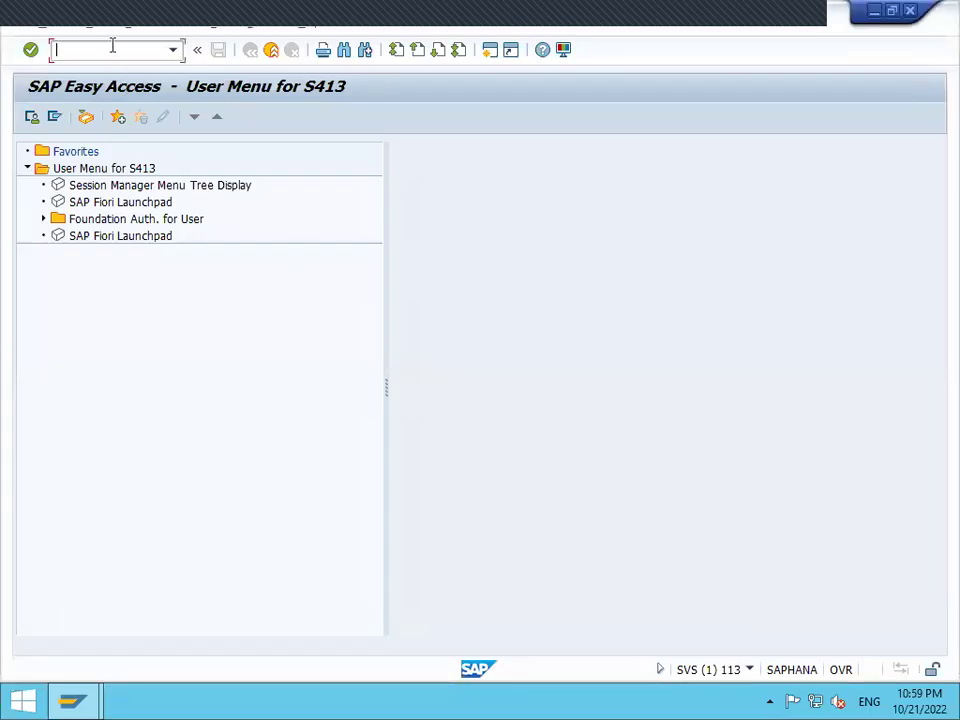
type("M")
type("M01")
key("Return")
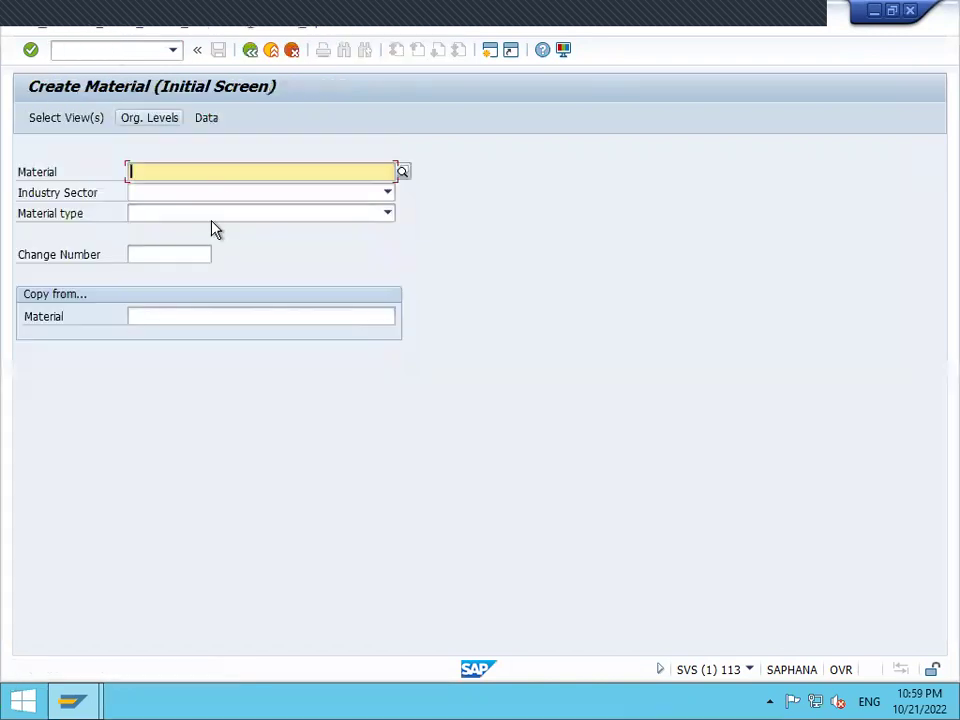
left_click(216, 195)
key("Return")
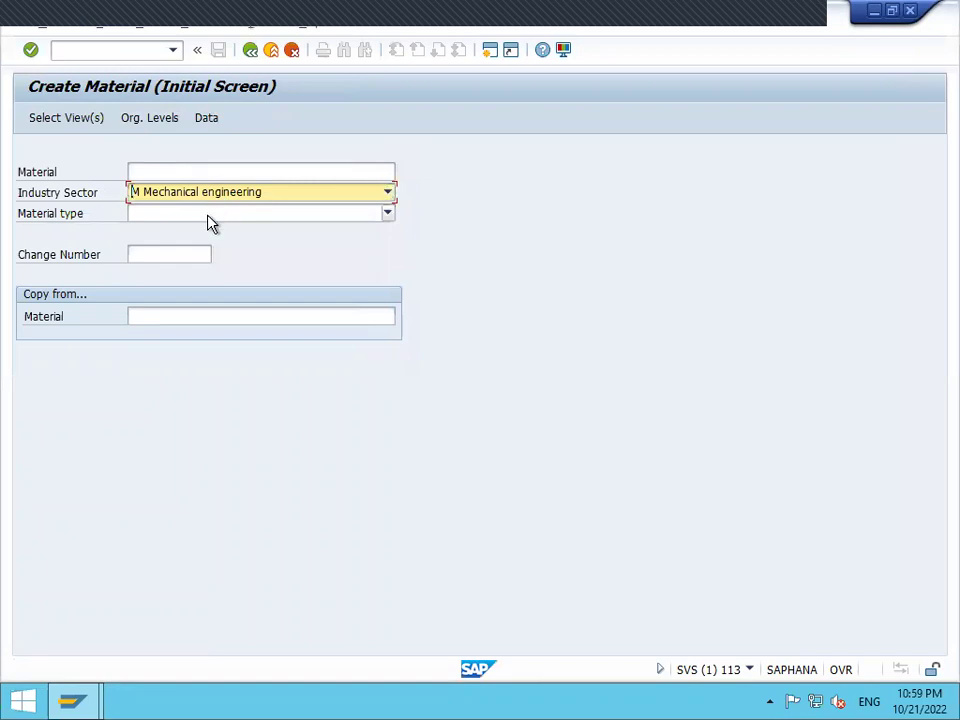
left_click(208, 218)
mouse_move(387, 272)
left_mouse_down()
mouse_move(386, 376)
mouse_move(388, 268)
mouse_move(389, 307)
left_mouse_up()
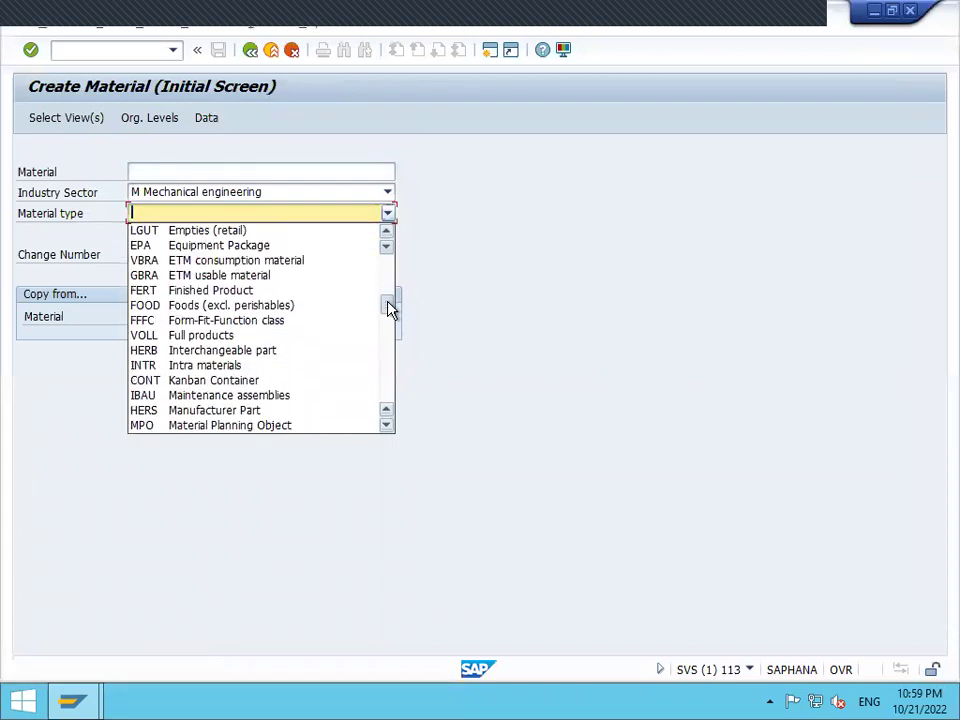
Choose FERT Finished Product and select Sales and MRP 2–4 views, dropping Warehouse Management.
left_click(280, 292)
key("Return")
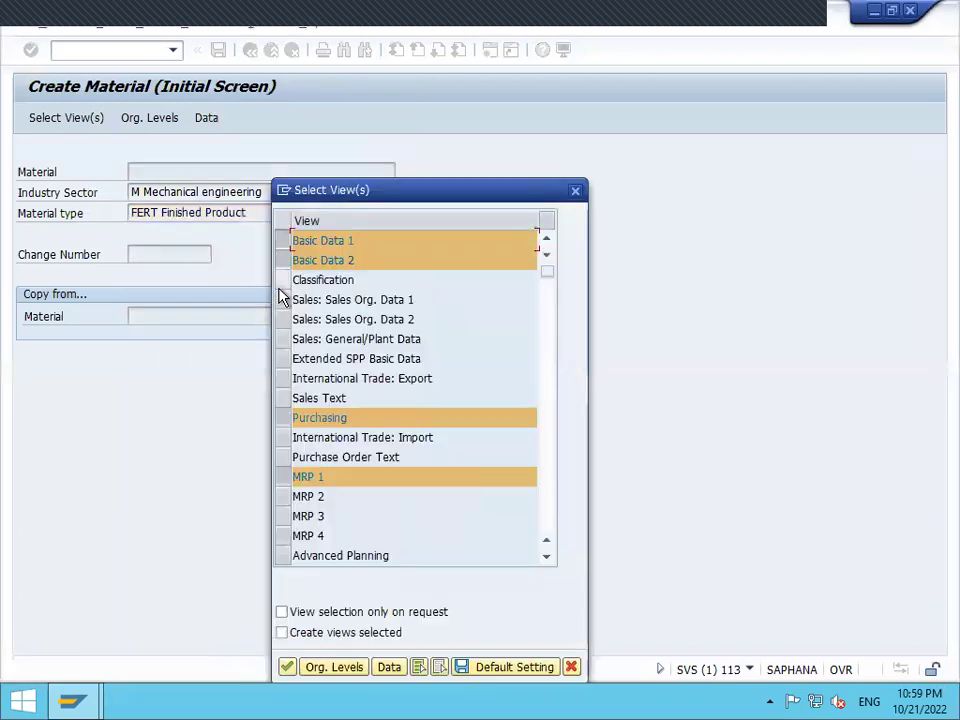
left_click(280, 301)
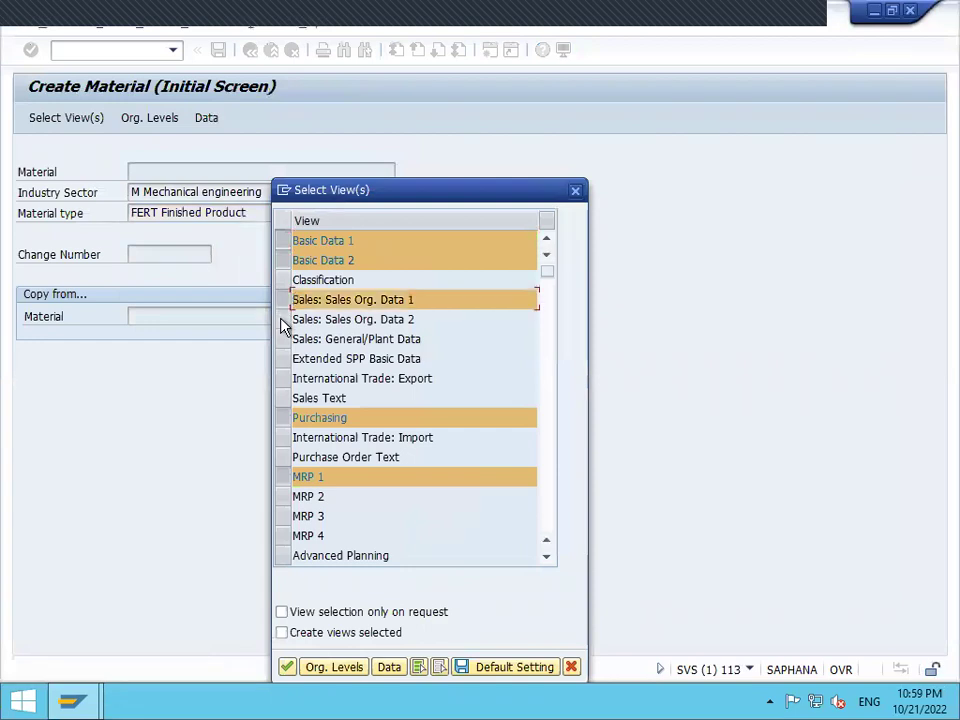
left_click(280, 319)
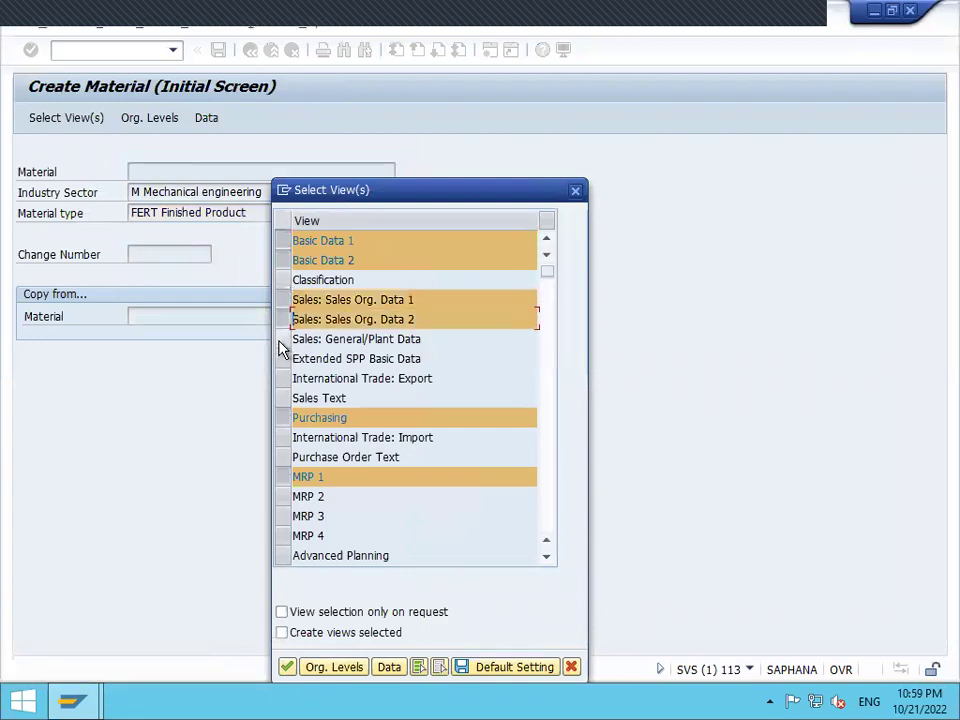
left_click(547, 557)
left_click(547, 558)
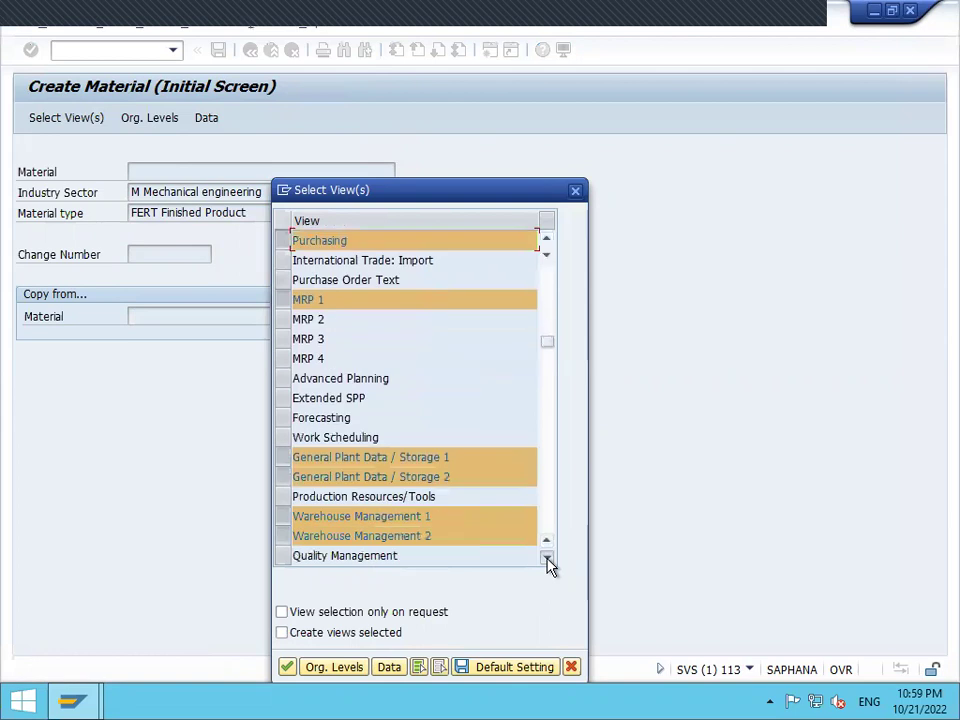
left_click(547, 558)
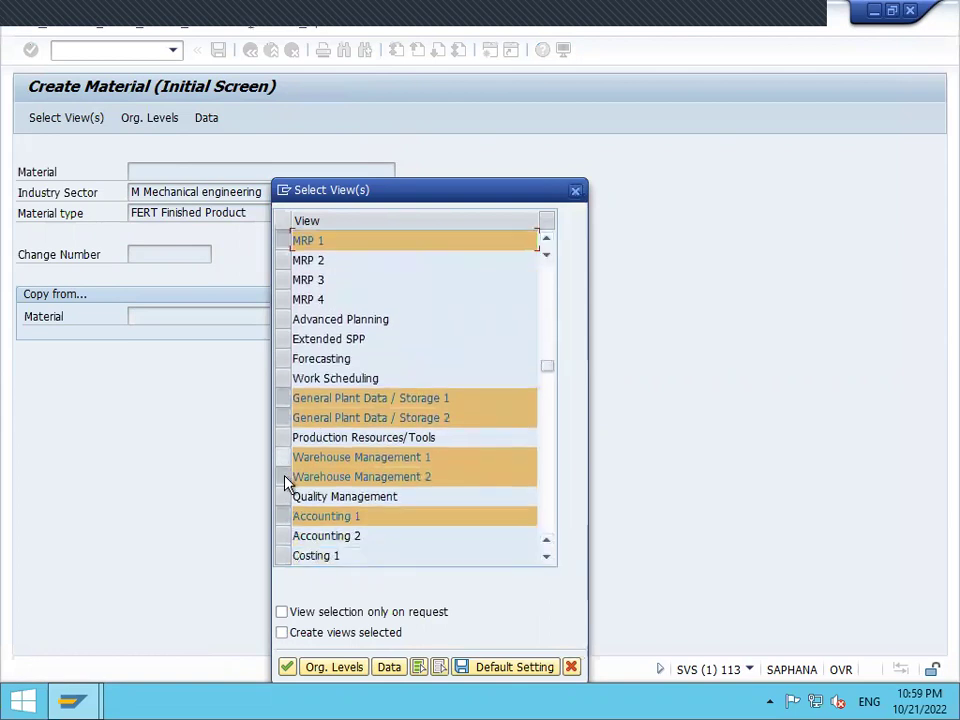
left_click(283, 459)
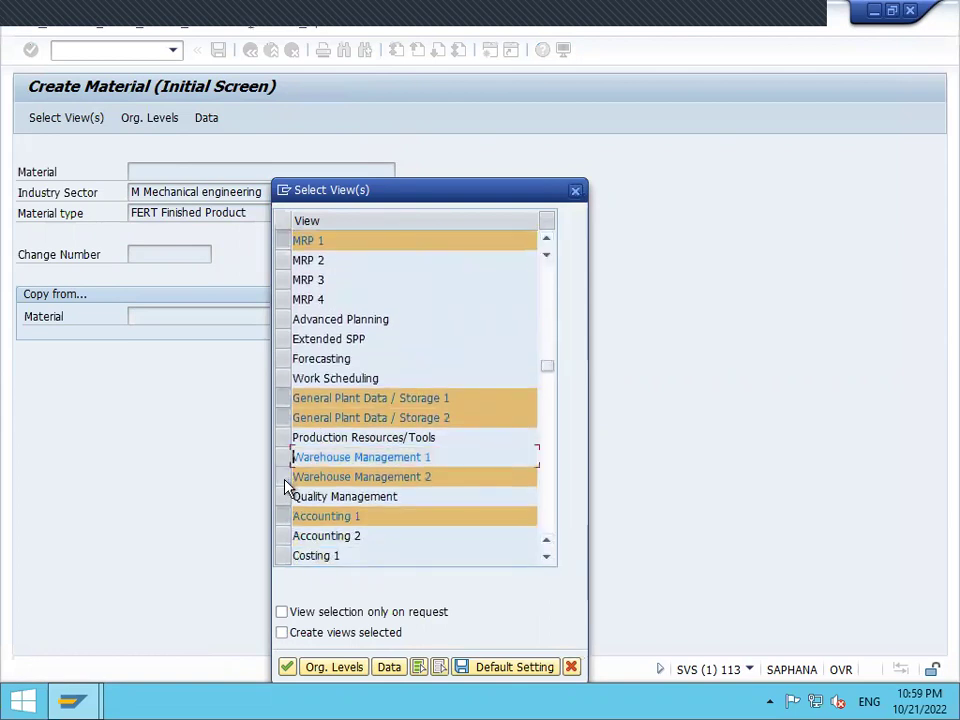
left_click(283, 261)
left_click(282, 300)
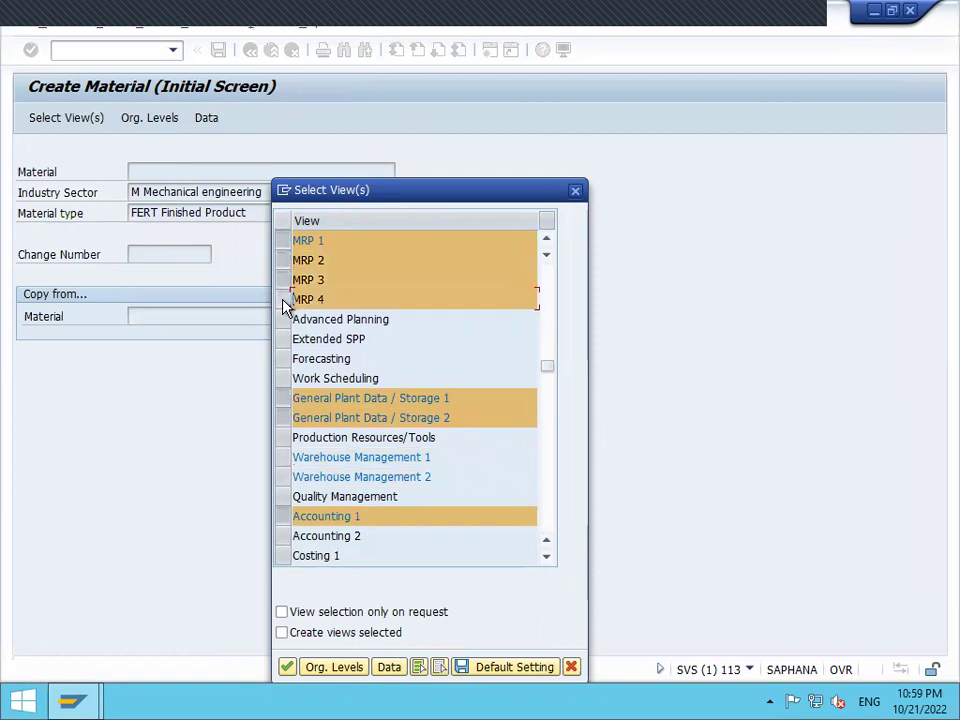
key("Return")
Set plant, storage location and sales org 0001 with distribution channel 01.
key("Return")
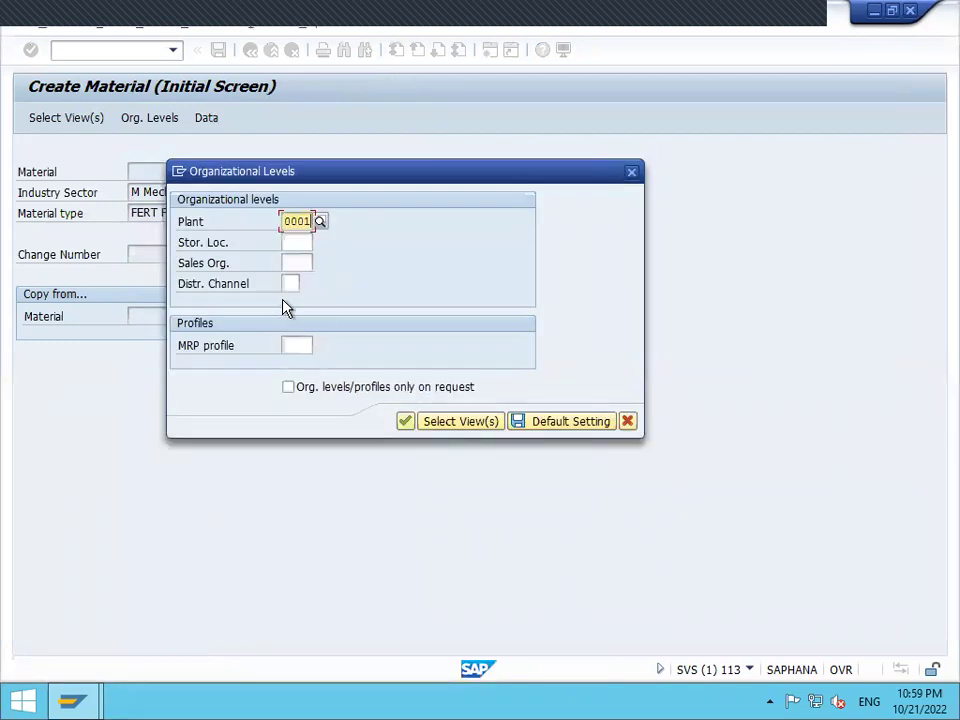
key("Tab")
key("Return")
key("Tab")
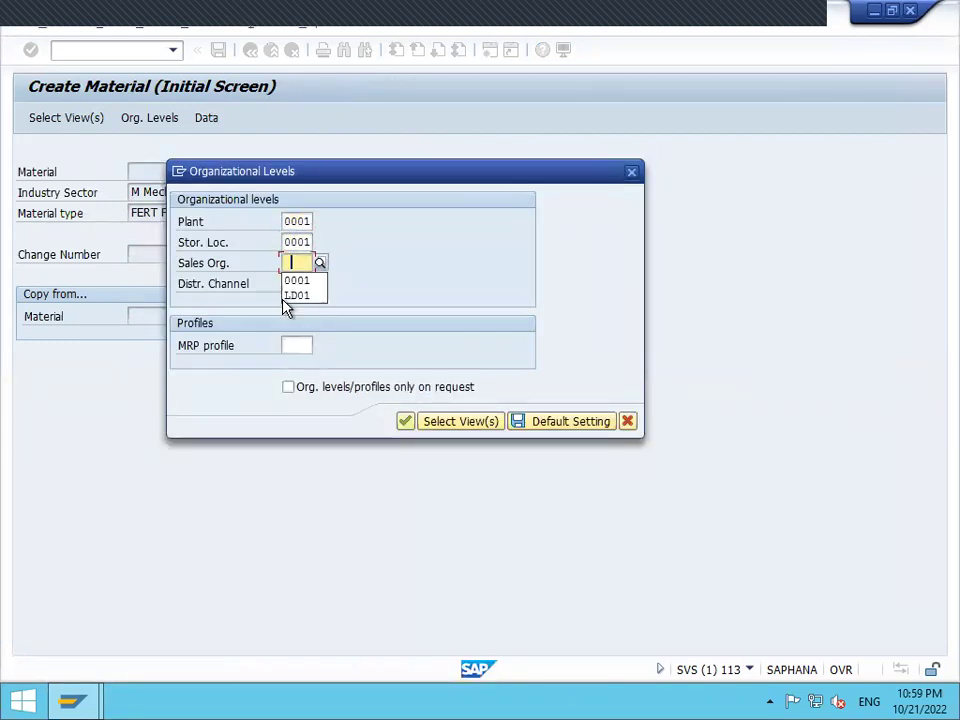
key("Down")
key("Return")
key("Tab")
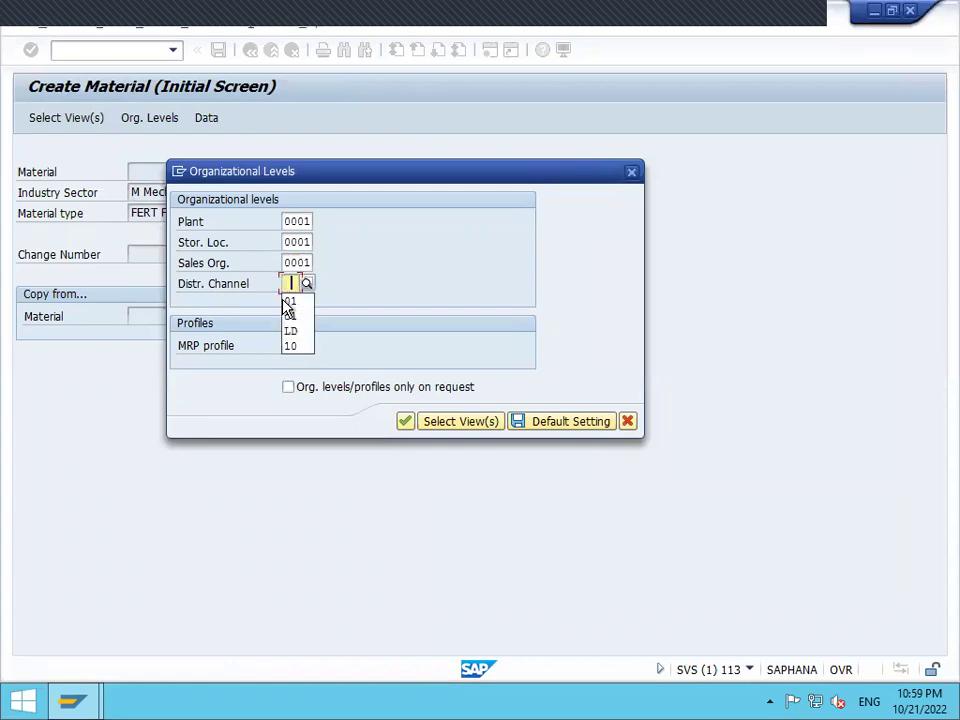
left_click(284, 301)
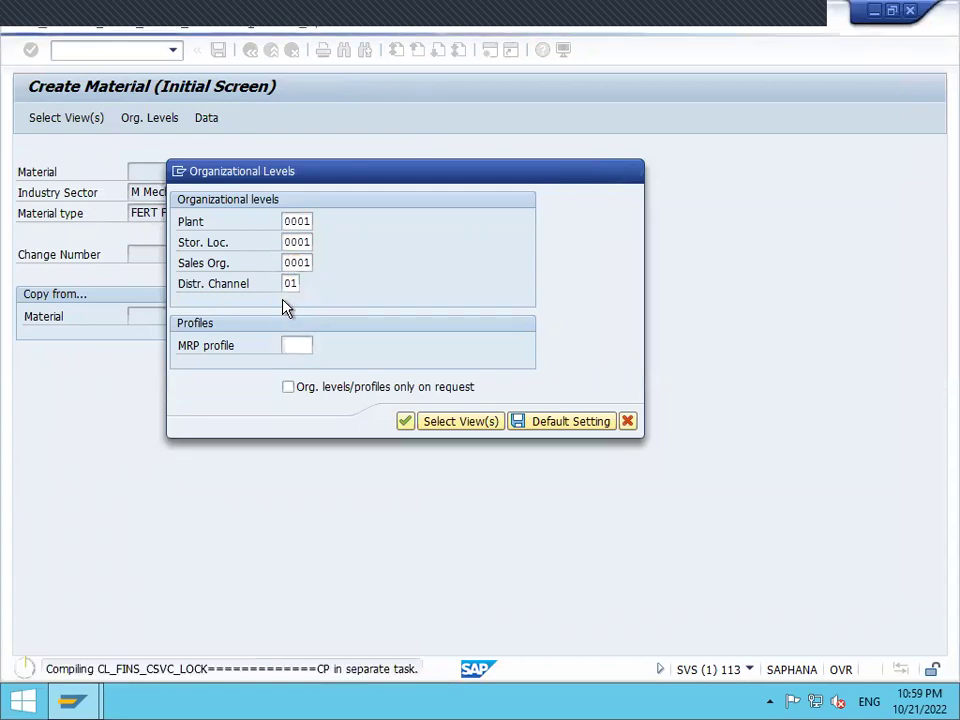
Enter description FINISHED GOODS, material group 001 and base unit EA.
type("F")
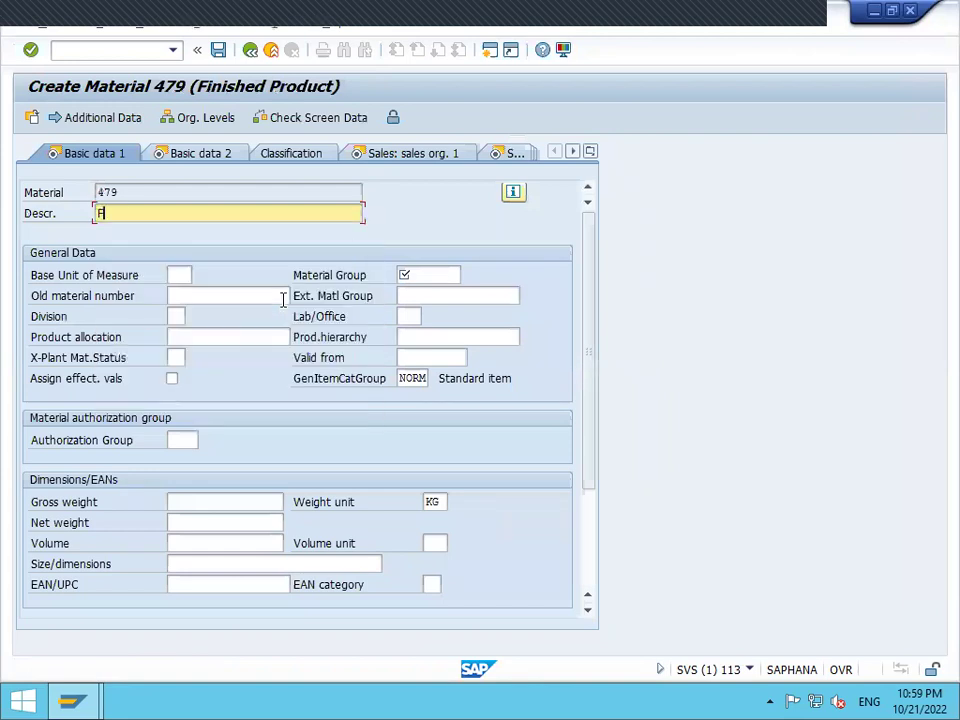
key("Down")
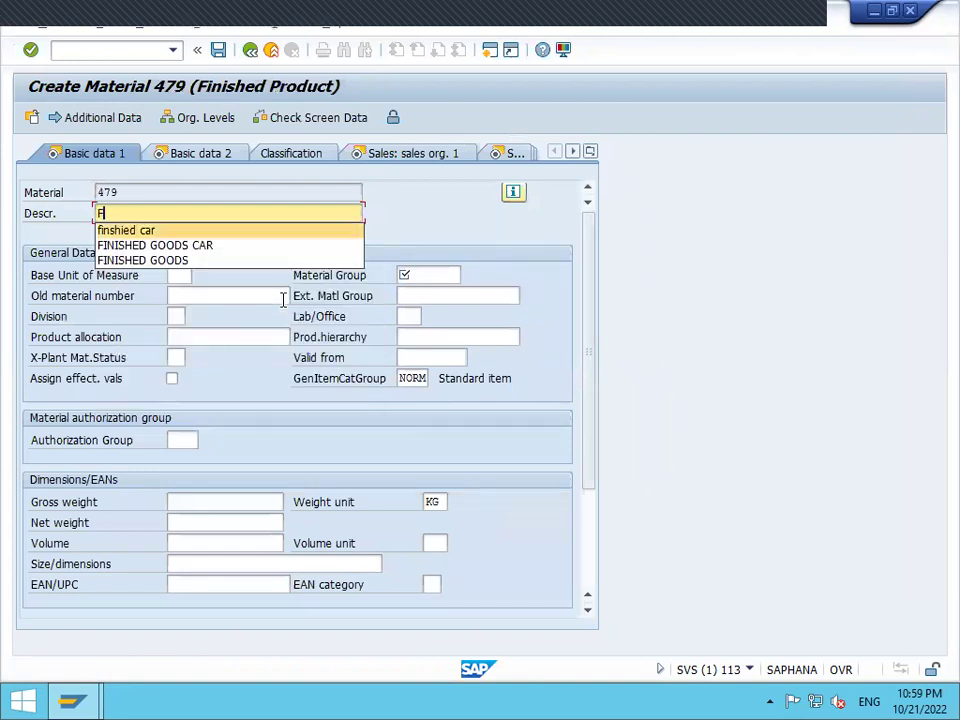
key("Down")
key("Down")
key("Return")
key("Down")
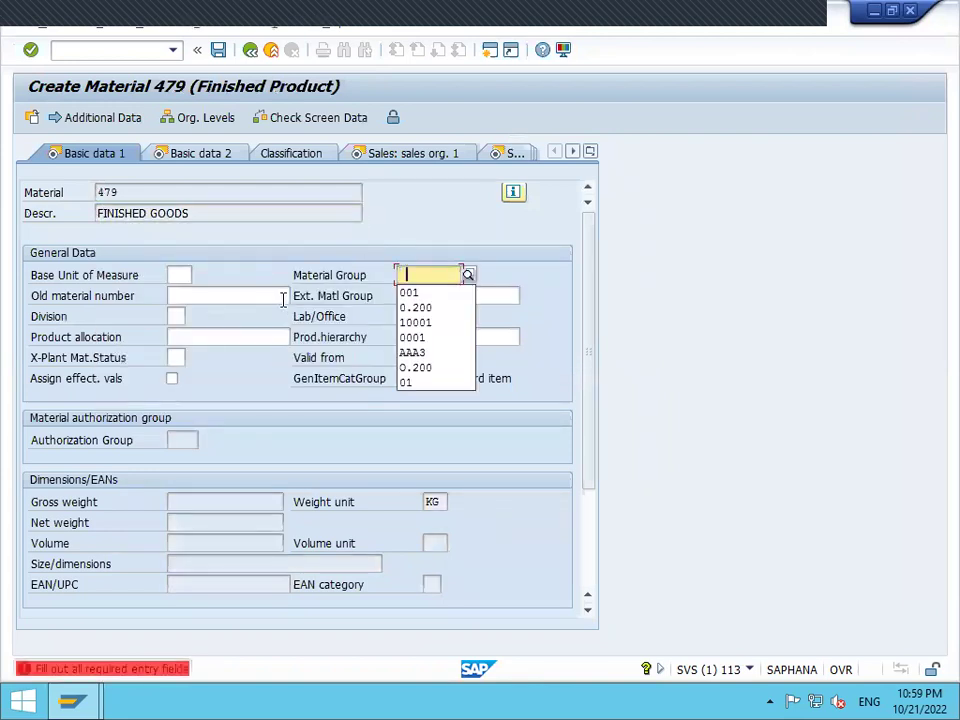
key("Down")
key("Return")
key("Down")
key("Return")
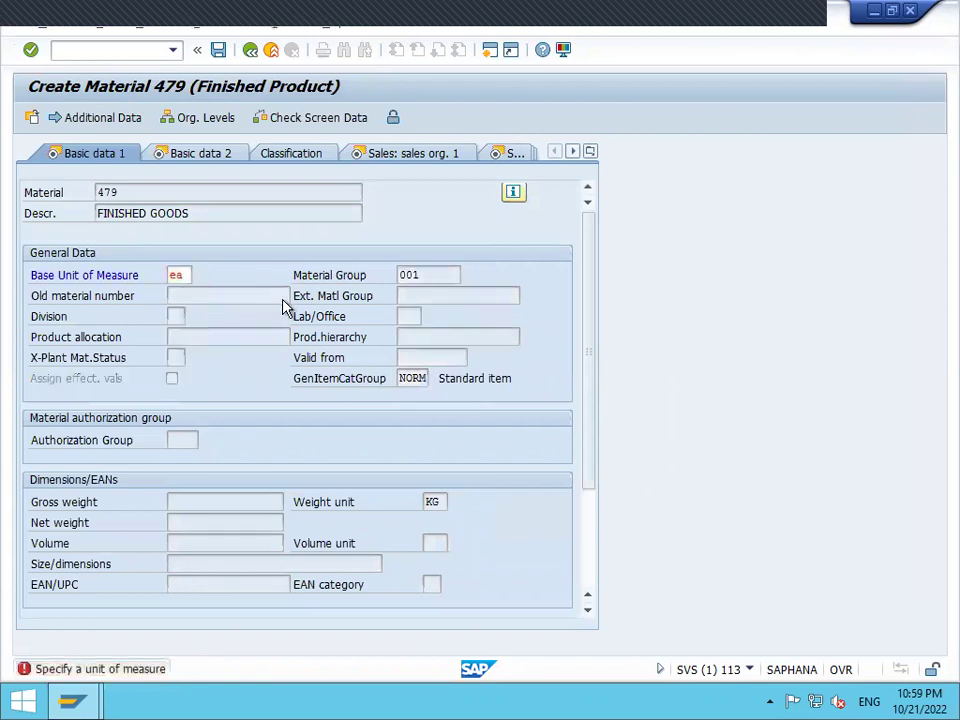
key("Return")
Set tax classification 0 for each country in the sales data.
key("Return")
key("Return")
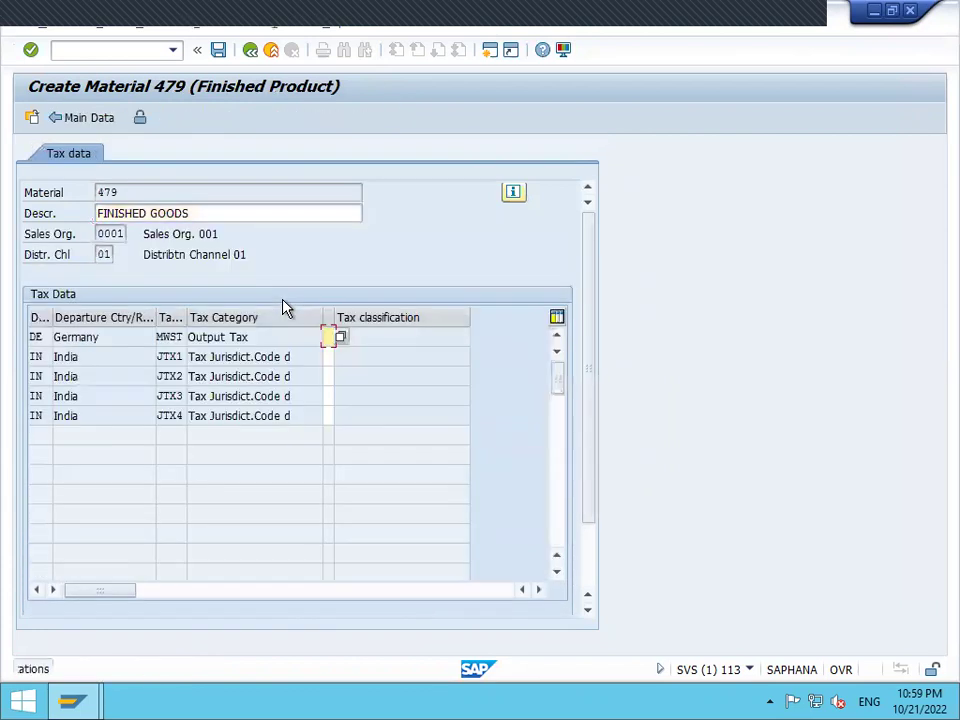
type("0")
key("Return")
type("0")
key("Return")
type("0")
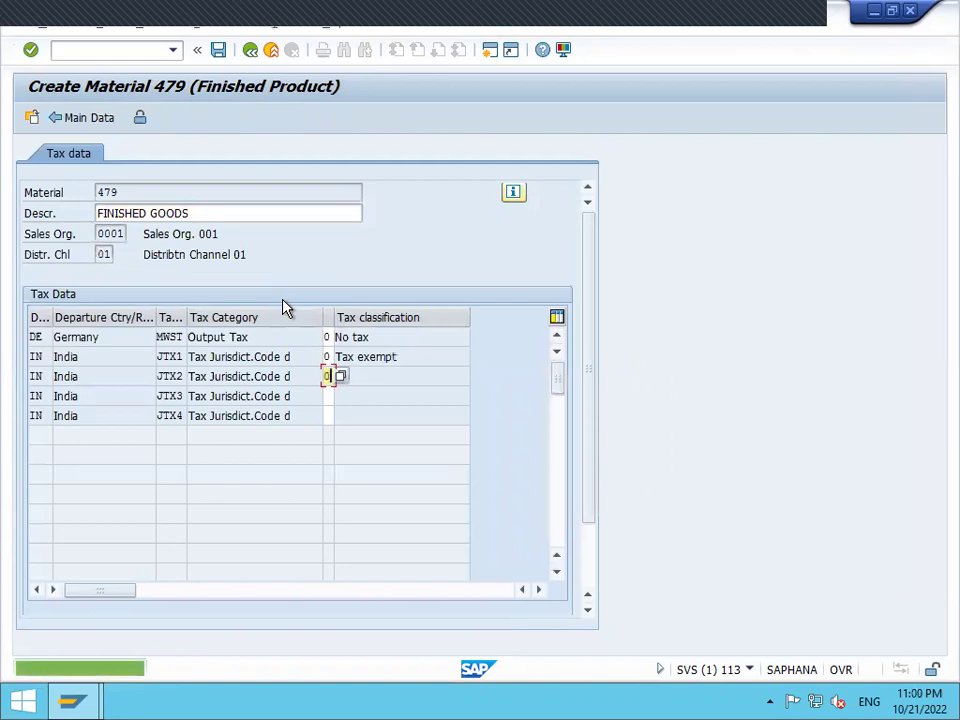
key("Return")
type("0")
key("Return")
key("Return")
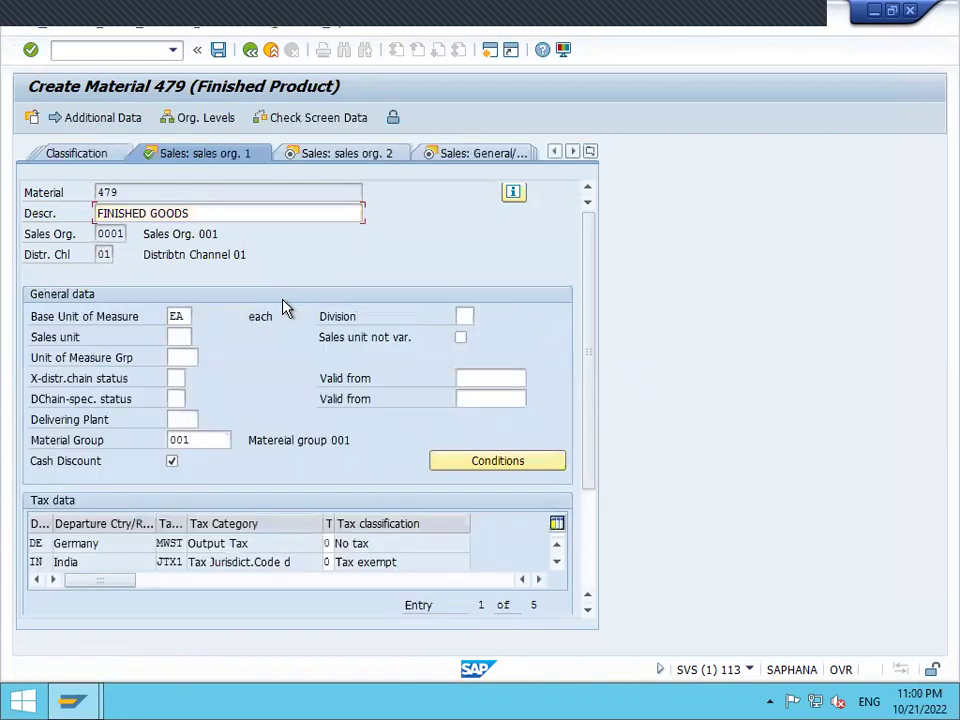
key("Return")
key("Return")
key("Return")
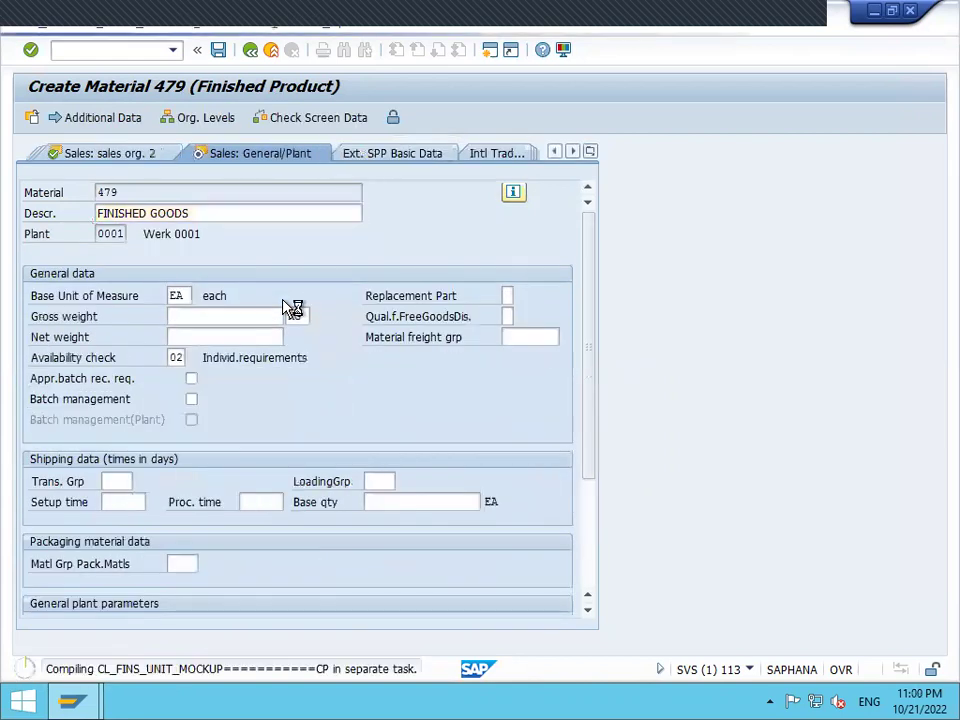
Enter profit center SAP-DUMMY and continue through the remaining views.
type("S")
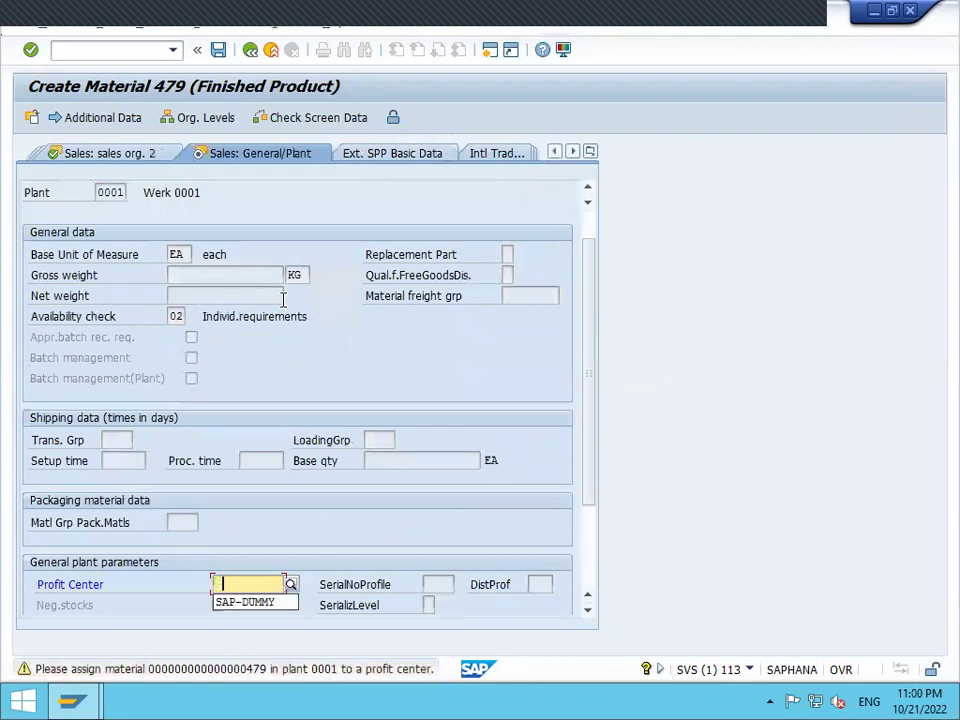
key("Down")
key("Return")
key("Return")
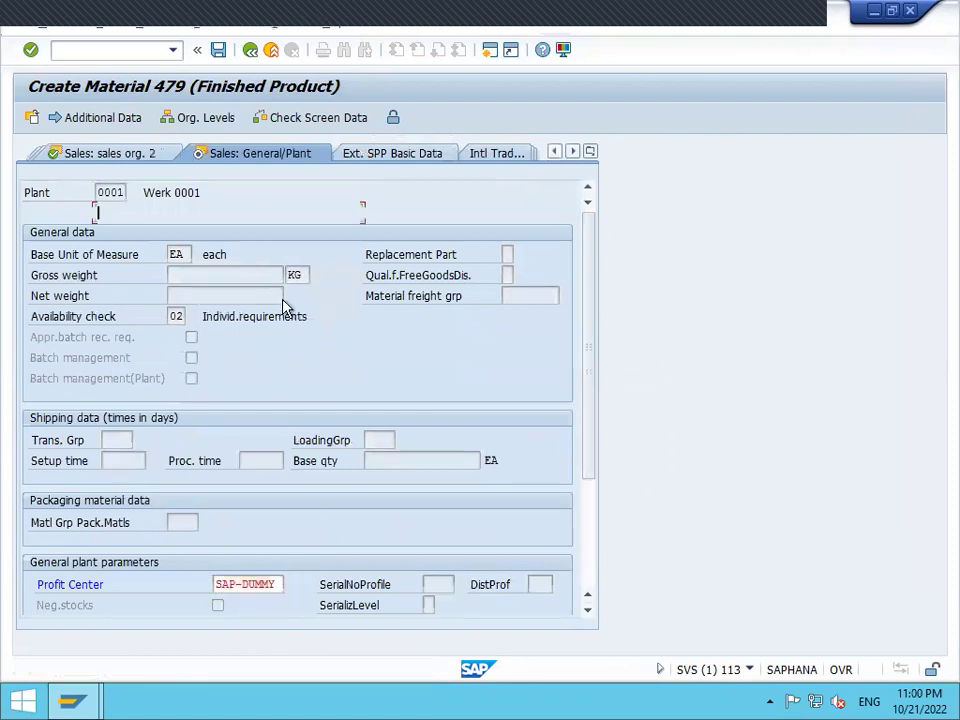
key("Return")
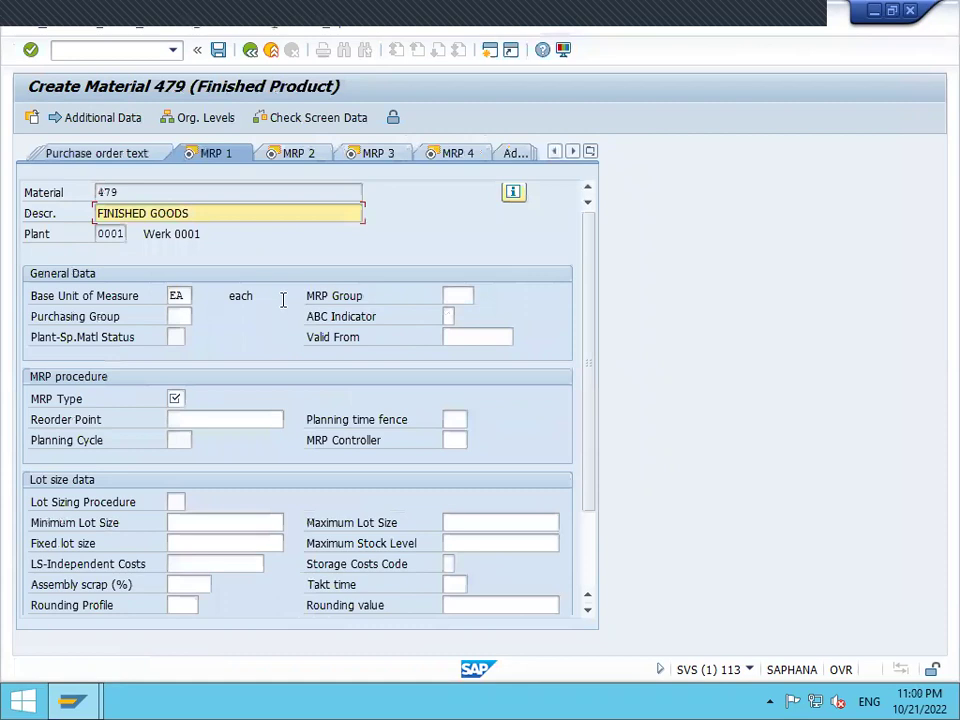
Set MRP type PD and MRP controller 001 on MRP 1.
left_click(181, 398)
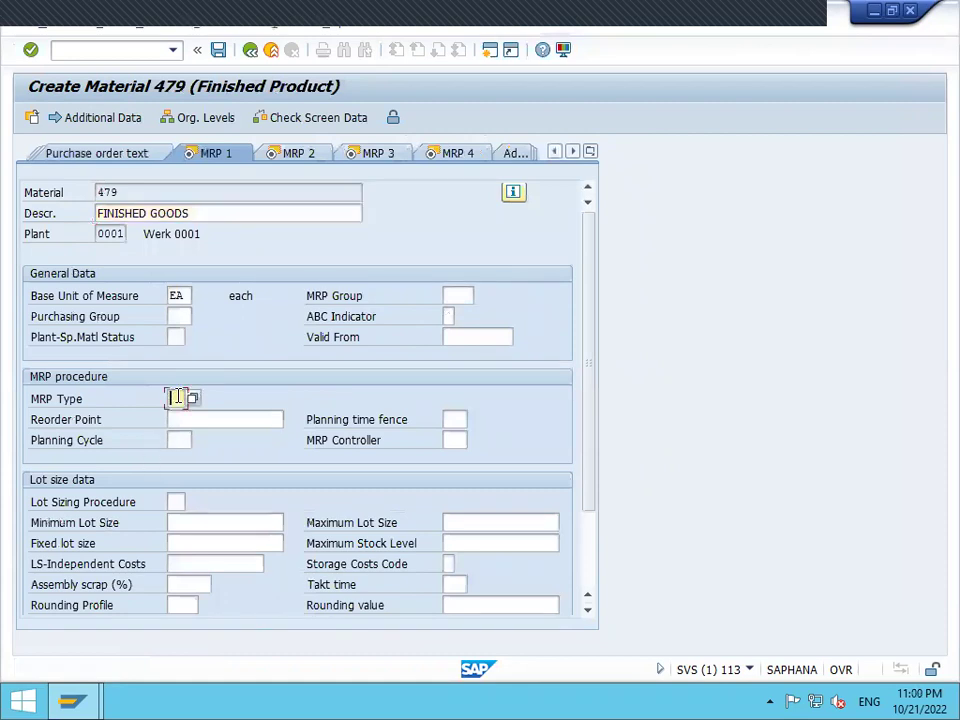
left_click(192, 399)
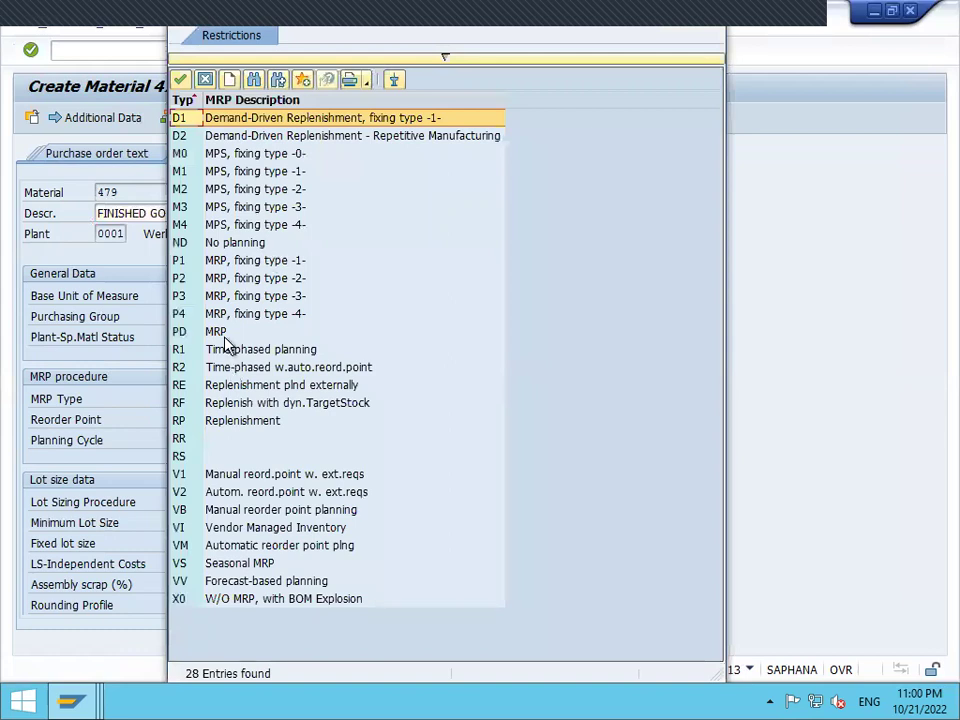
double_click(225, 335)
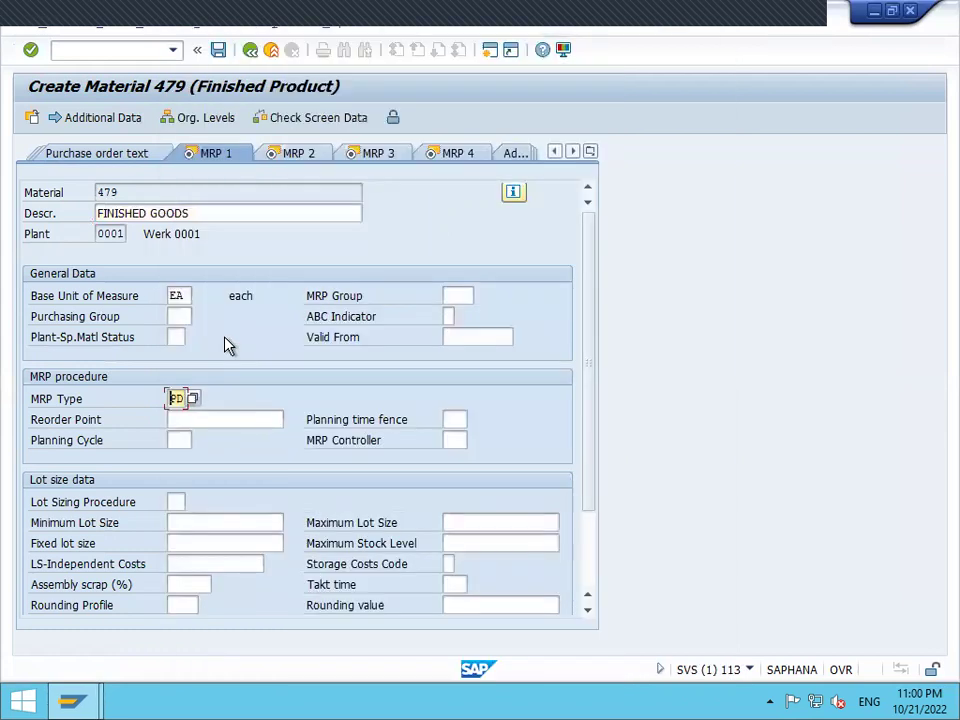
key("Return")
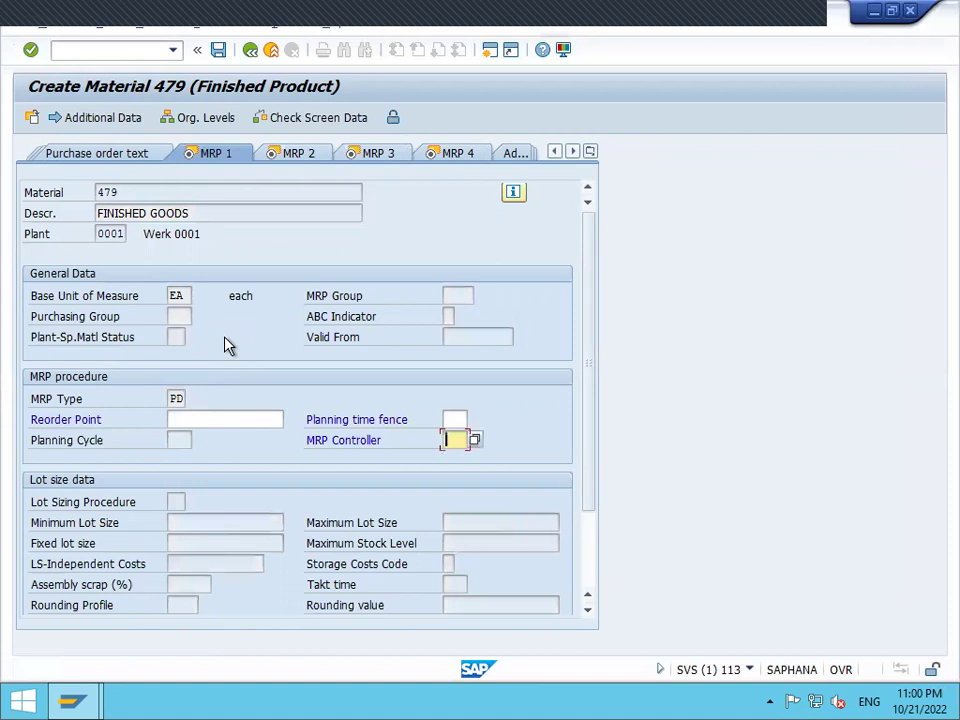
left_click(475, 442)
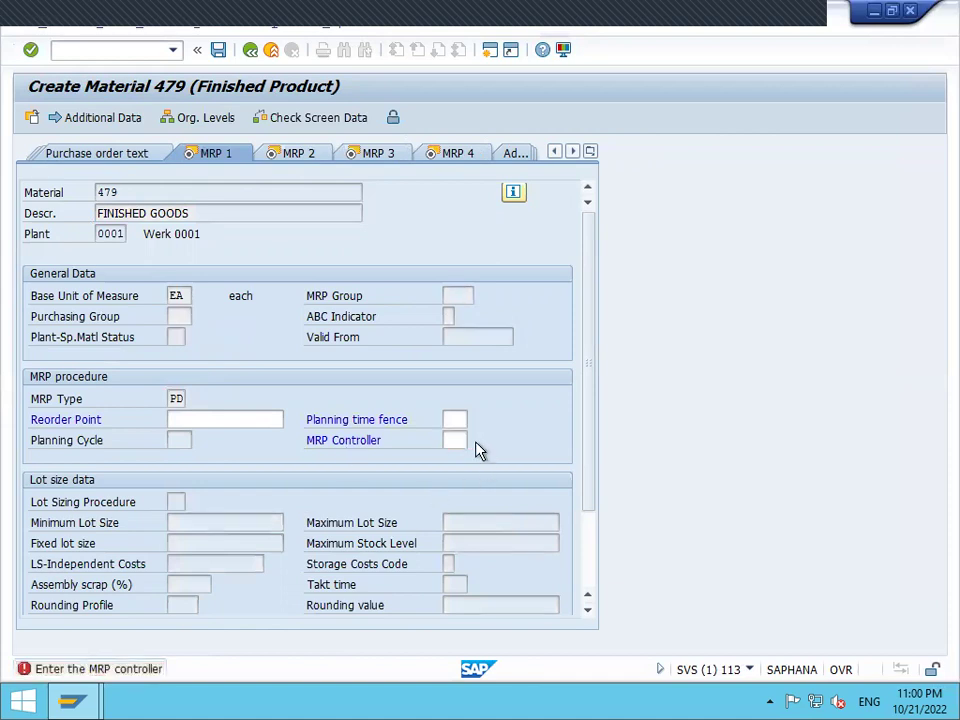
key("Return")
type("001")
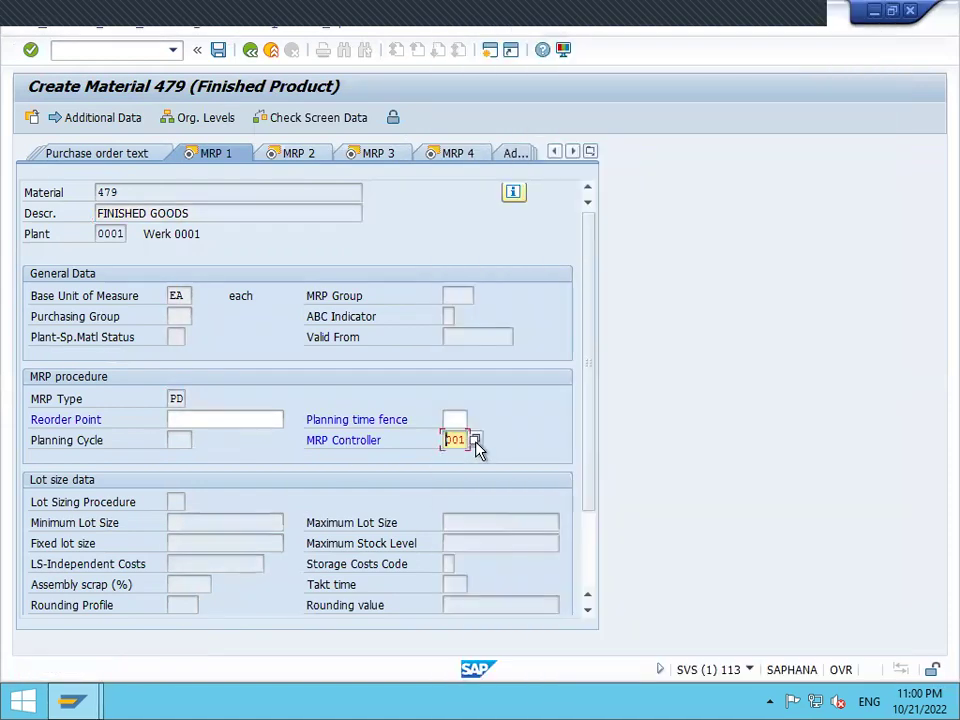
key("Return")
Set lot size EX and continue through MRP 2 to MRP 3.
key("Return")
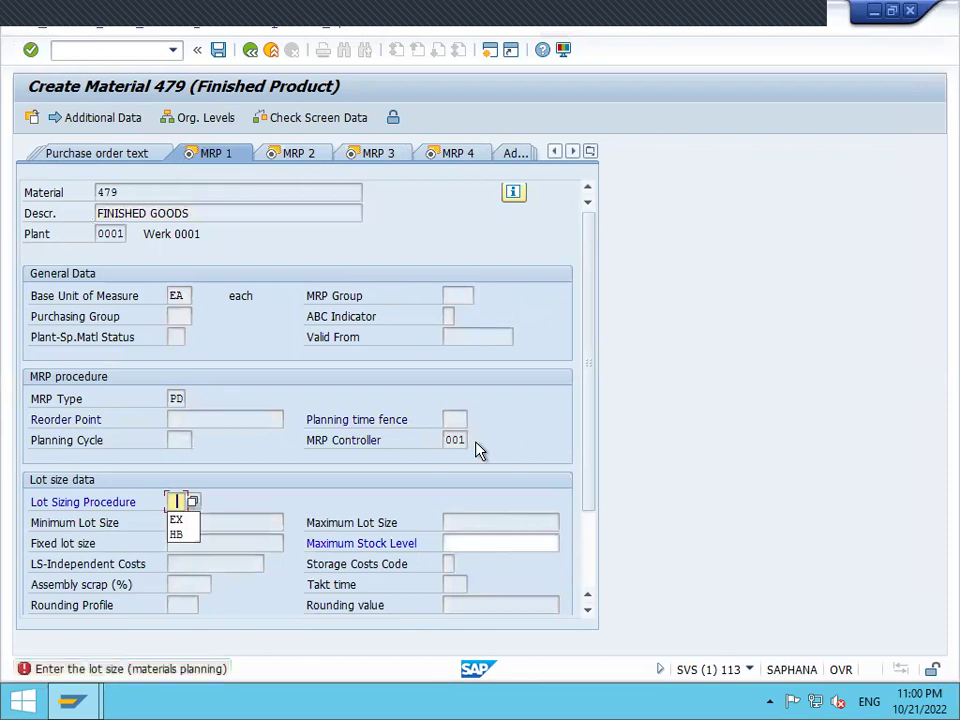
key("Down")
key("Return")
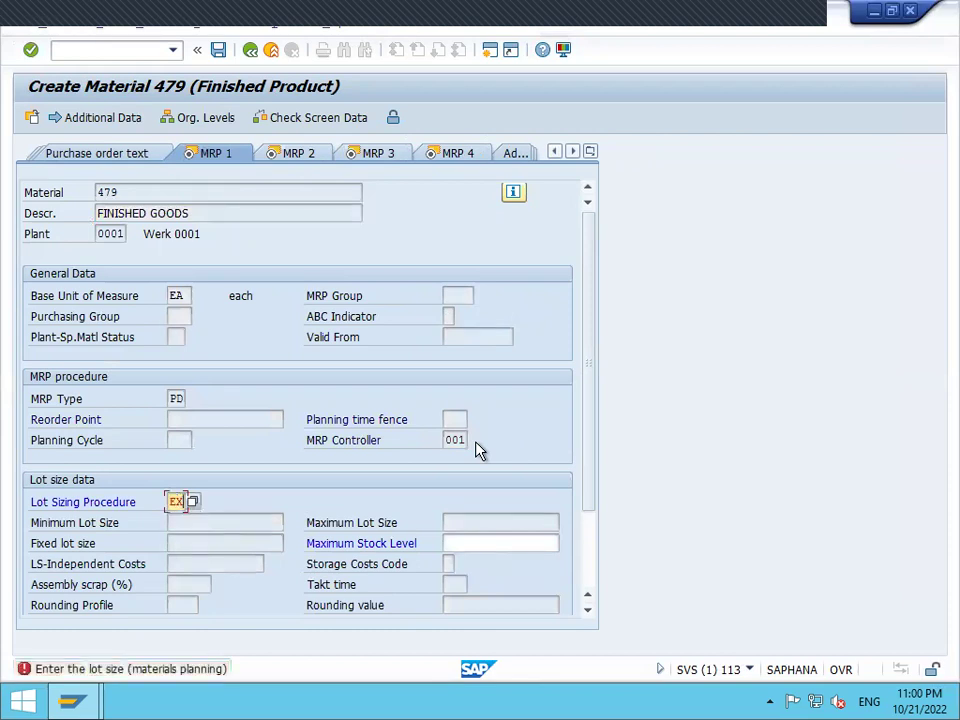
key("Return")
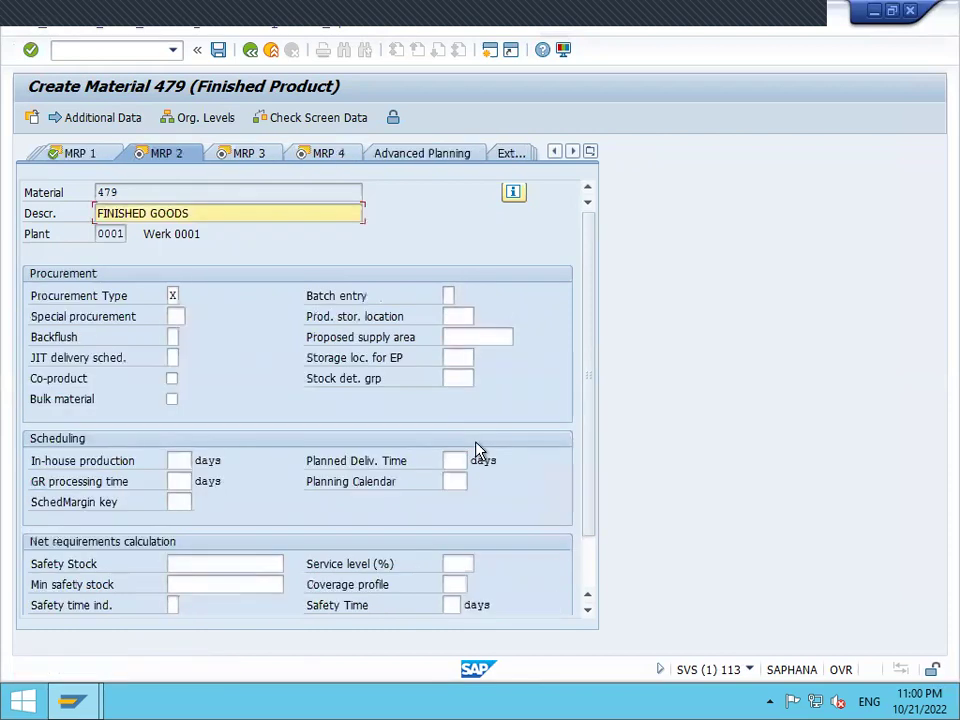
key("Return")
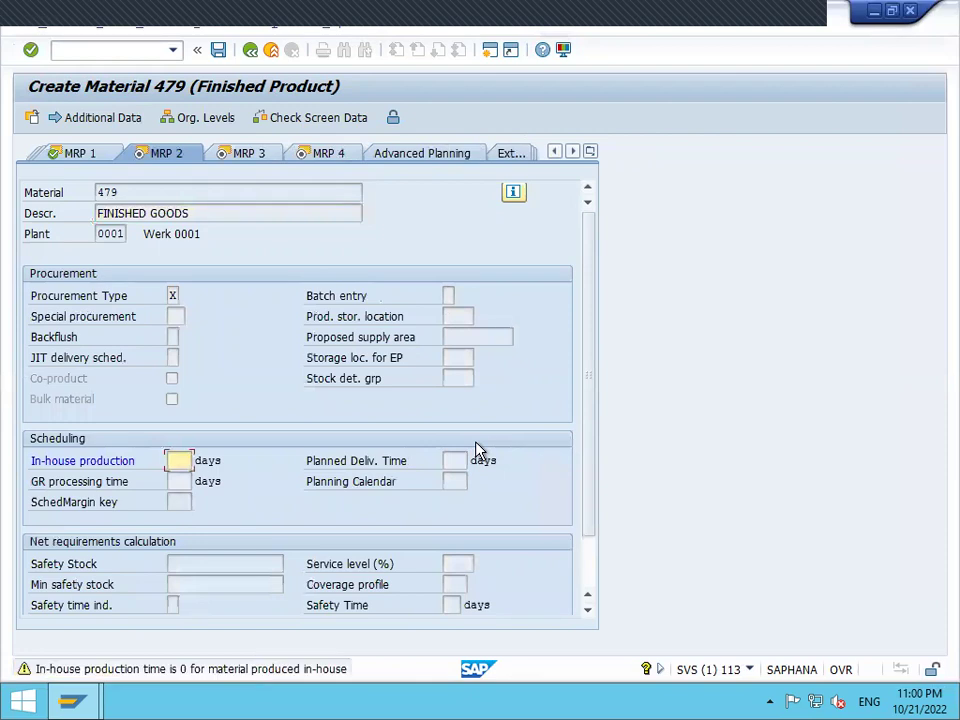
type("1")
key("Return")
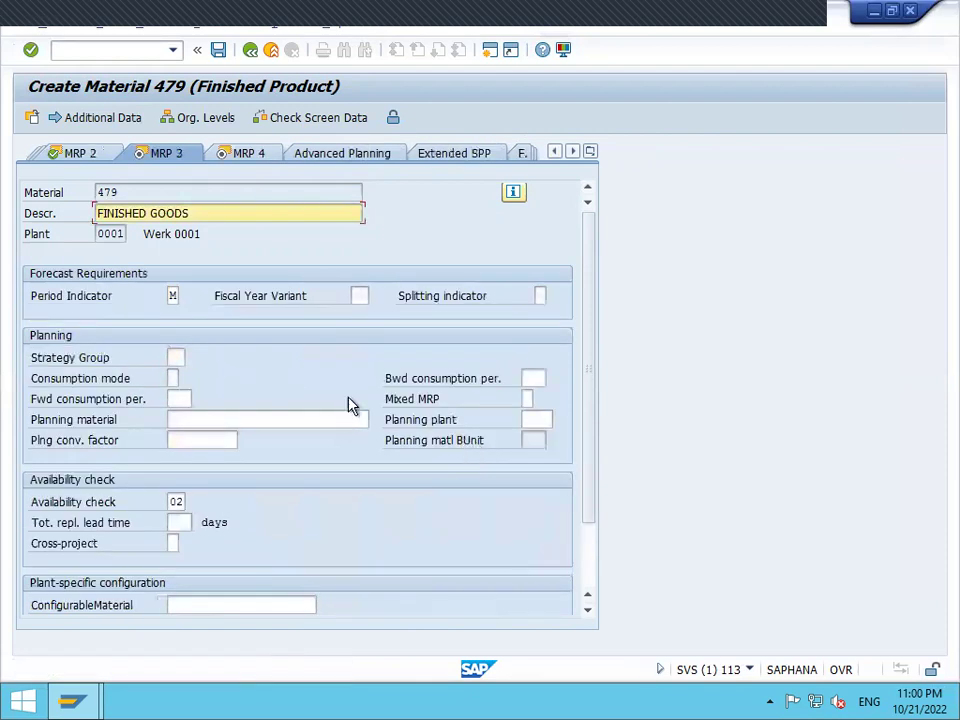
key("Return")
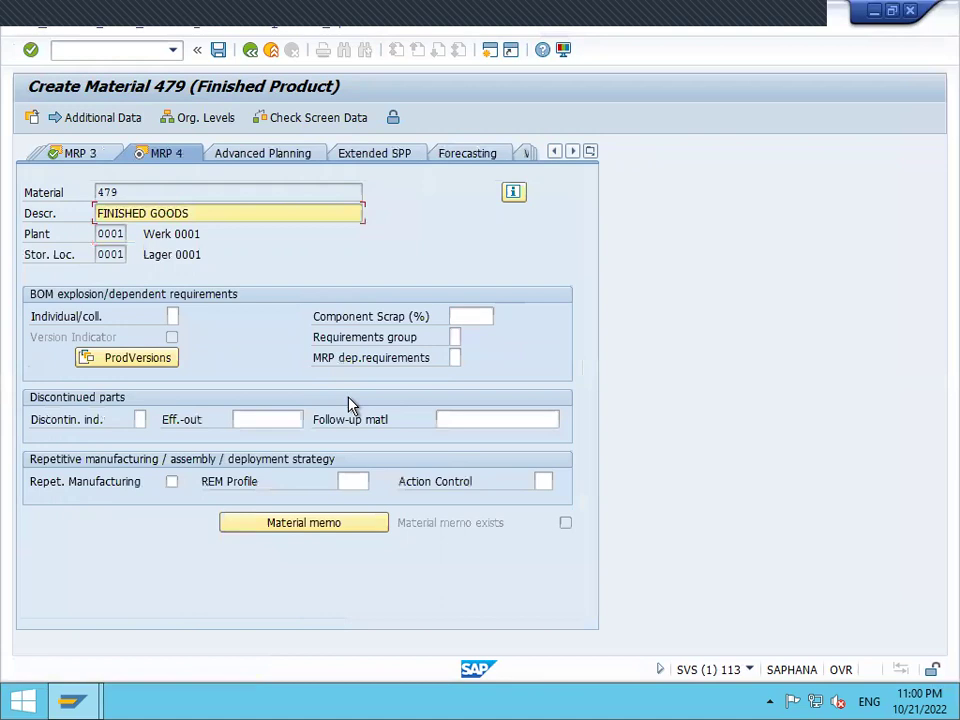
Tick Repetitive Manufacturing on MRP 4 and choose REM profile 0001.
left_click(172, 483)
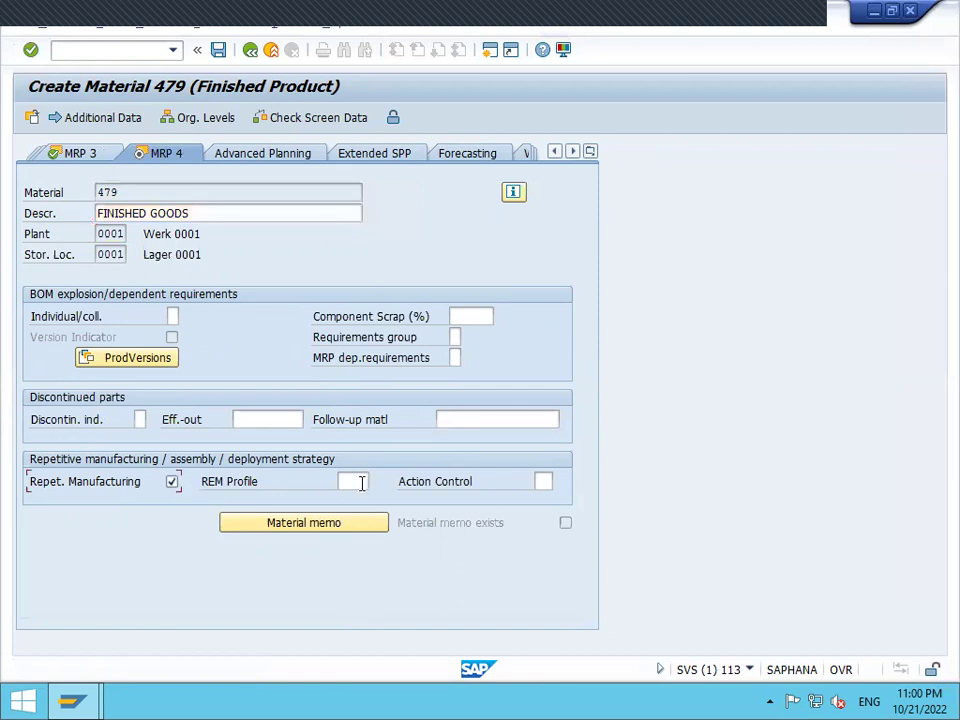
left_click(362, 483)
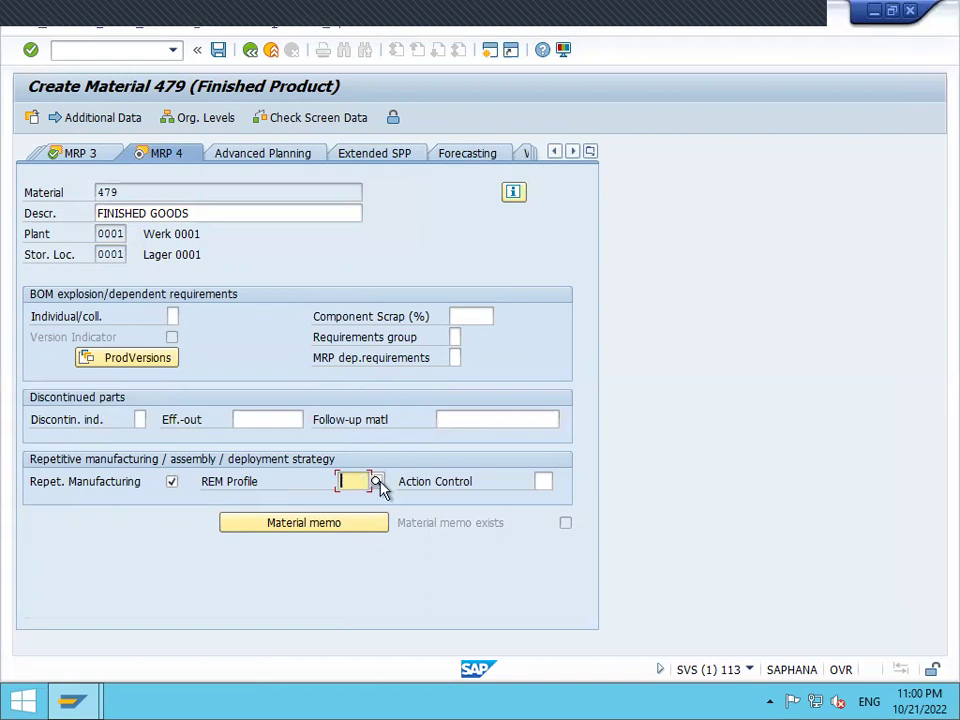
left_click(376, 483)
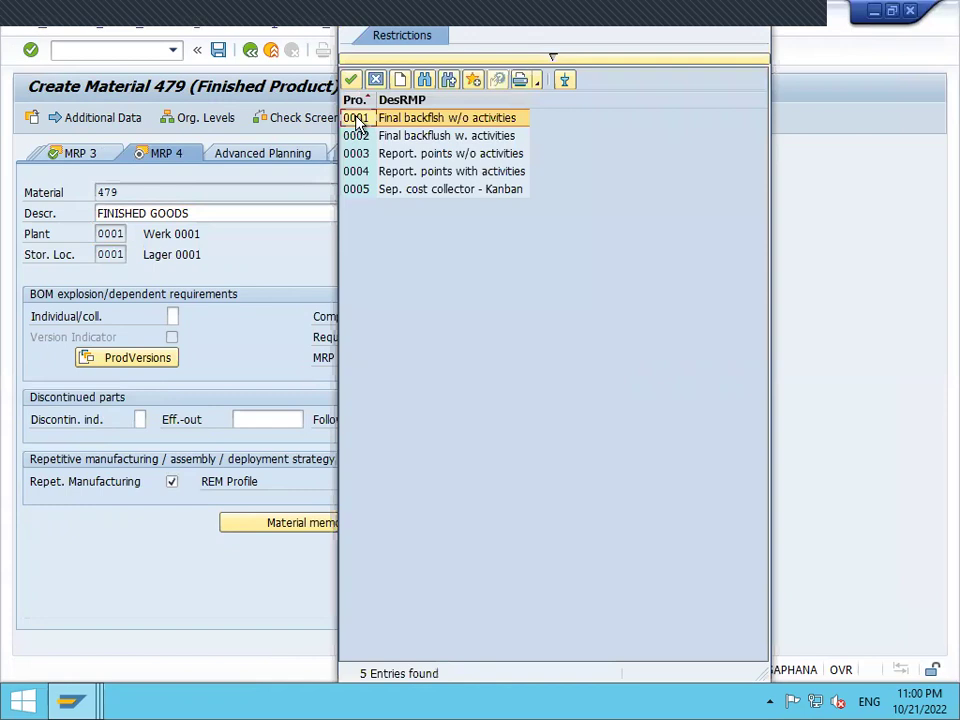
double_click(357, 118)
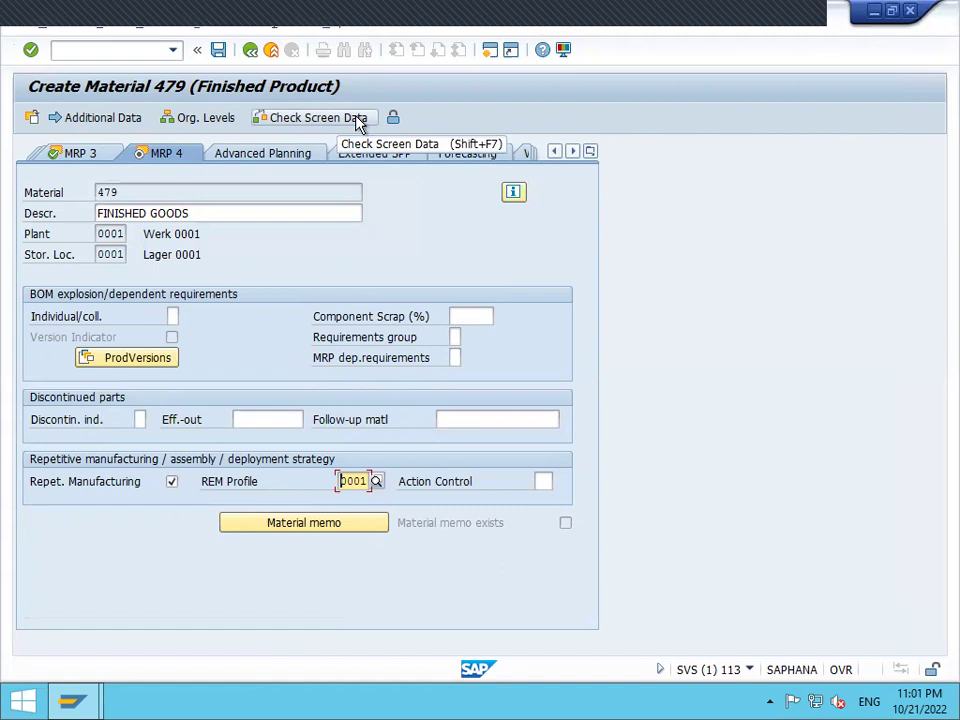
Add production version Z111 with the text 'prod version 4'.
left_click(111, 364)
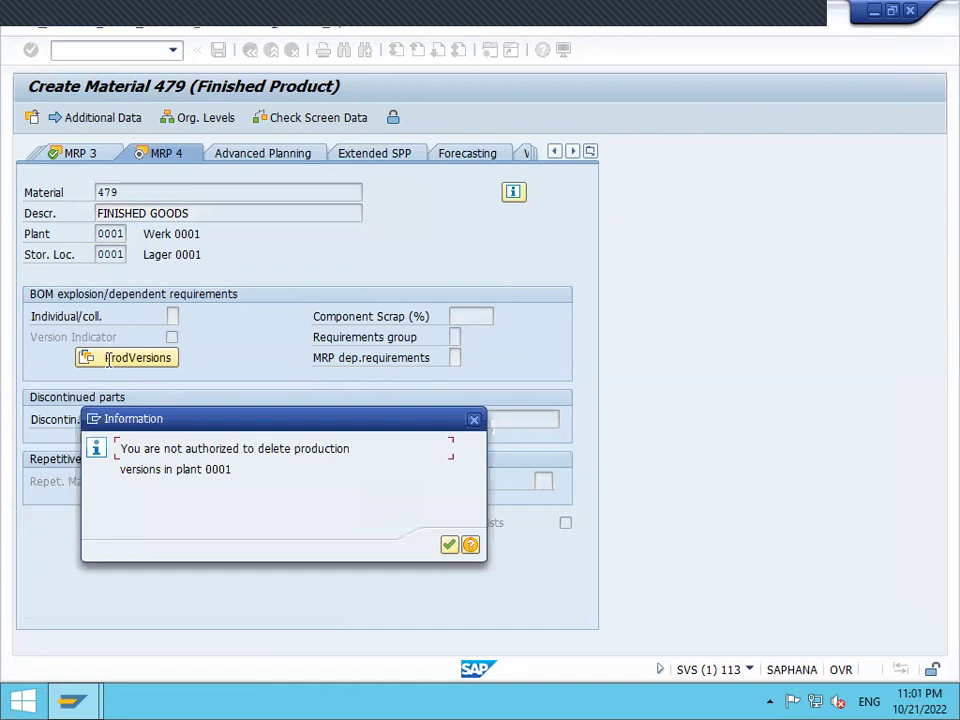
key("Return")
type("Z")
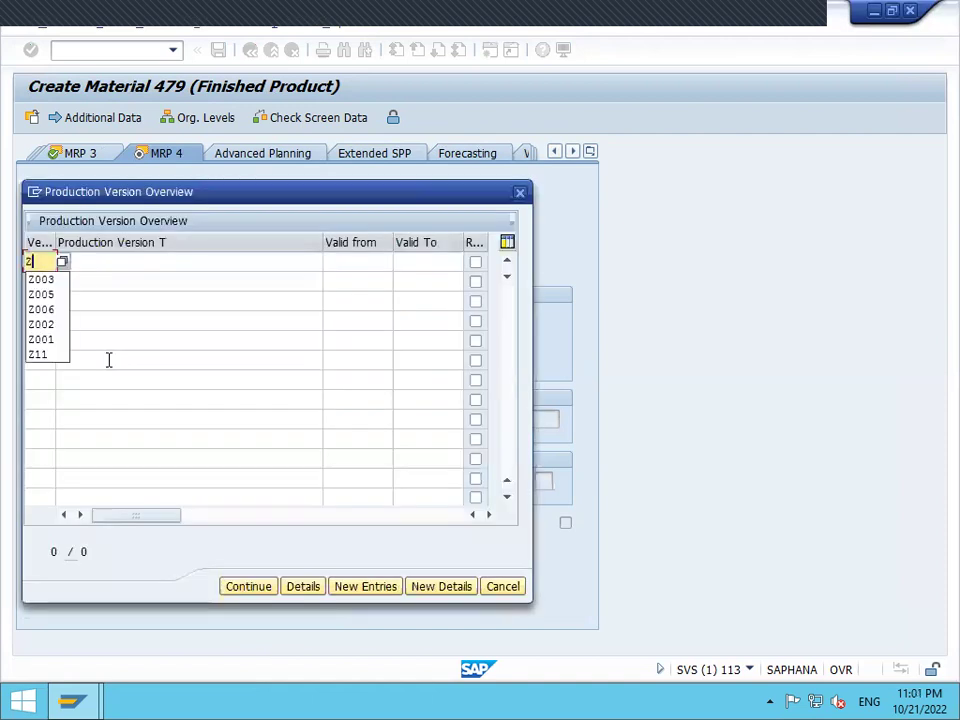
type("111")
key("Tab")
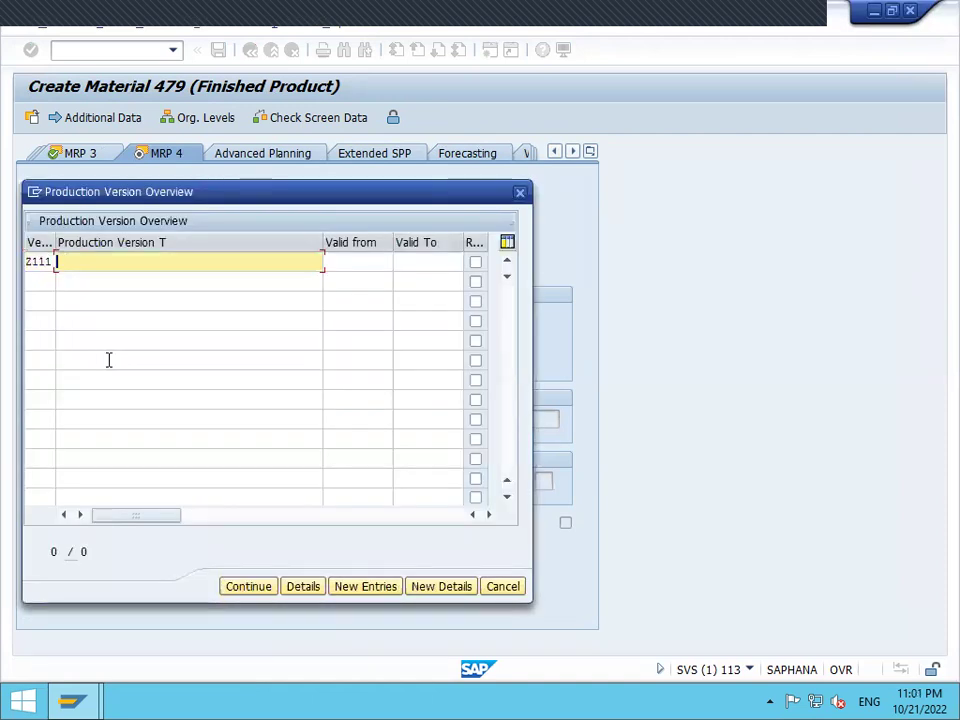
type("prod version 3")
key("BackSpace")
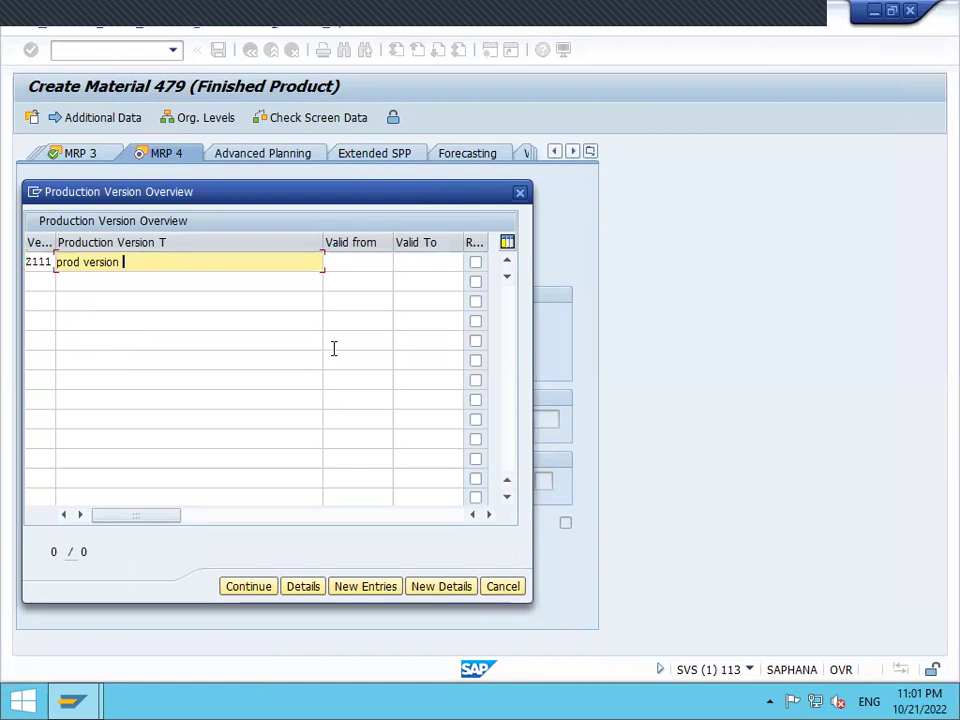
type("4")
Make Z111 valid 21.07.2022–28.08.2022 for repetitive manufacturing and continue to accounting data.
left_click(367, 261)
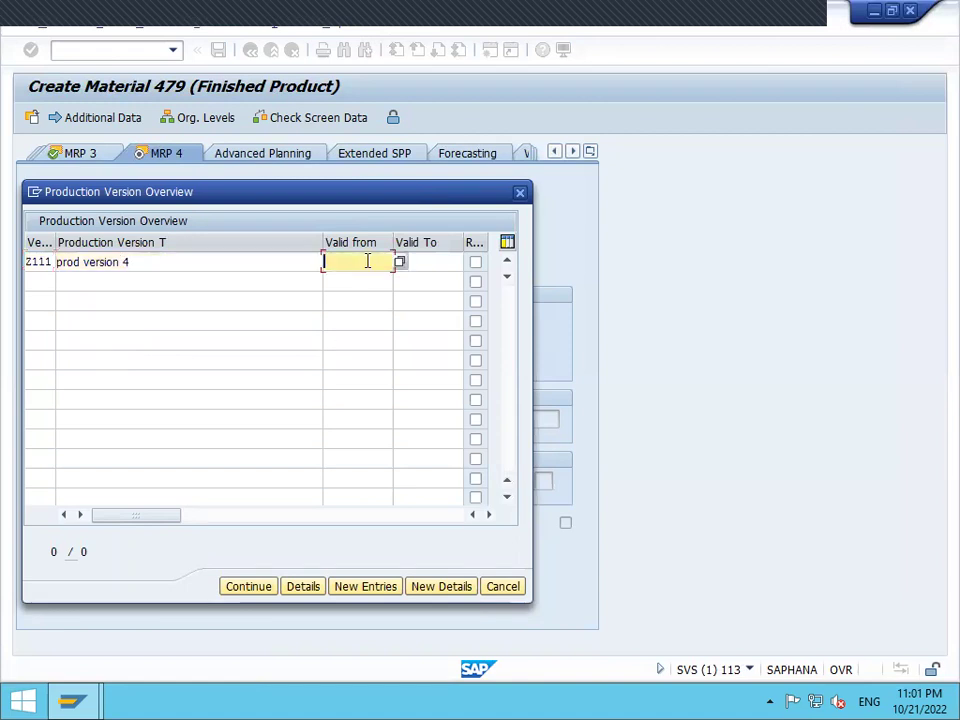
type("21.07.2022")
key("Tab")
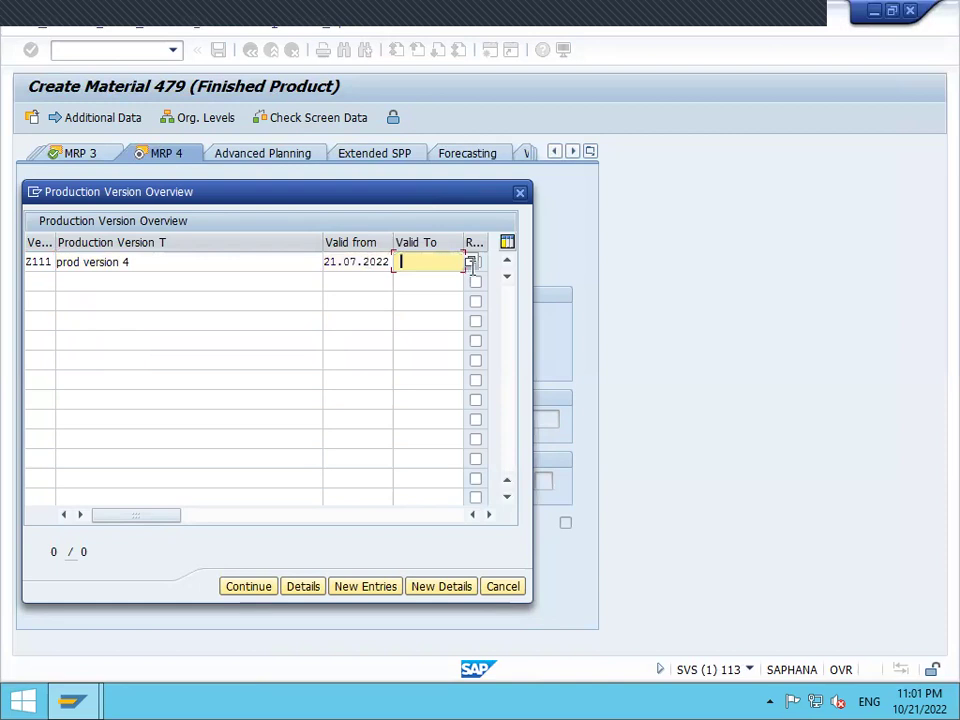
type("28.08.2022")
left_click(476, 262)
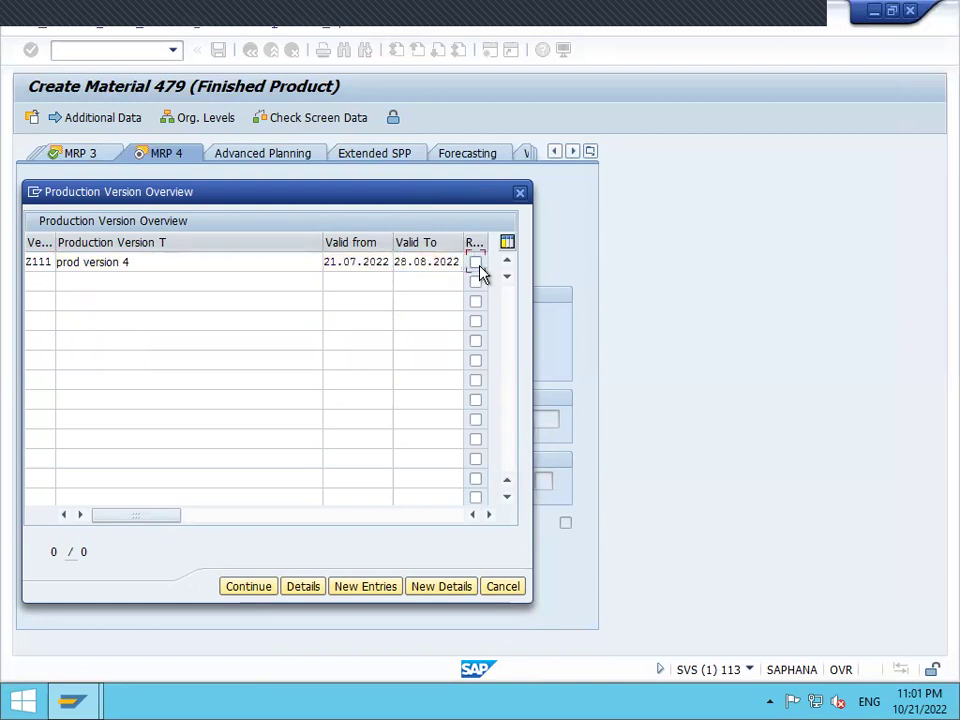
left_click(241, 590)
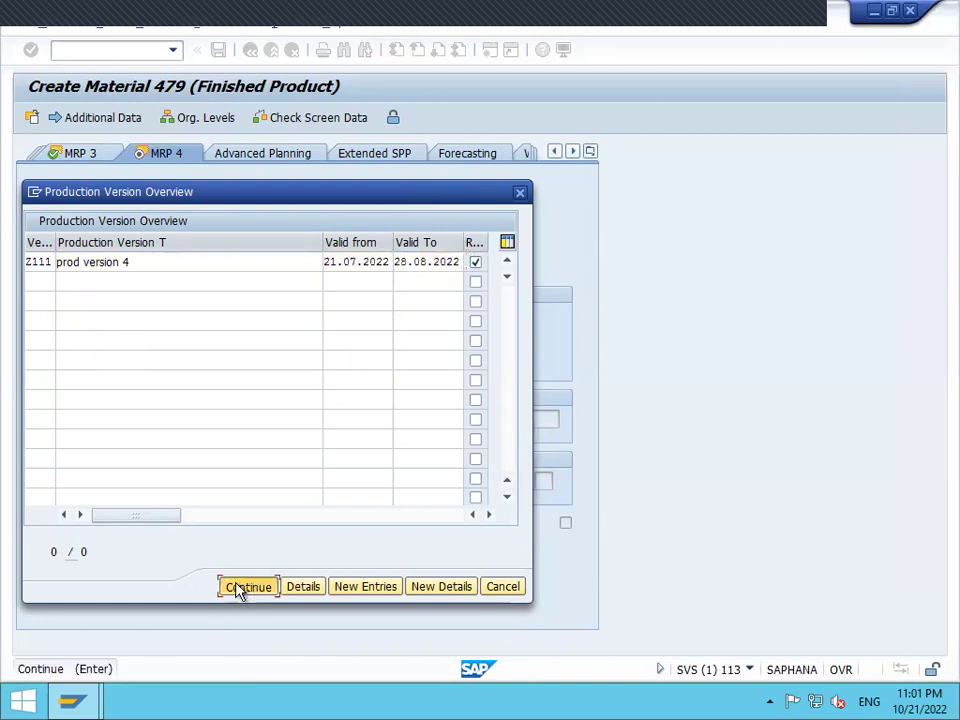
key("Return")
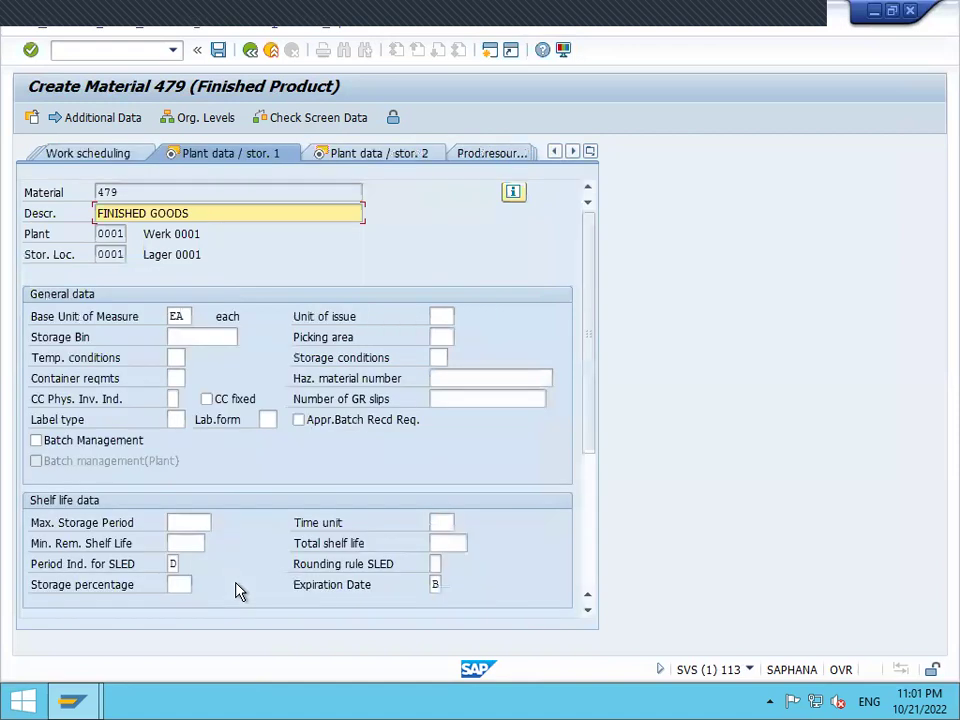
key("Return")
key("Return")
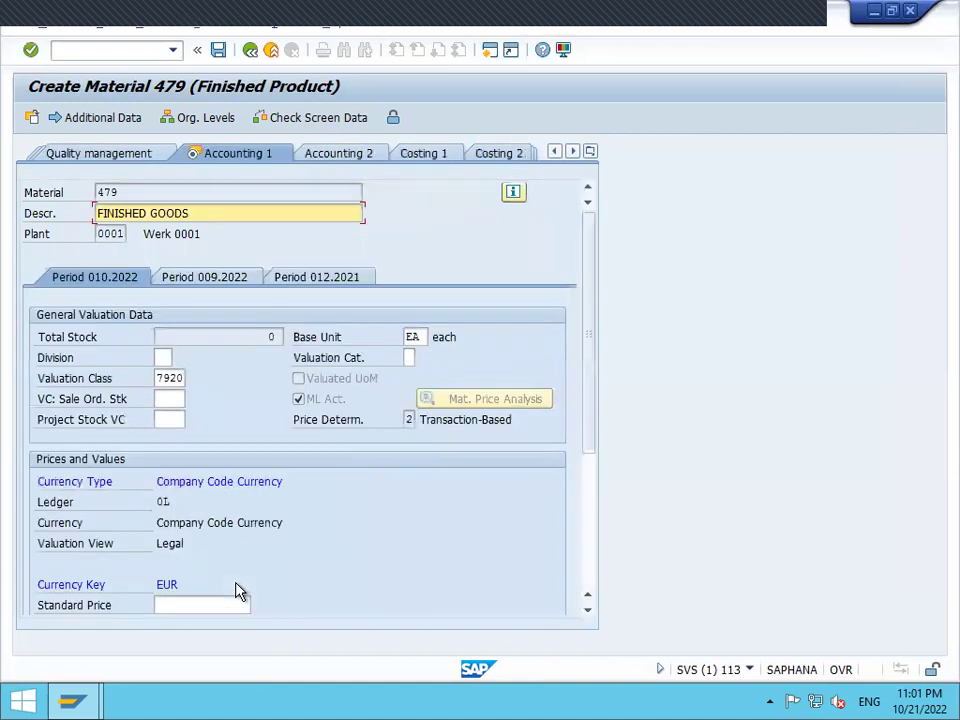
key("Return")
key("Return")
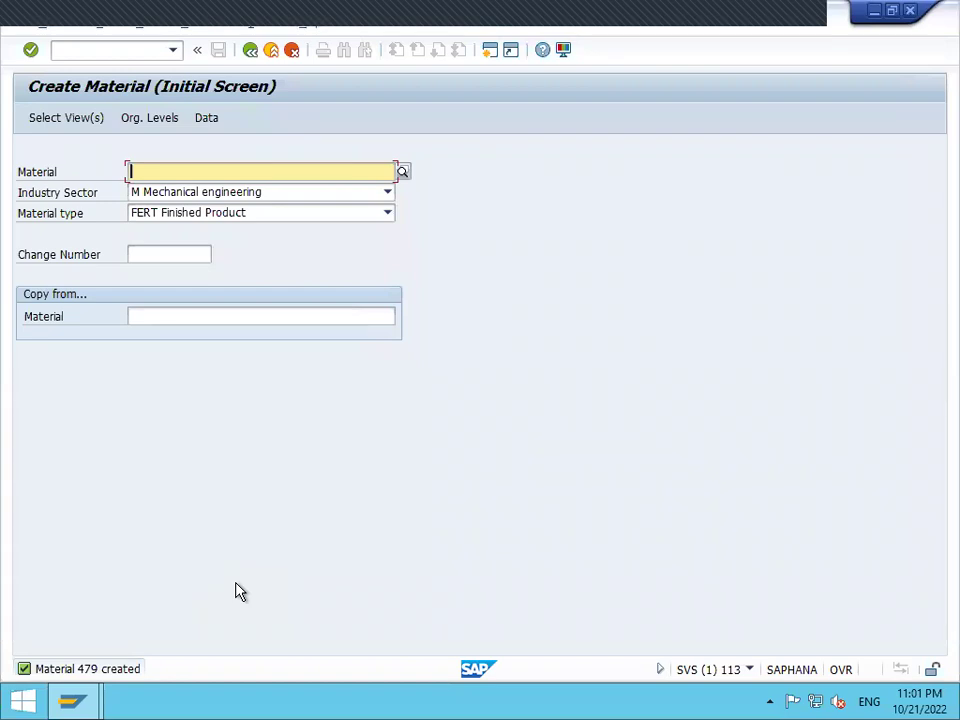
Choose material type ROH Raw materials for the new material.
left_click(318, 216)
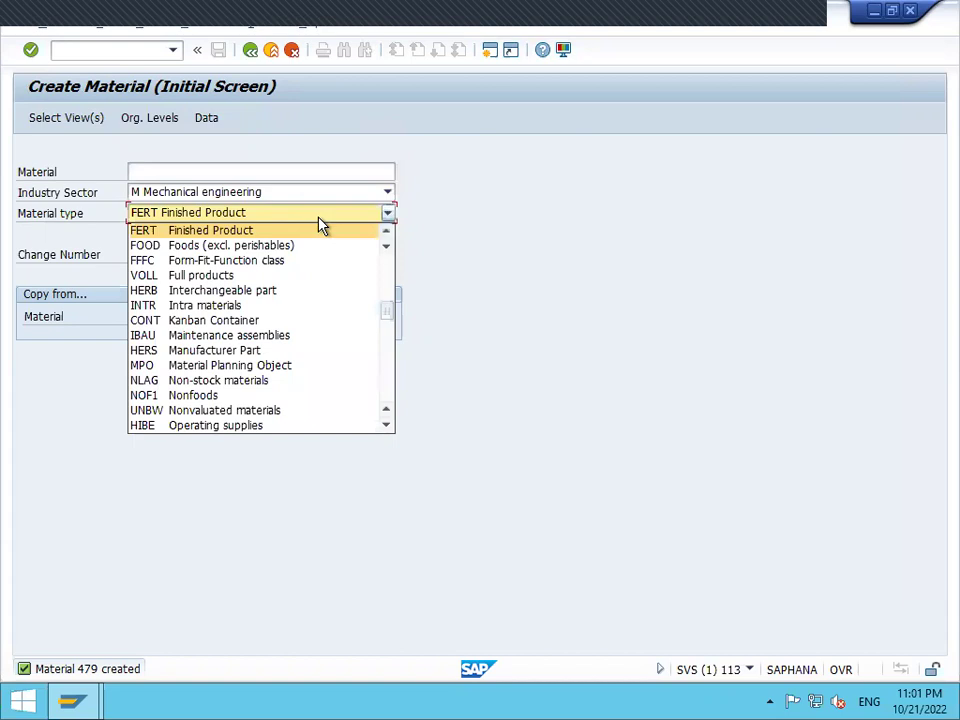
key("Page_Down")
key("Down")
key("Down")
key("Down")
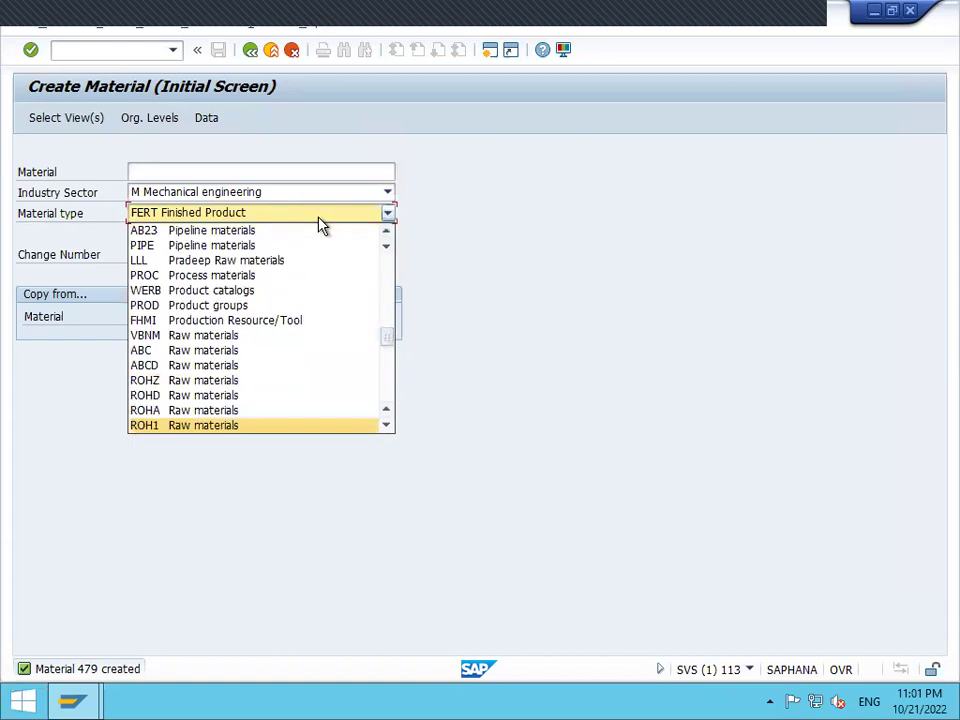
key("Down")
key("Return")
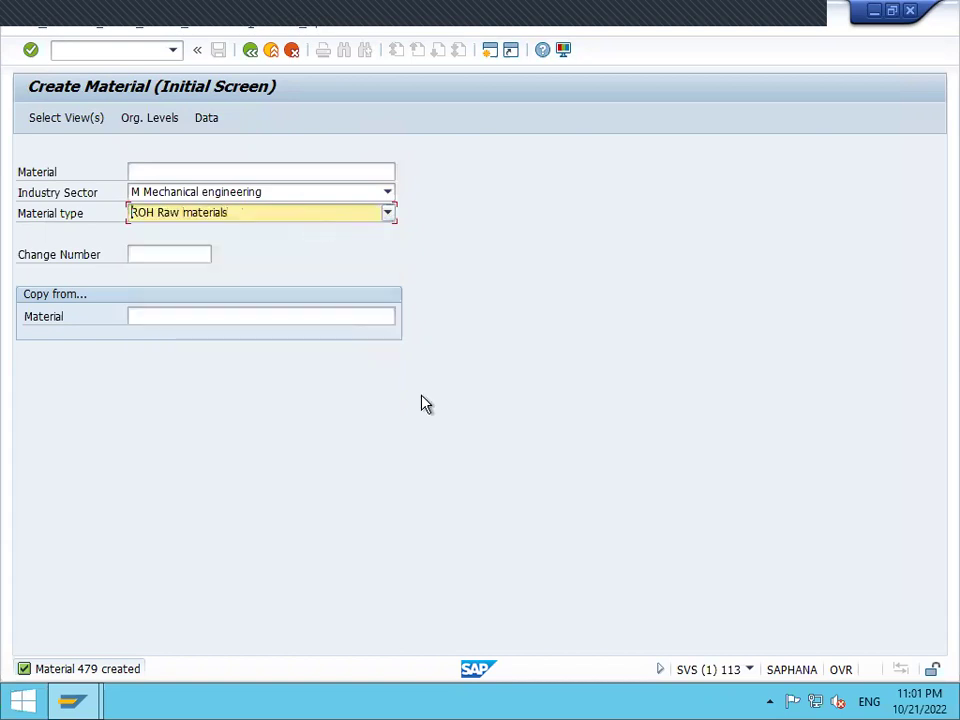
key("Return")
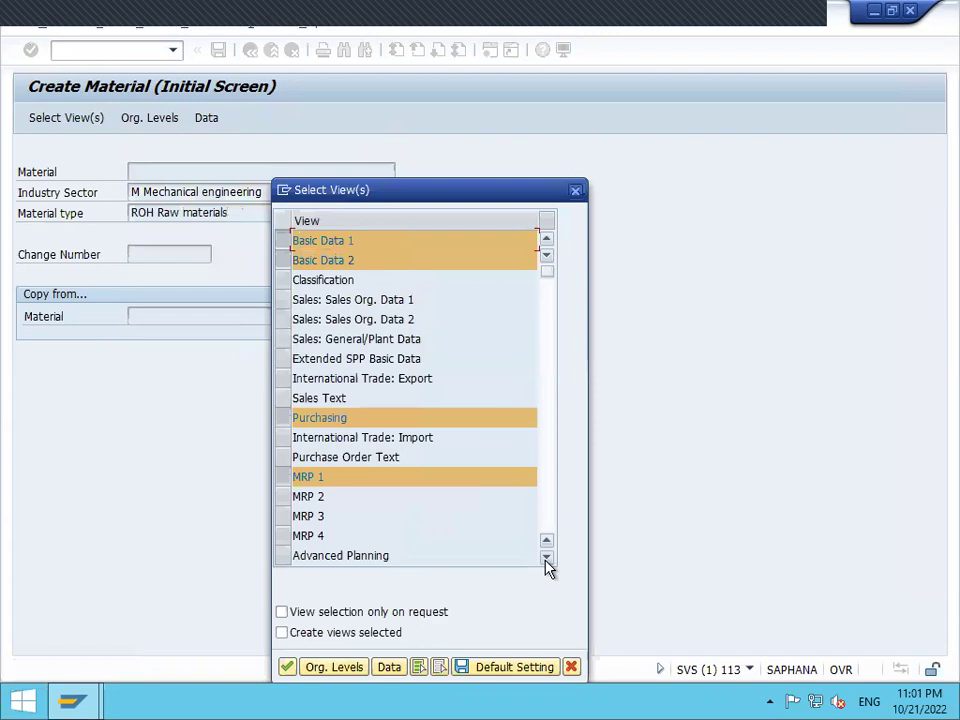
Select views without Warehouse Management 1 and 2, and enter plant 0001.
left_click(546, 558)
scroll(548, 566, "down", 5)
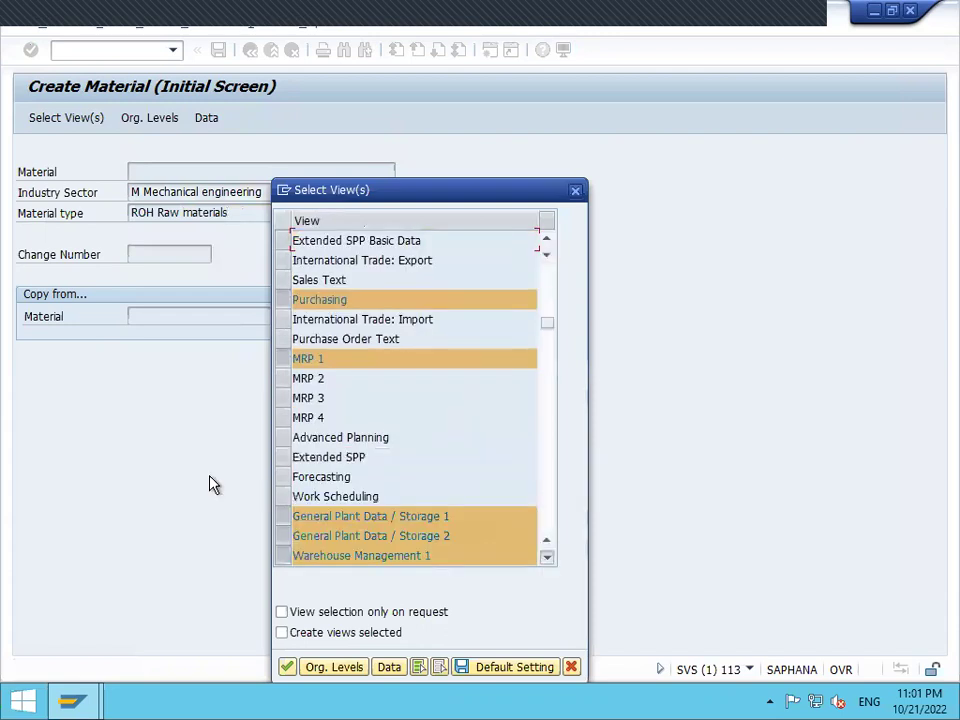
scroll(278, 489, "down", 4)
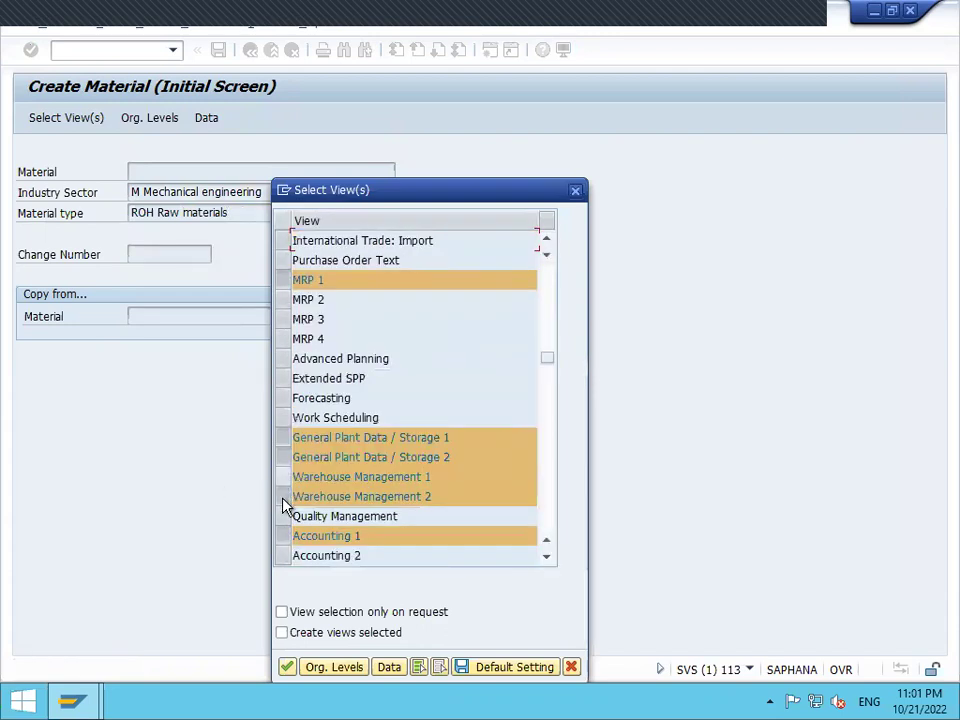
left_click(283, 478)
left_click(283, 498)
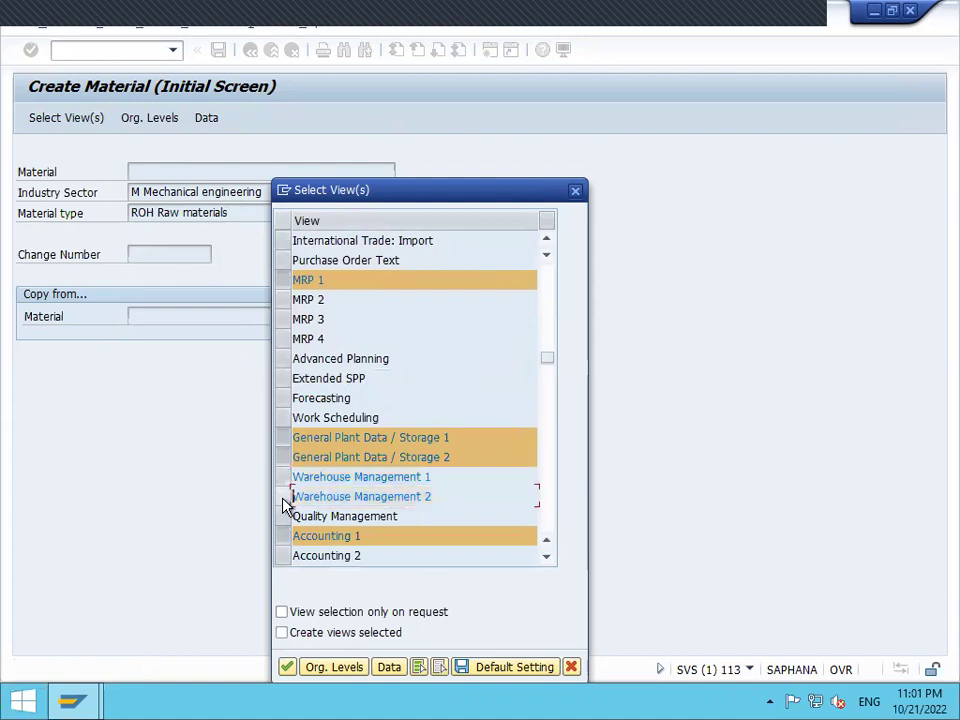
key("Return")
key("Down")
key("Return")
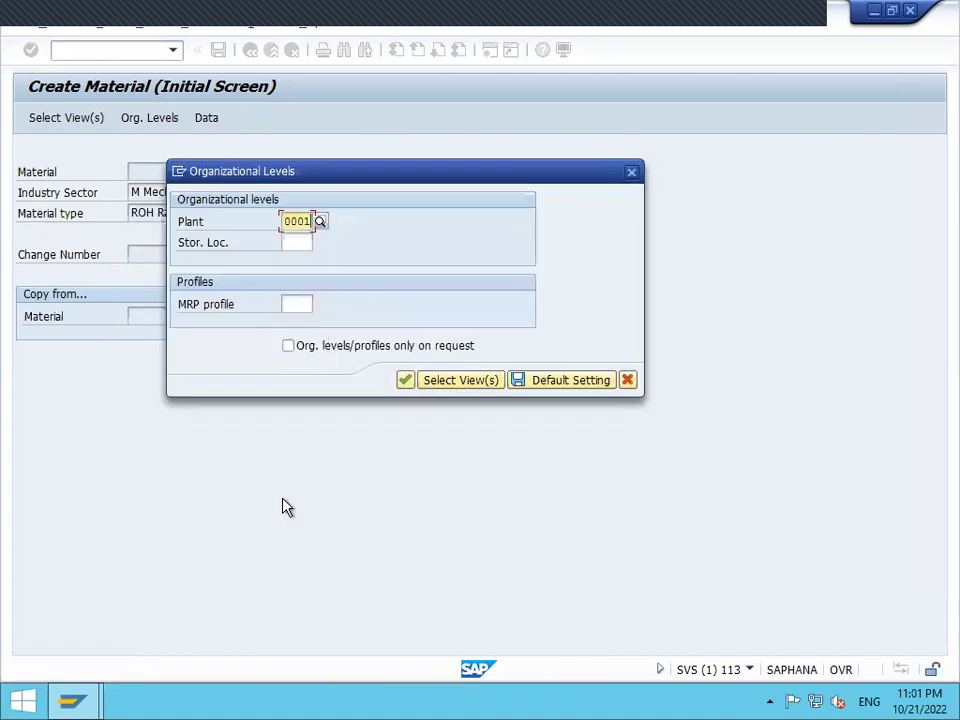
key("Tab")
Confirm storage location 0001 and enter description ROH, unit EA and material group 001.
type("0001")
key("Return")
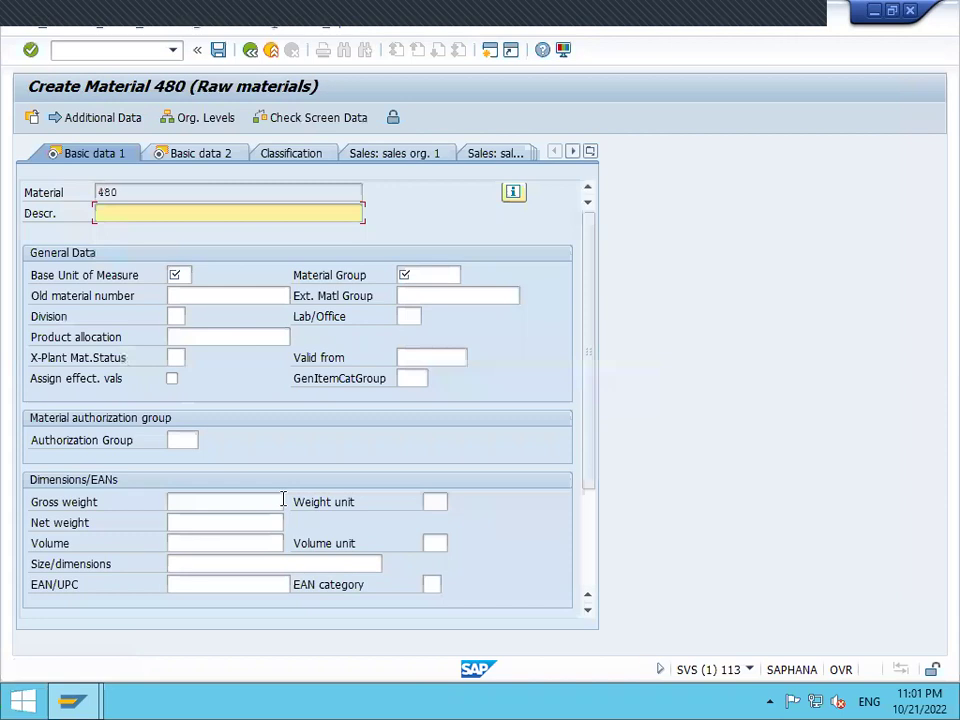
key("Return")
type("R")
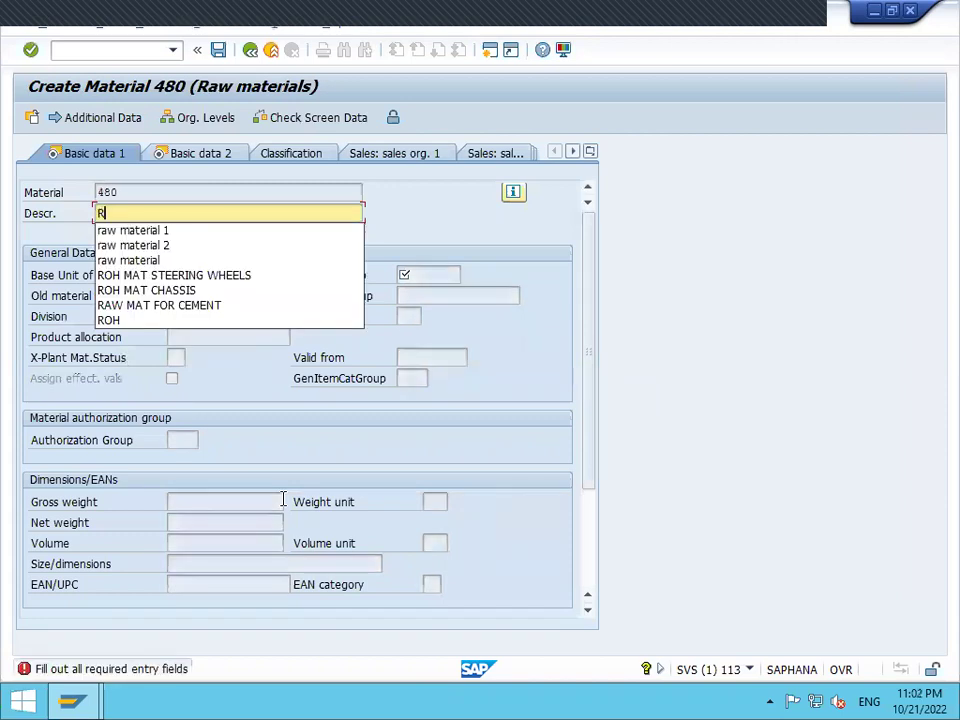
type("OH")
key("Return")
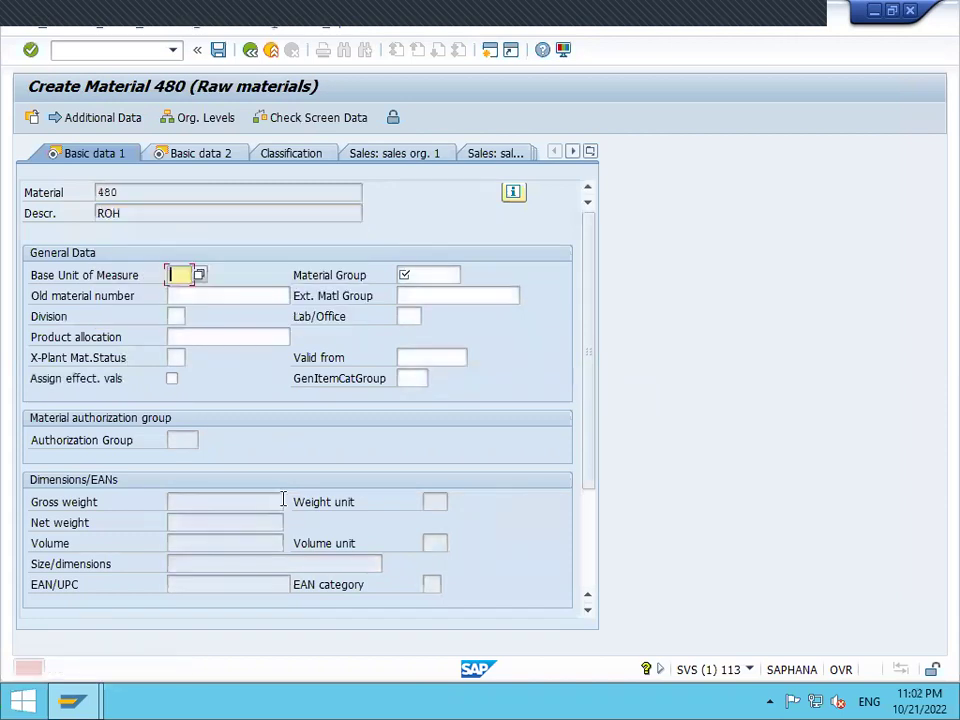
type("ea")
key("Tab")
type("001")
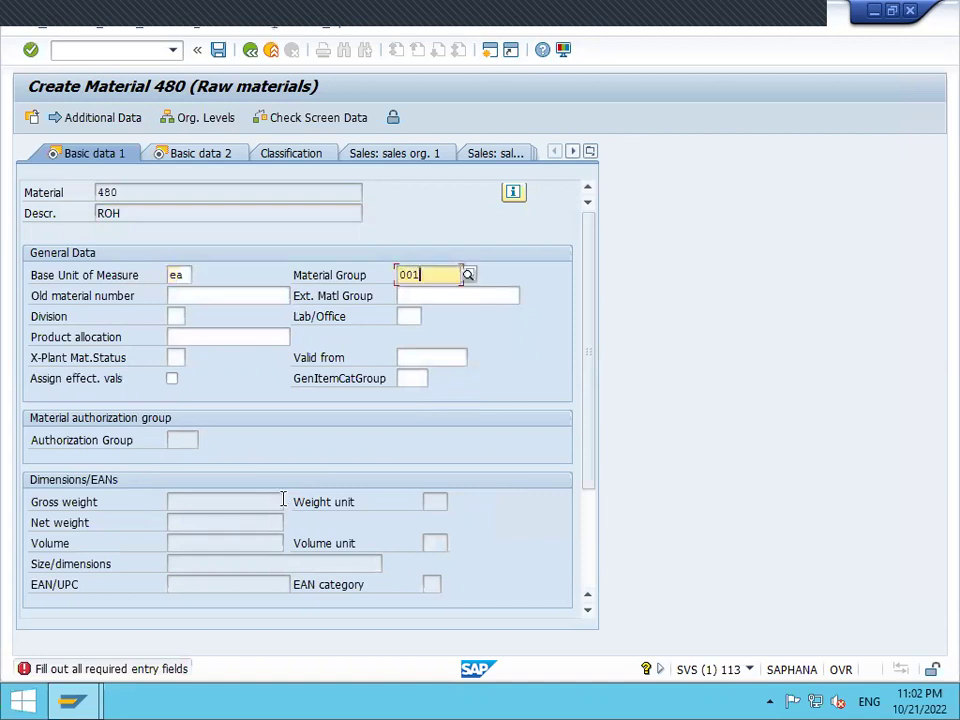
key("Return")
Set MRP type ND, profit center SAP-DUMMY and valuation class 0710.
key("Return")
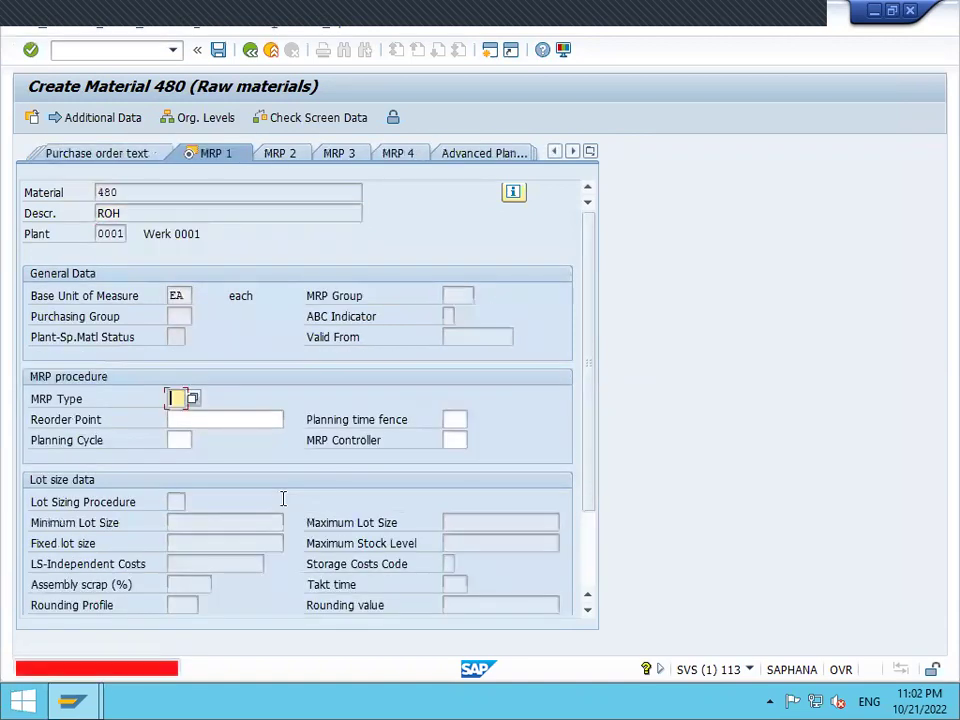
type("ND")
key("Return")
key("Return")
key("Return")
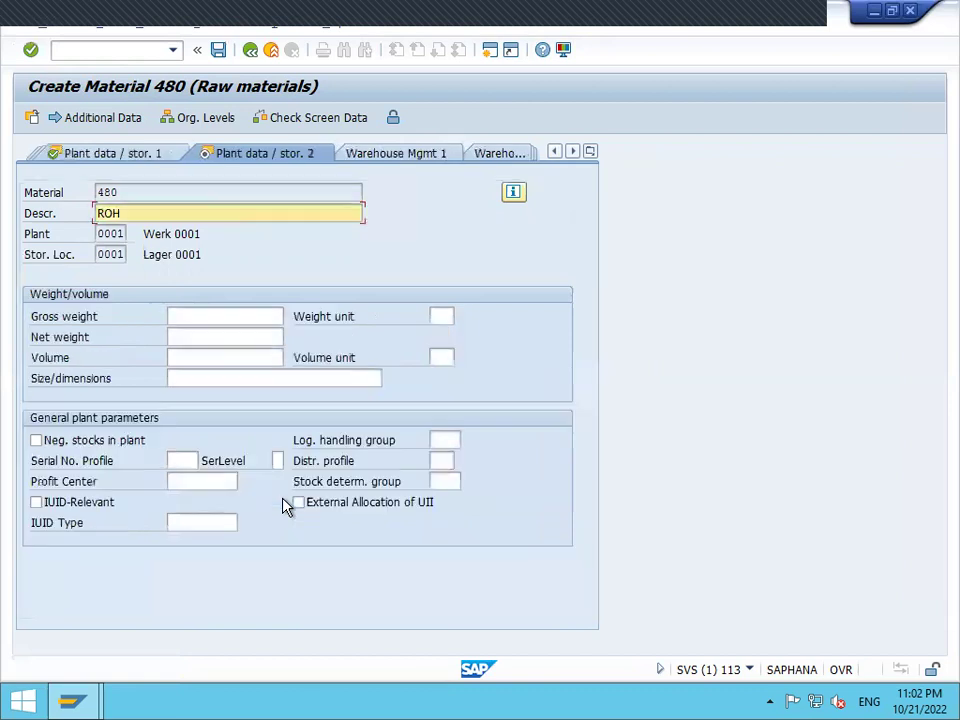
key("Return")
type("S")
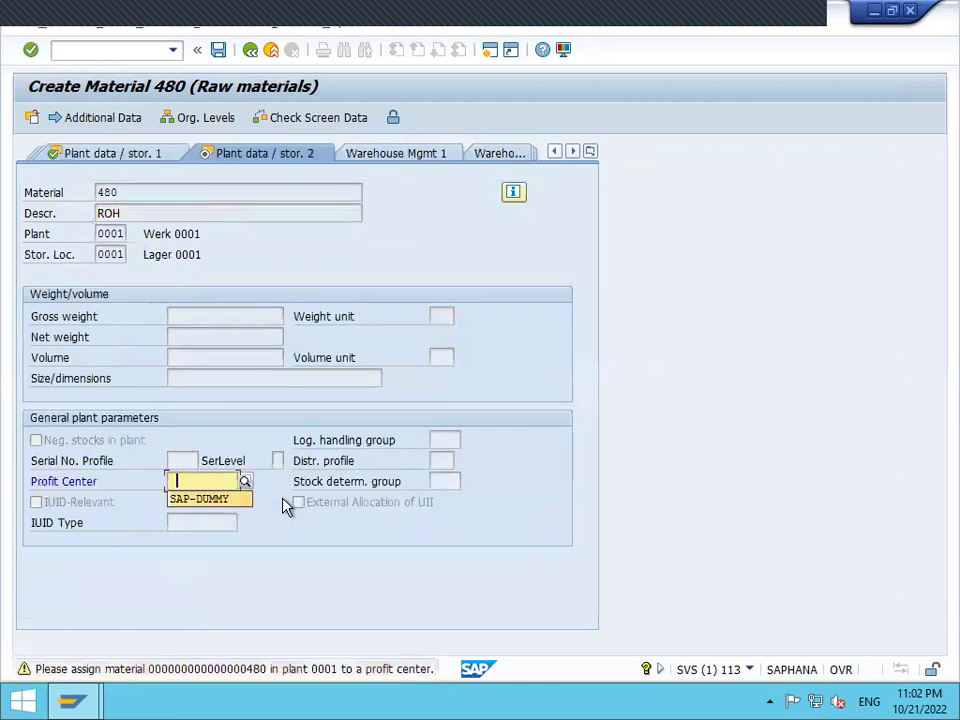
key("Down")
key("Return")
key("Return")
key("Return")
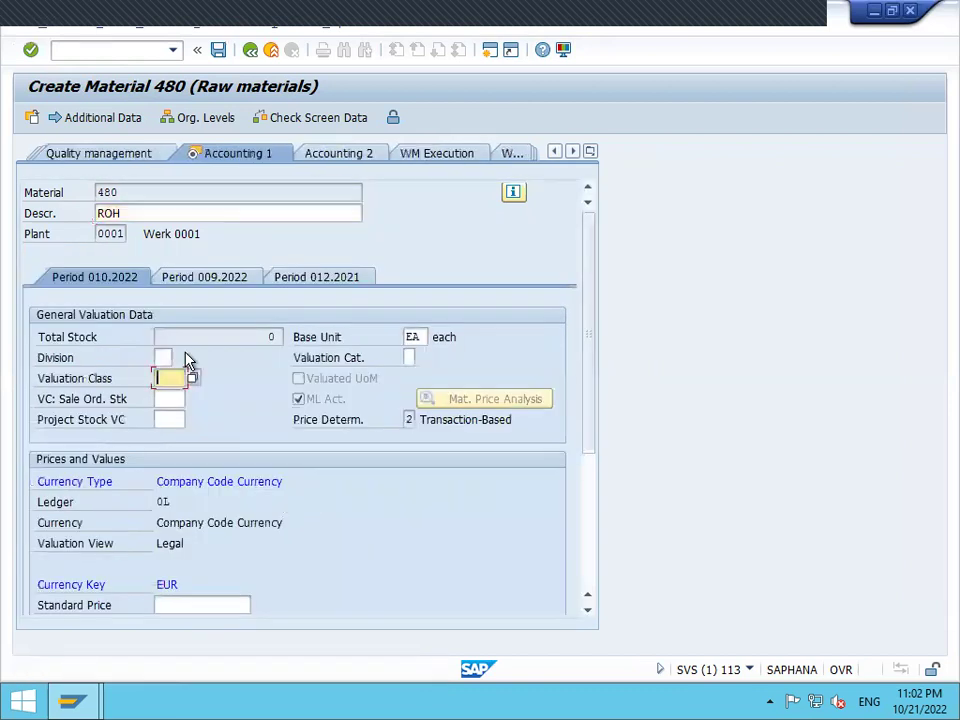
left_click(194, 378)
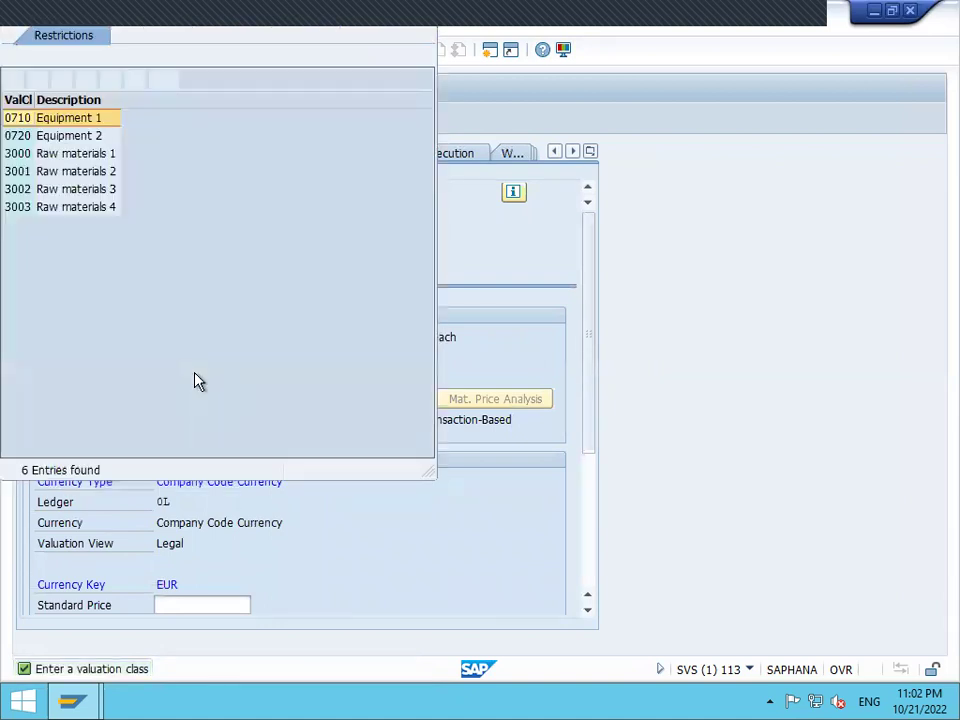
key("Return")
key("Return")
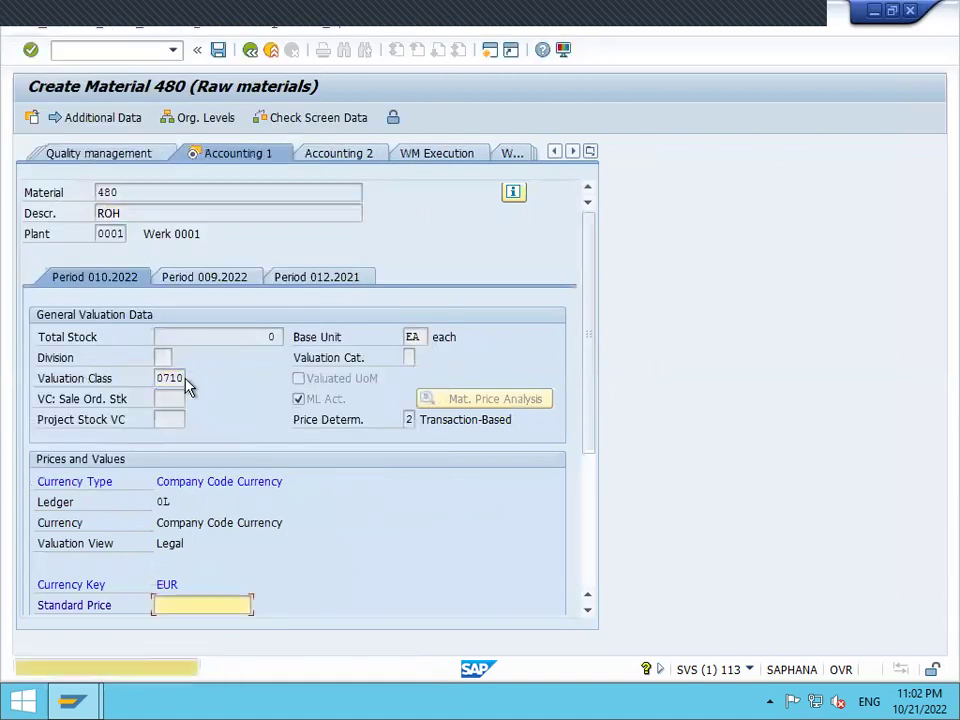
key("Return")
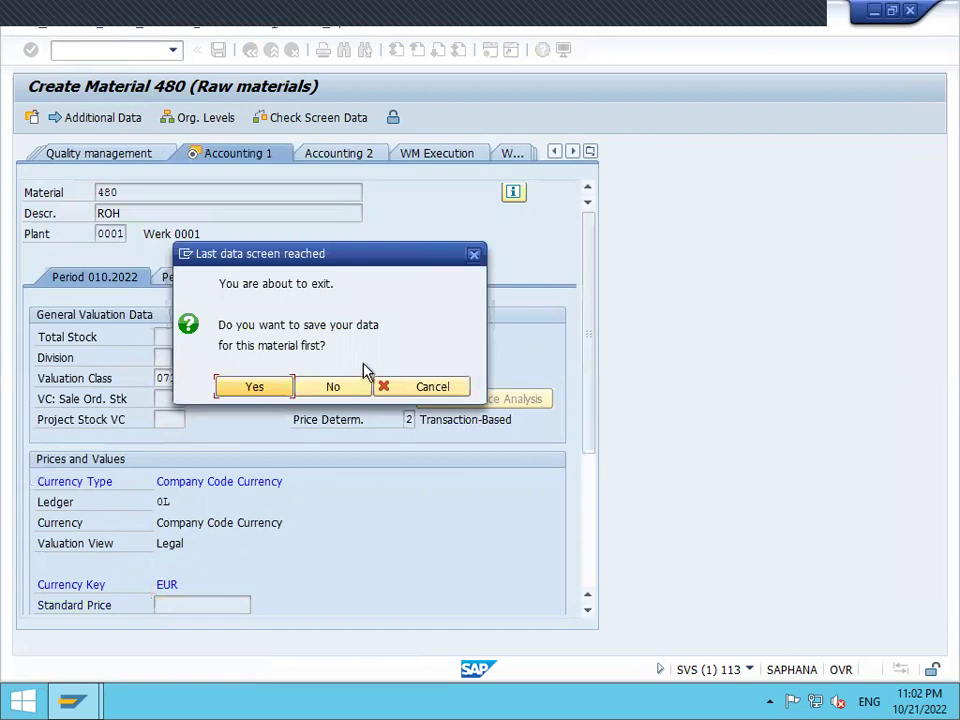
Change valuation class to 3000 Raw materials 1 and set availability check 01.
left_click(386, 388)
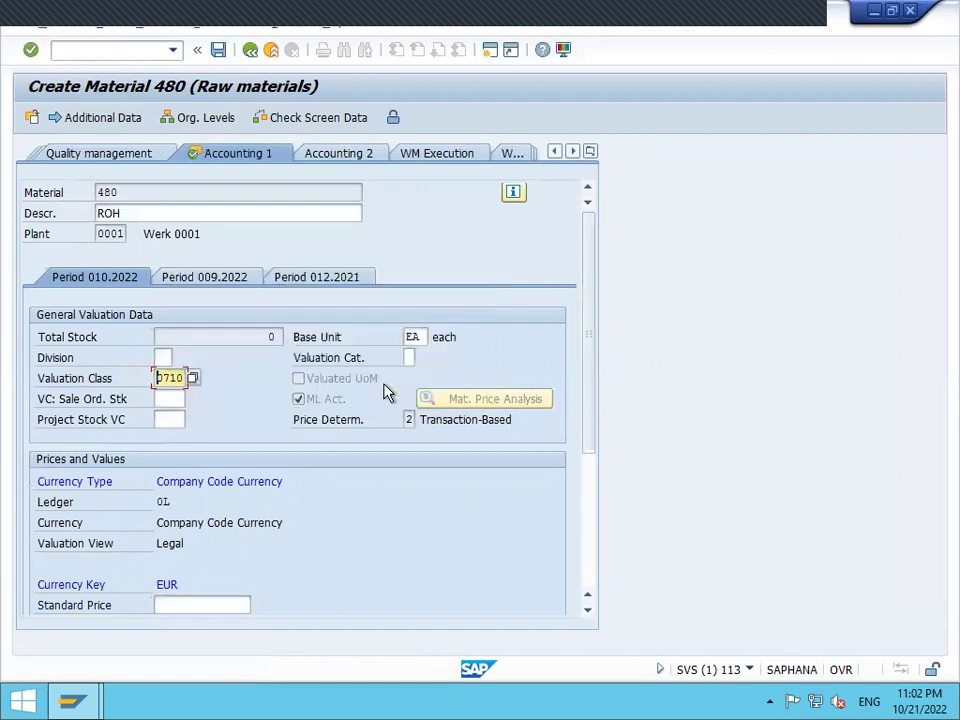
left_click(195, 379)
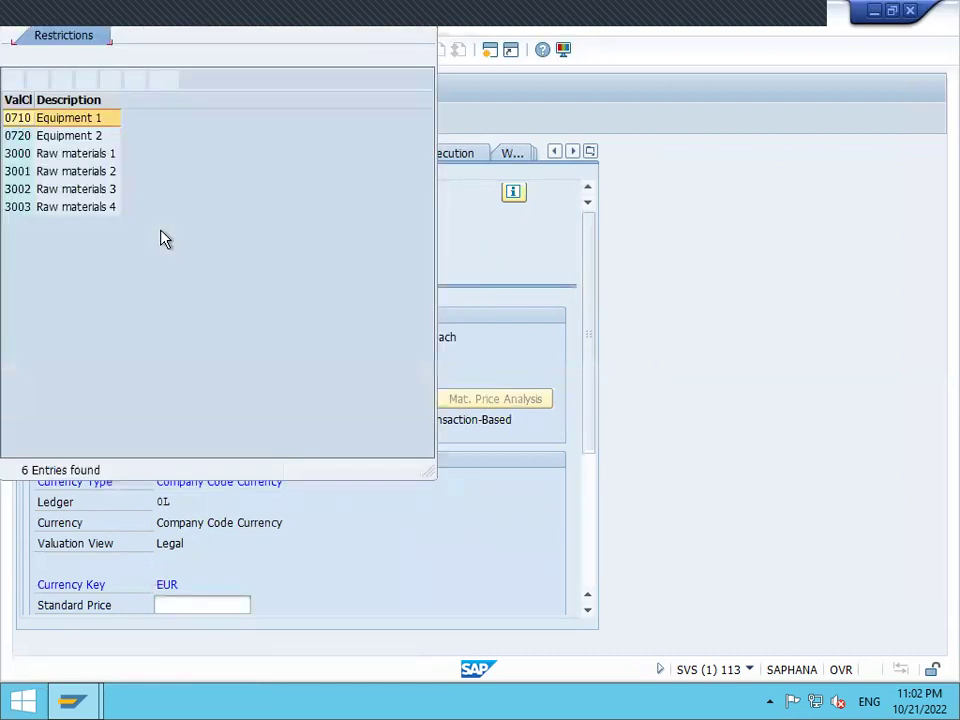
double_click(68, 163)
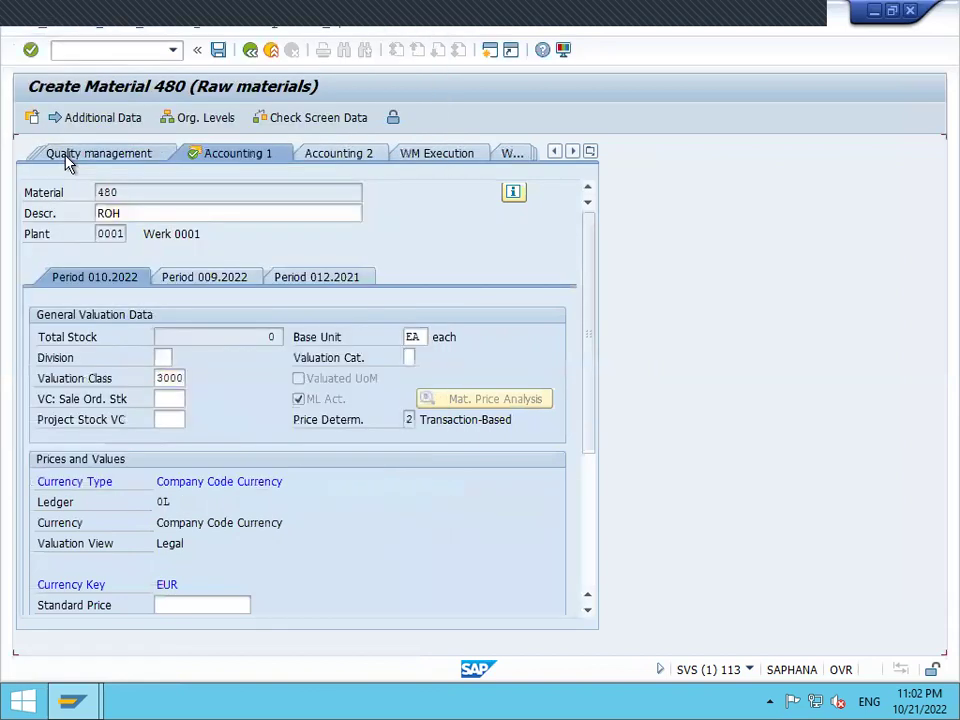
key("Return")
key("Return")
key("Return")
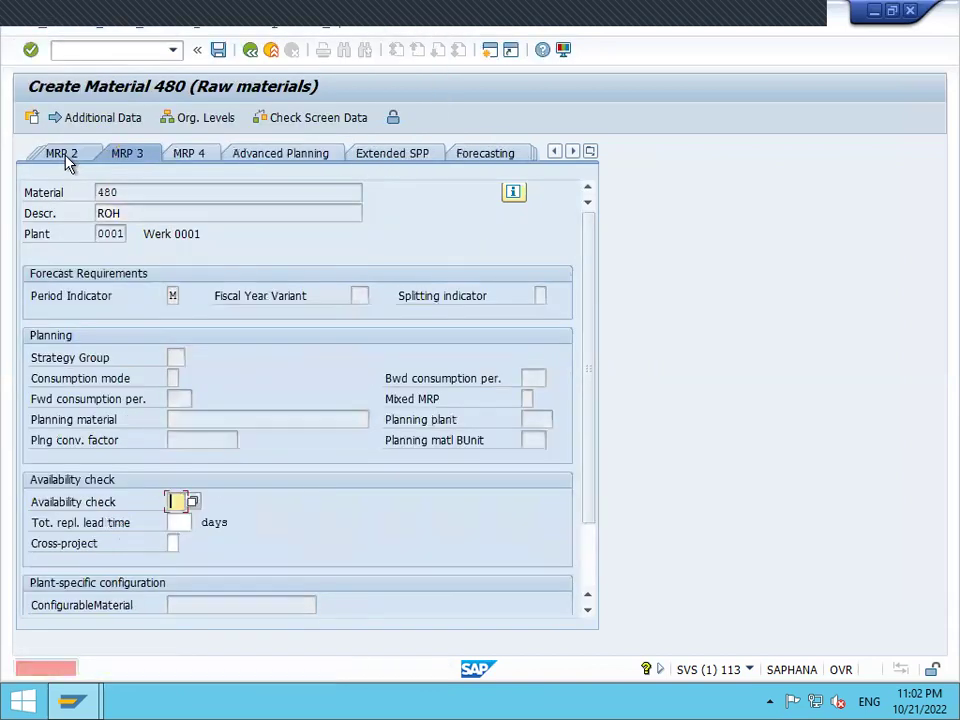
key("F4")
key("Return")
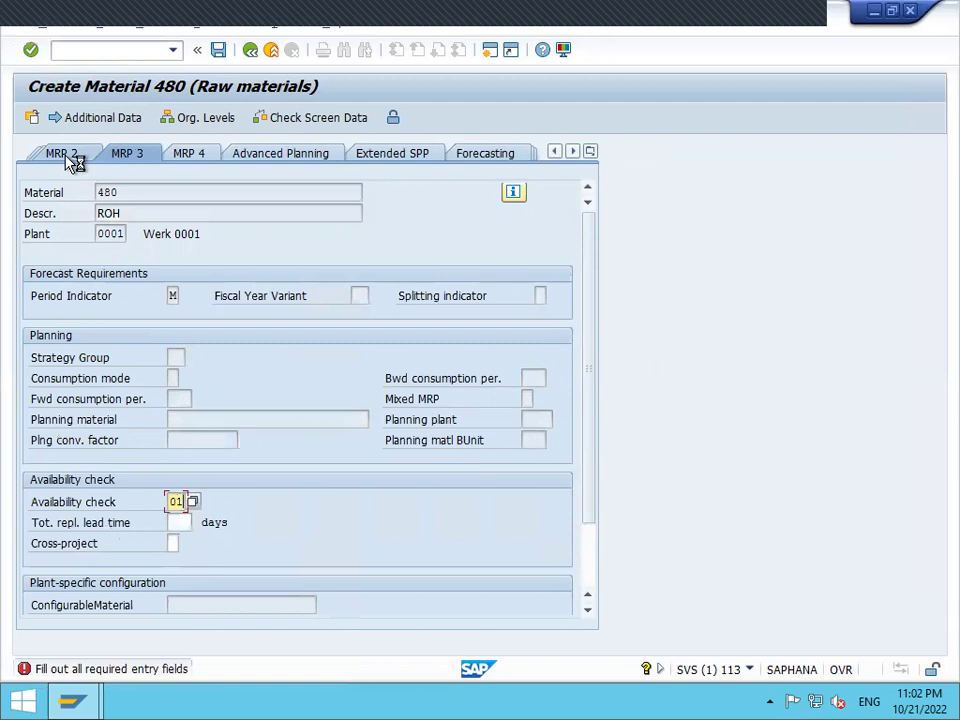
key("Return")
key("Return")
key("Return")
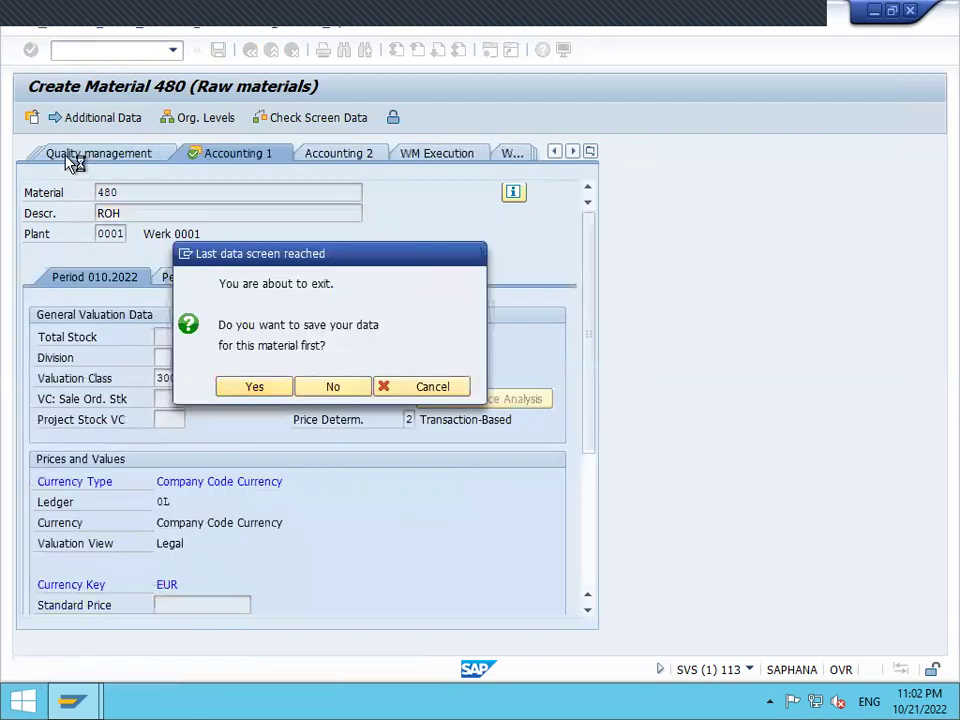
key("Return")
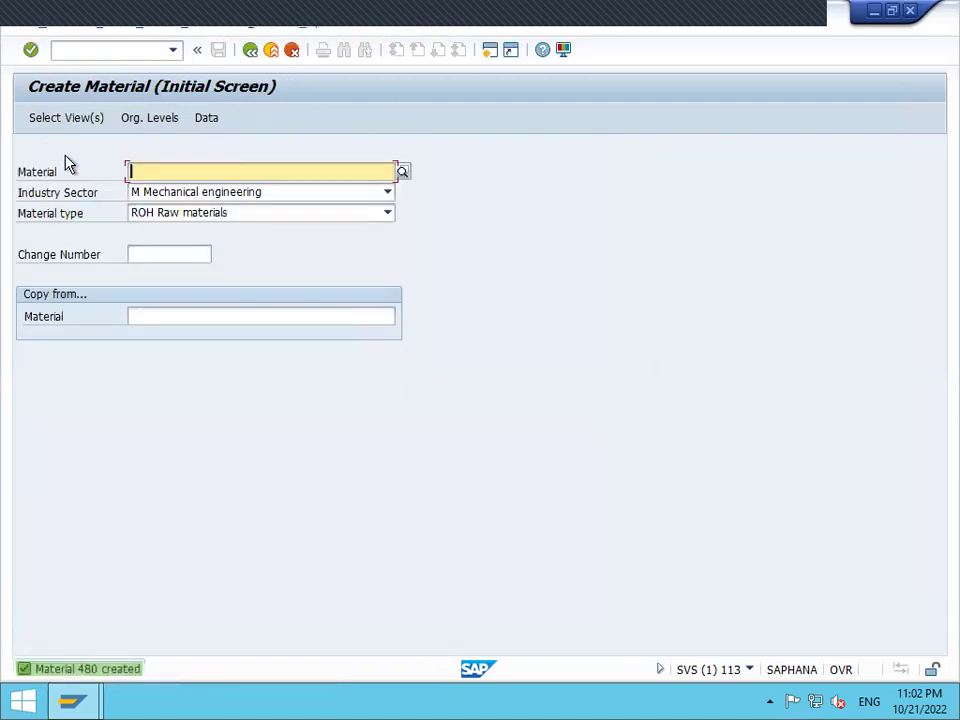
Start a BOM in CS01 for material 479, plant 0001, usage 1 Production.
key("F3")
type("CS0")
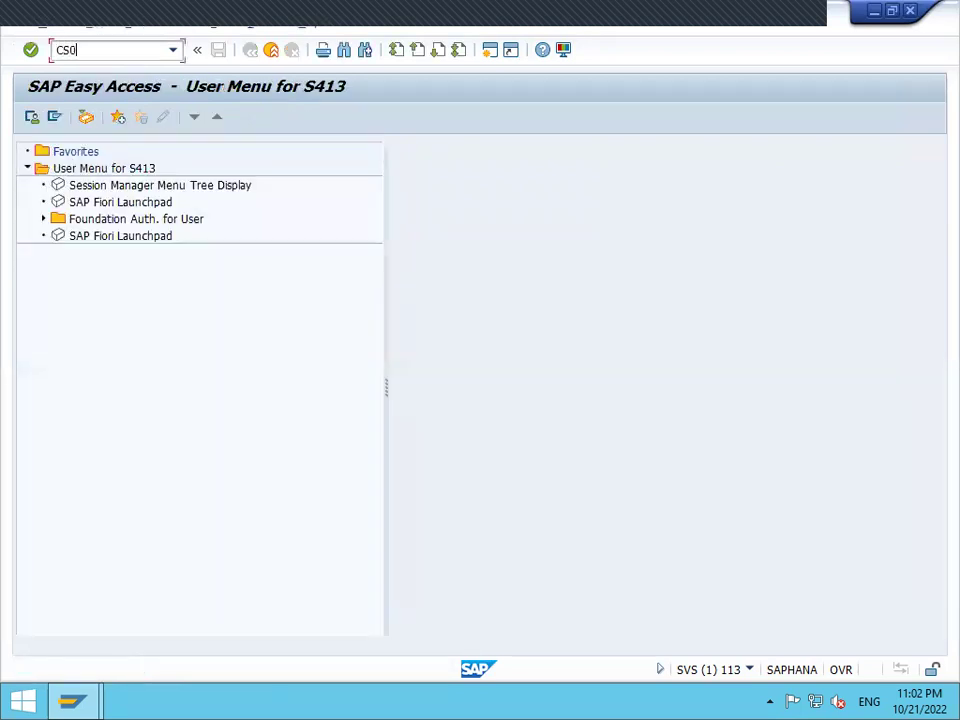
type("1")
key("Return")
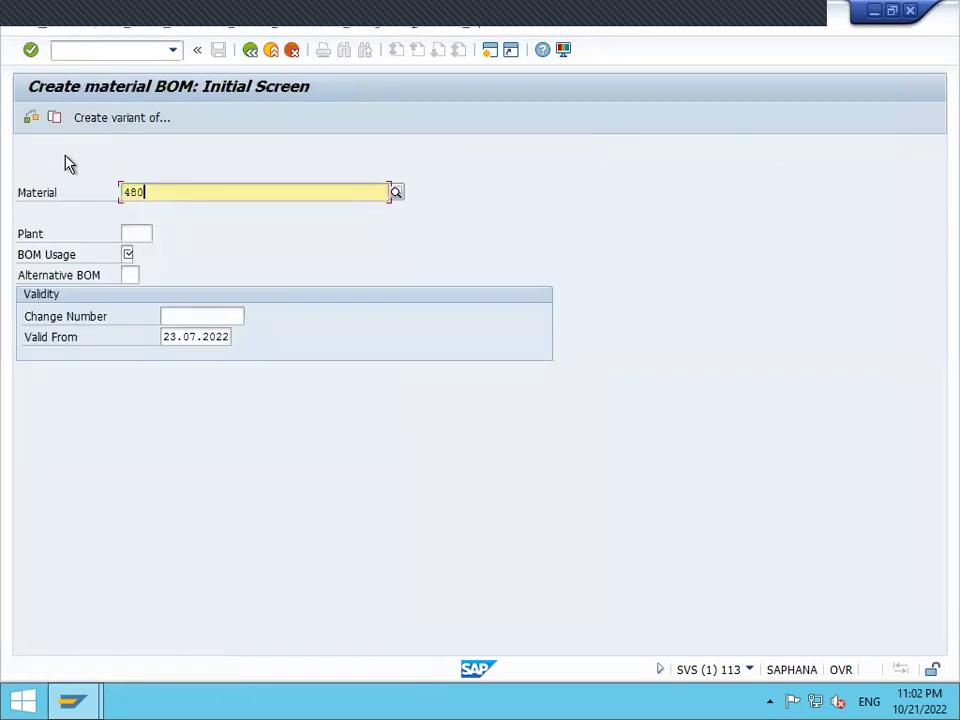
key("BackSpace")
type("79")
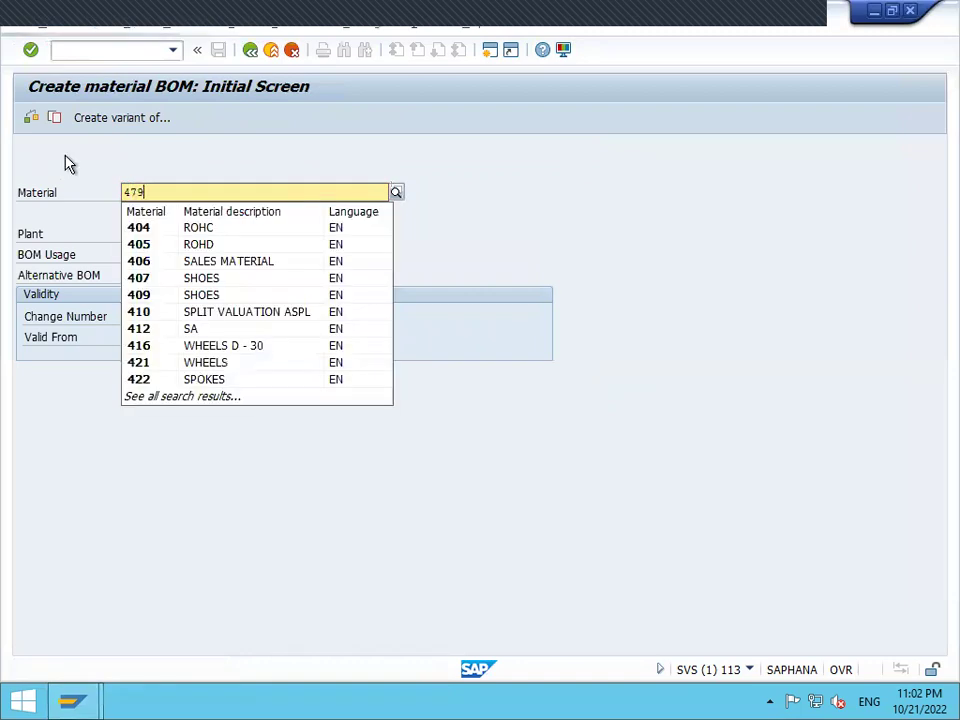
key("Tab")
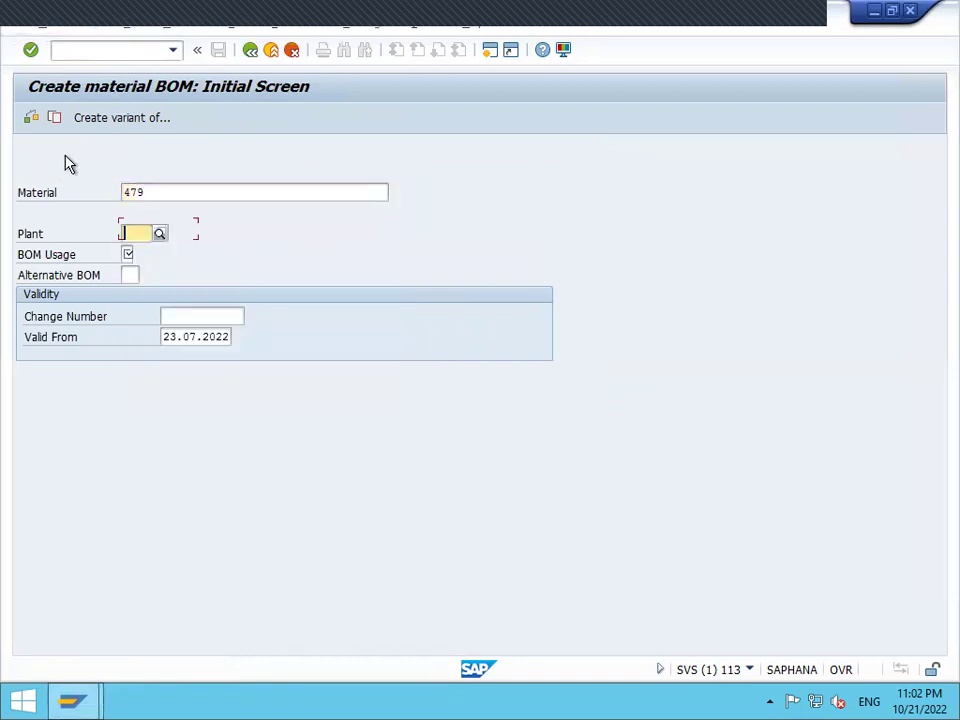
type("0001")
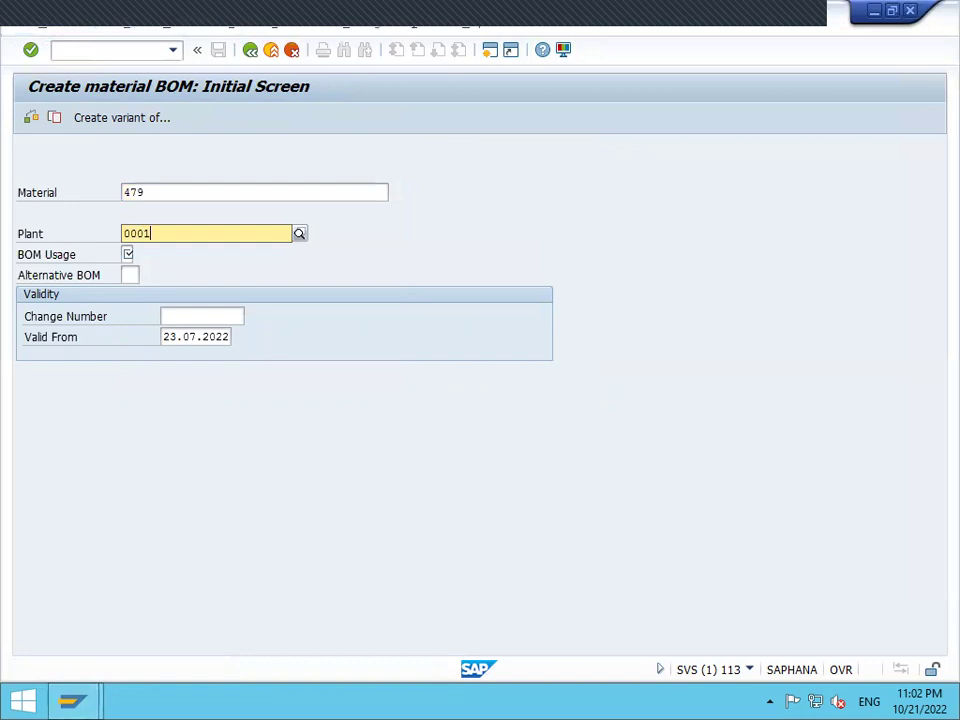
key("Return")
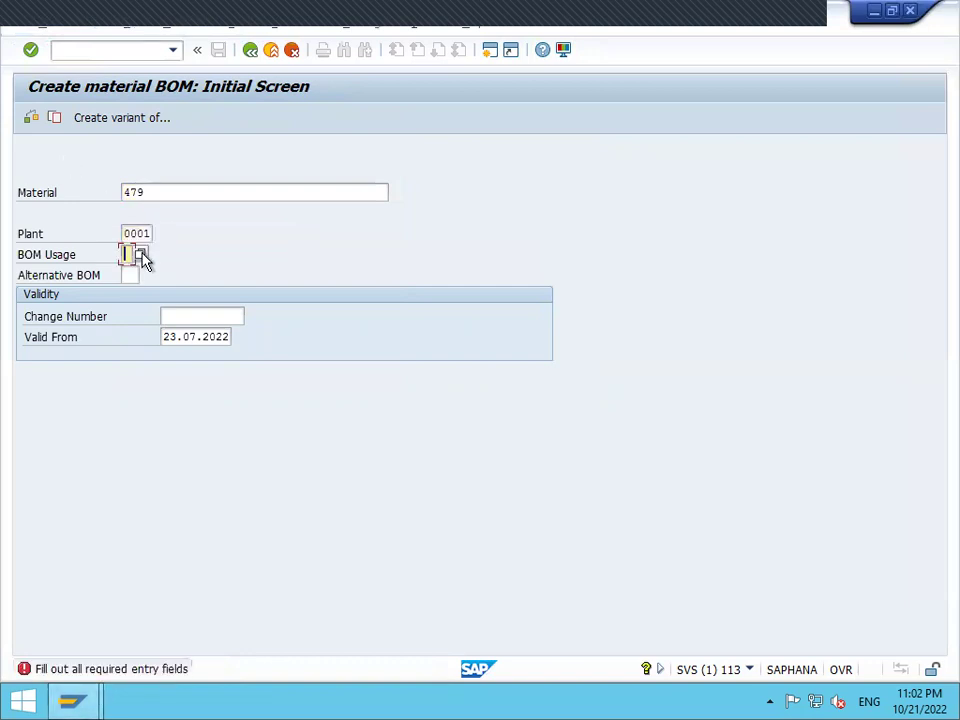
key("F4")
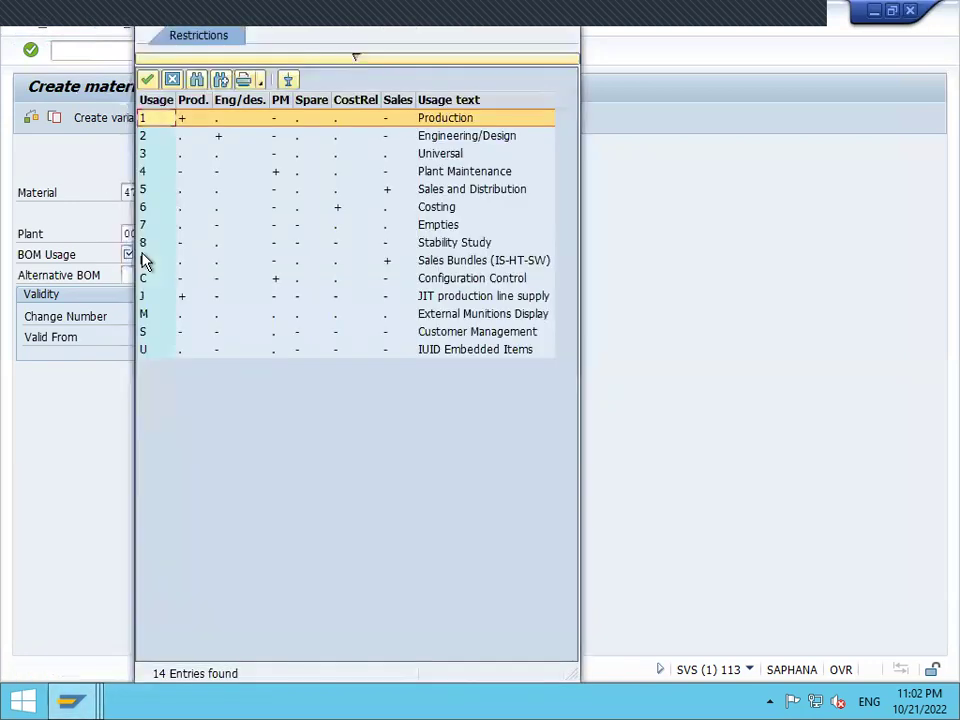
key("Return")
key("Return")
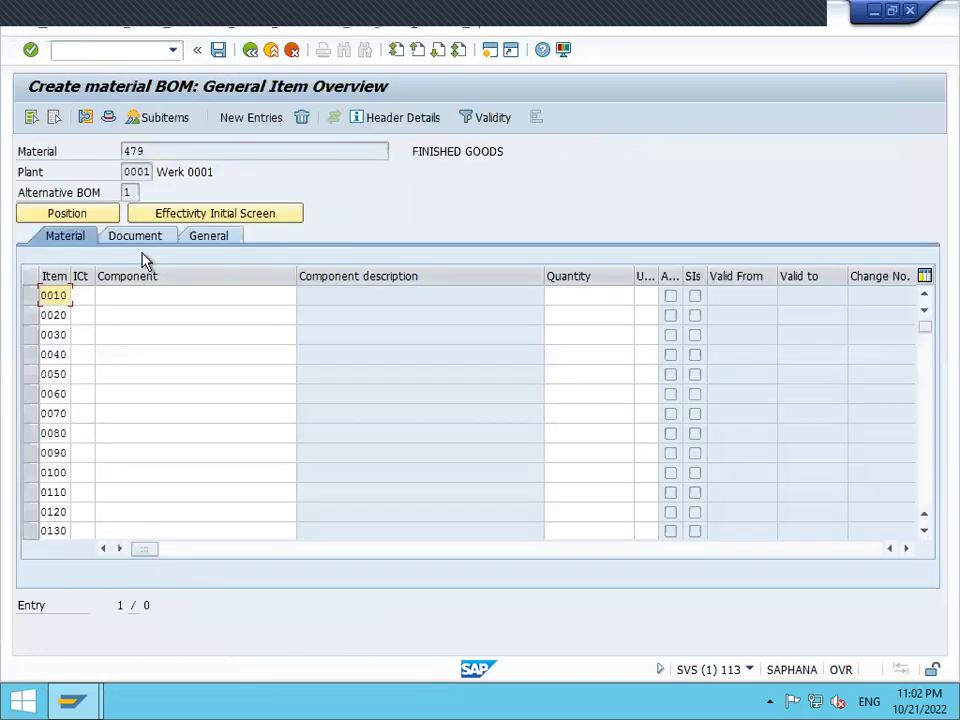
Set the first BOM item to stock item category L with component 480.
left_click(82, 295)
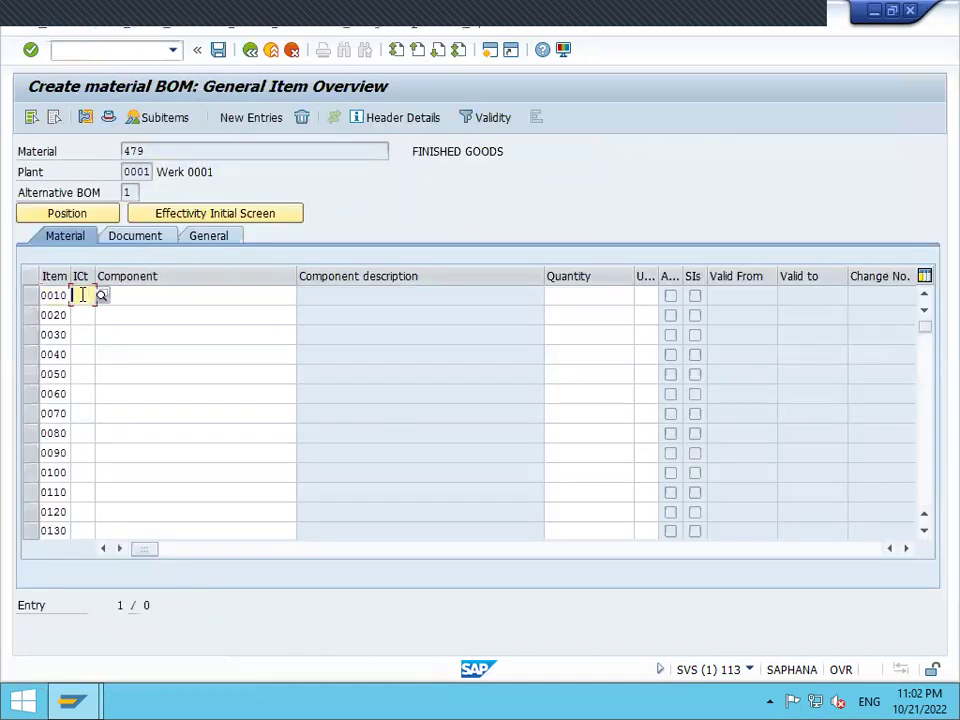
type("L")
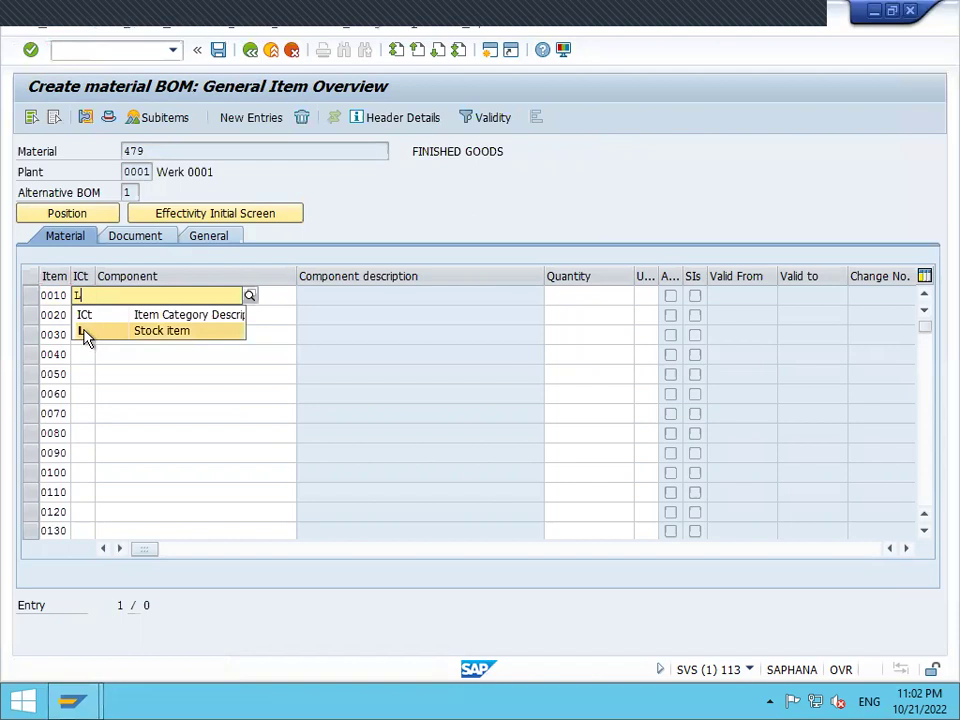
left_click(86, 334)
left_click(169, 296)
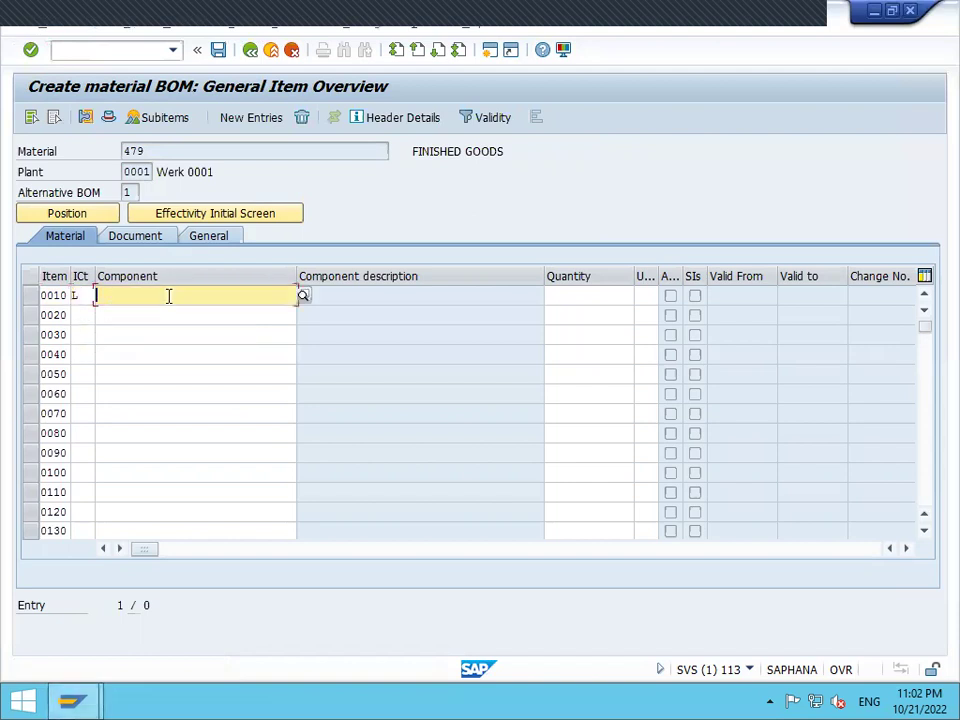
type("480")
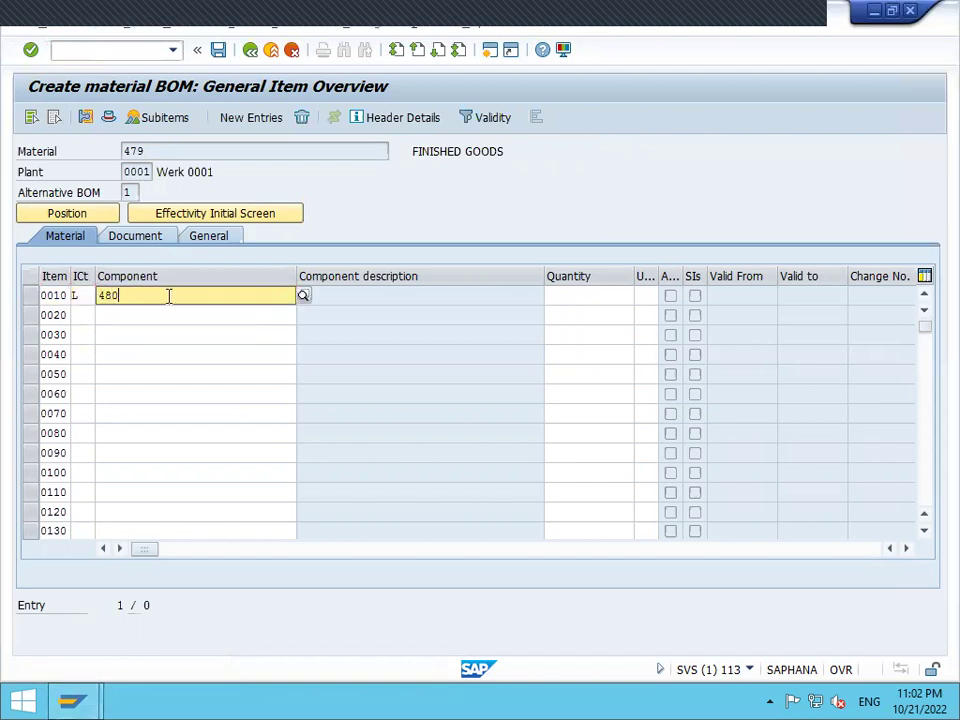
key("Return")
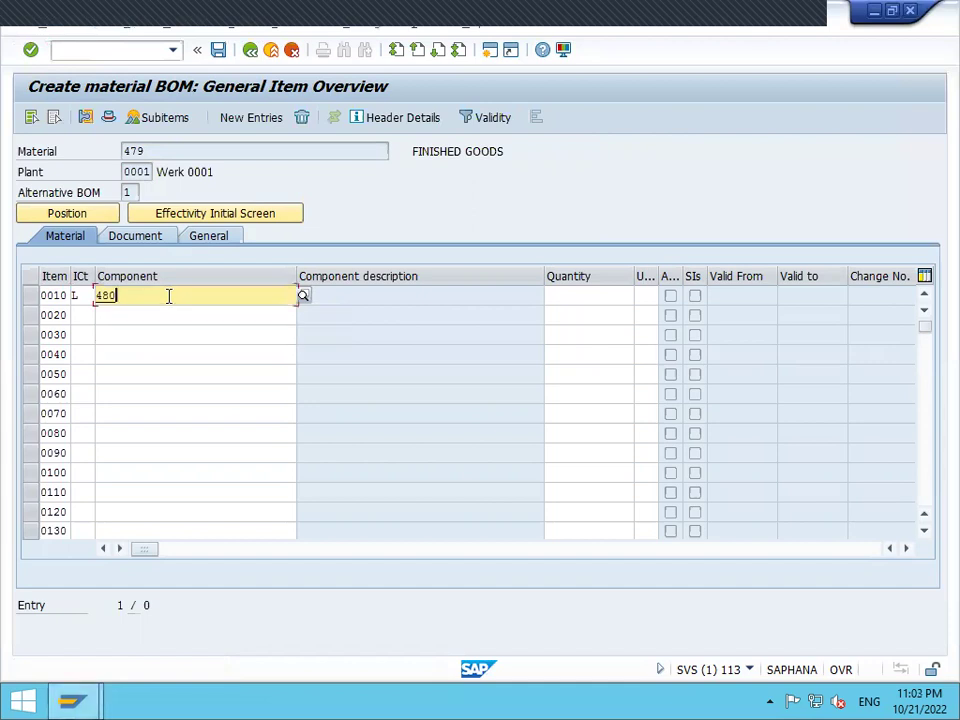
Give component 480 quantity 1 and save the BOM for material 479.
key("Return")
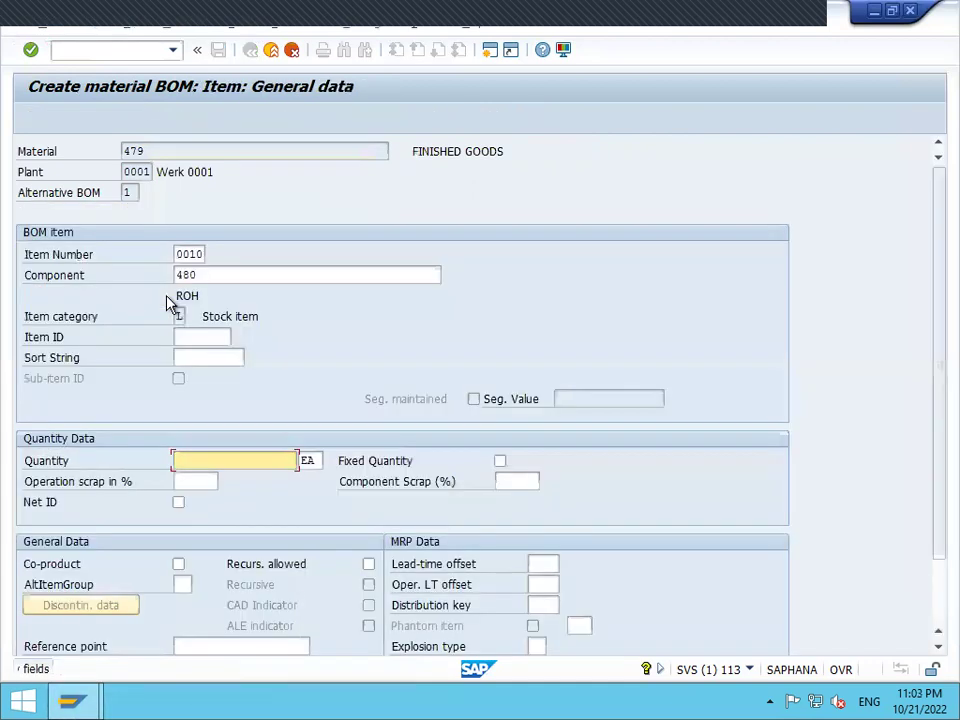
type("1")
key("Return")
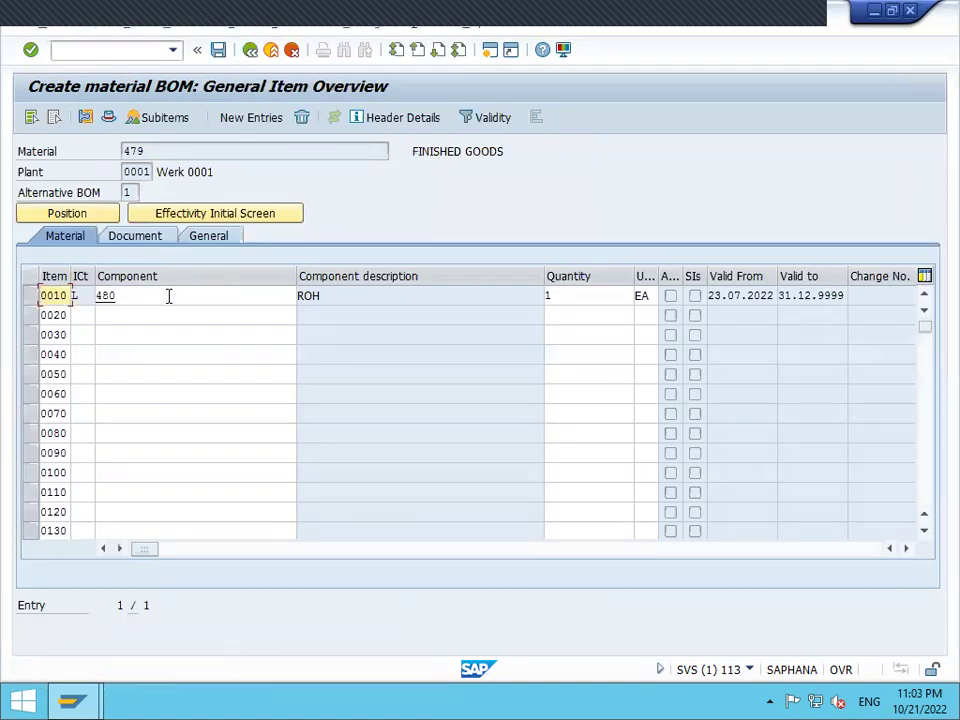
left_click(218, 50)
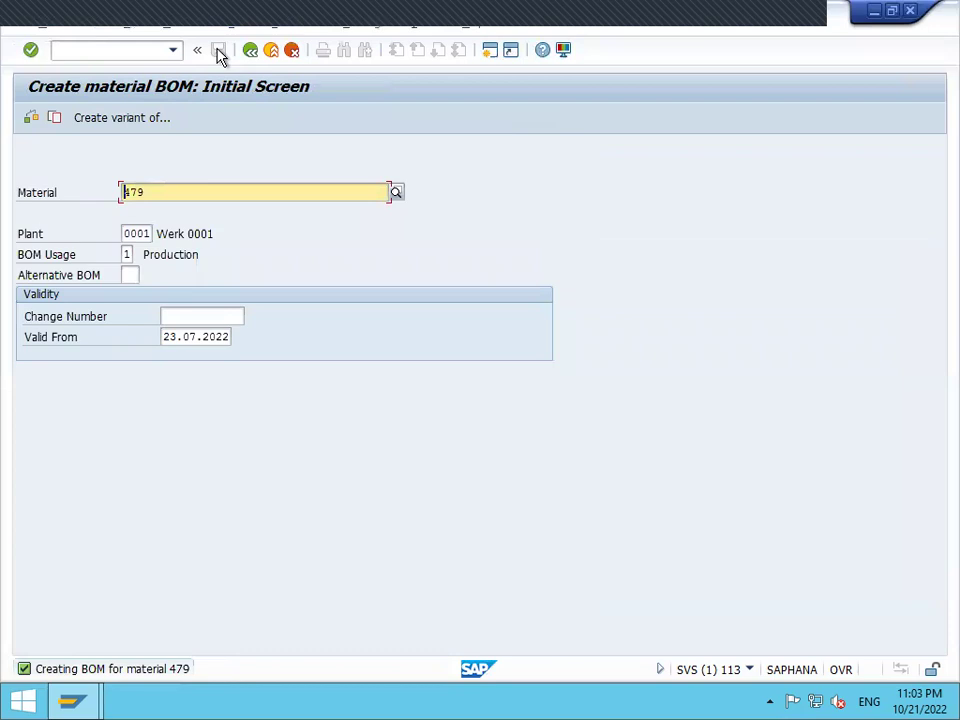
Leave the BOM screen, start MIGO goods receipt, and enter material 480.
key("F3")
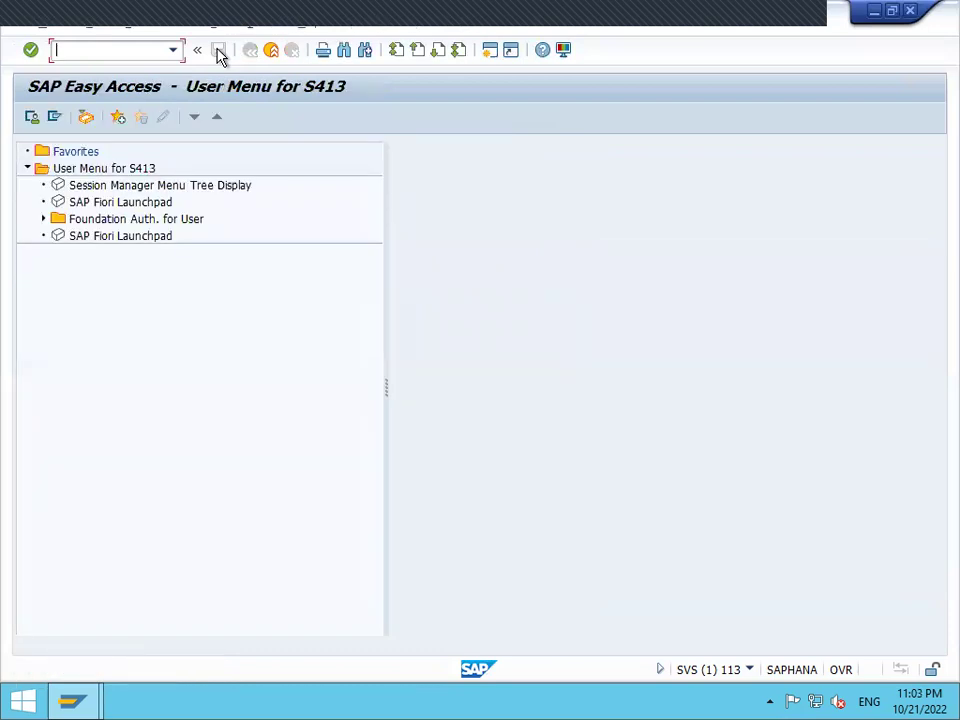
left_click(117, 50)
type("MIGO")
key("Return")
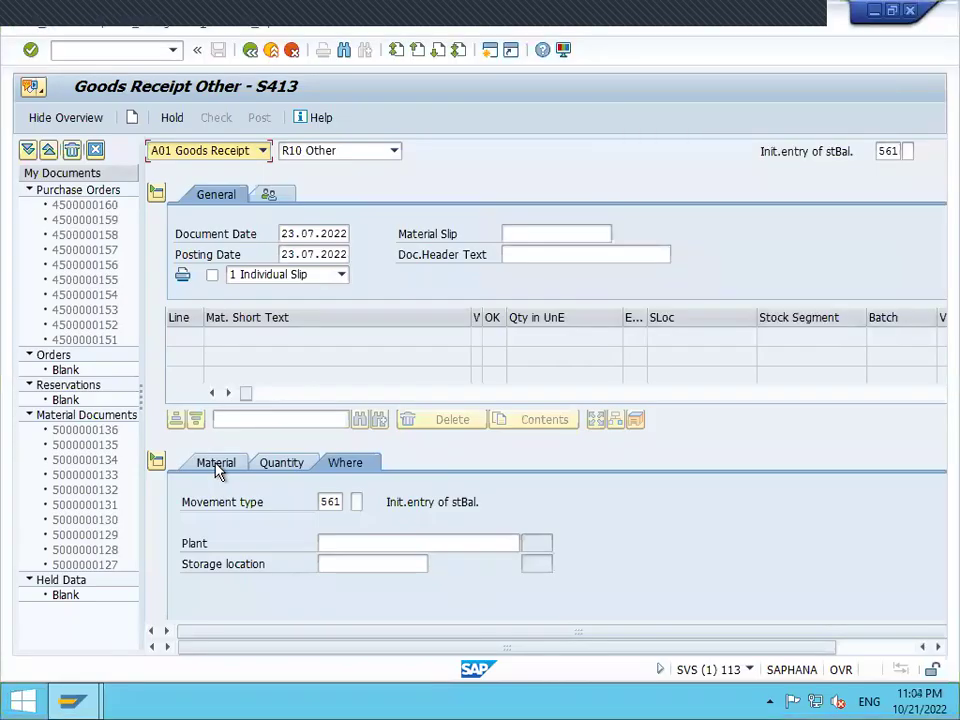
left_click(216, 464)
left_click(369, 499)
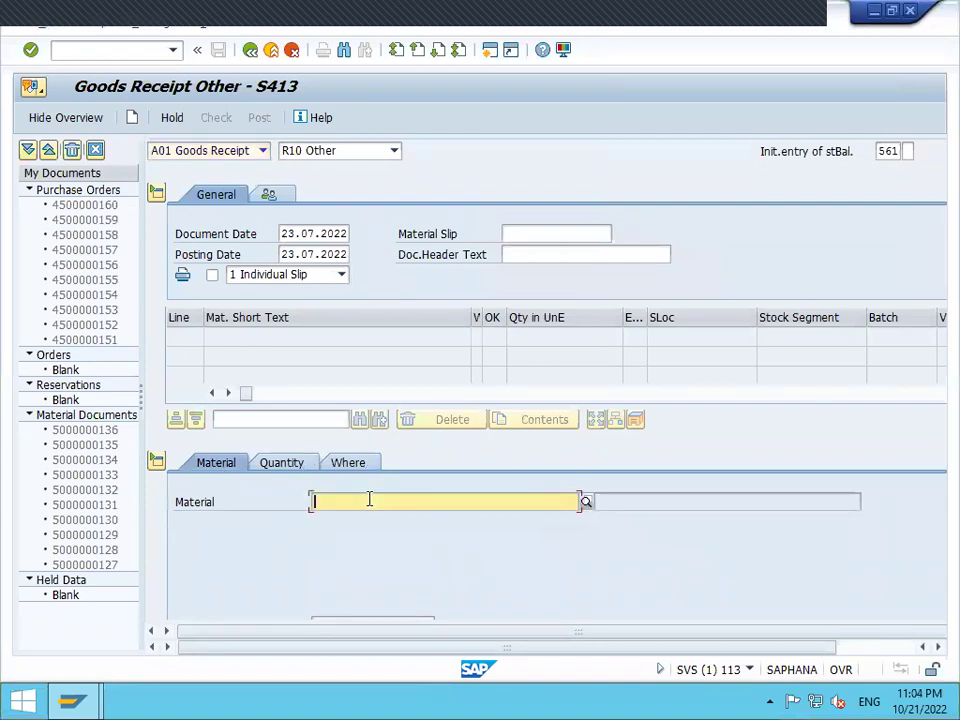
type("480")
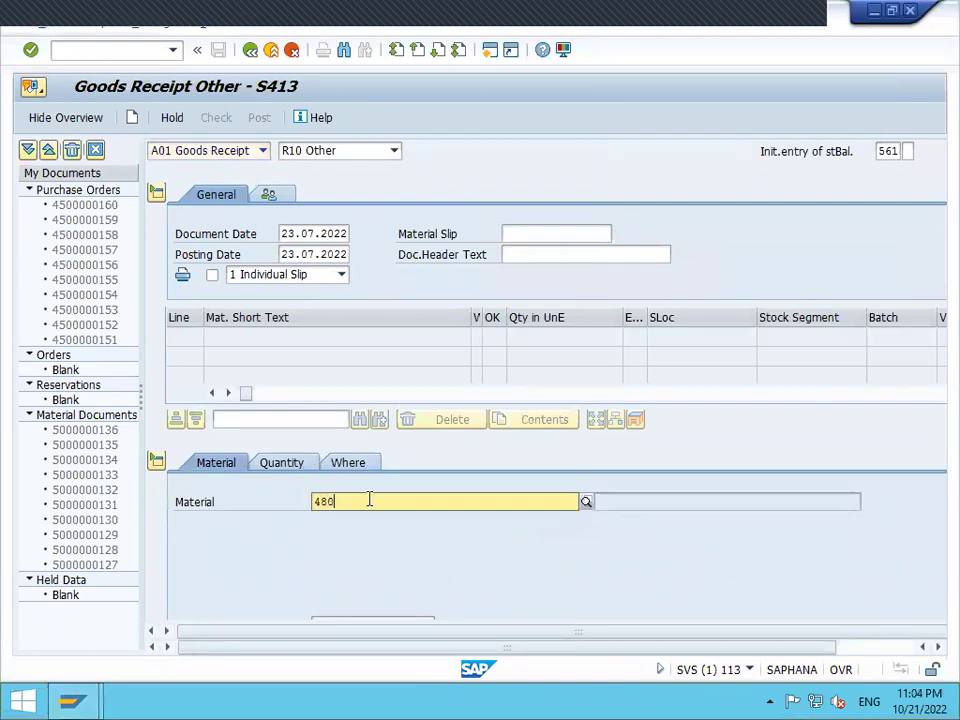
double_click(369, 499)
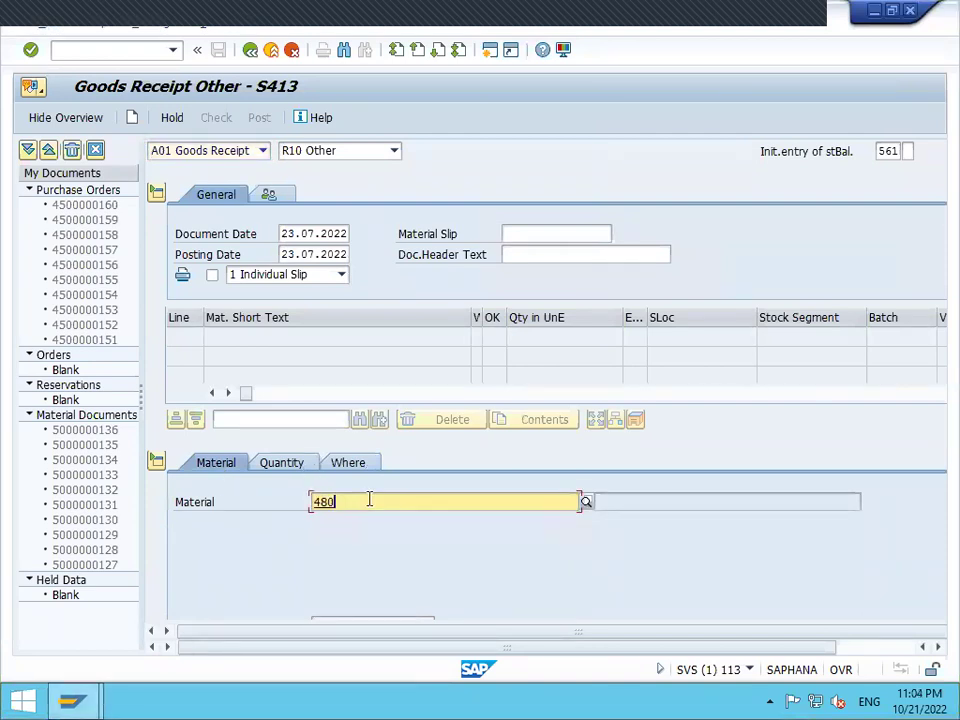
Enter quantity 1,000 with plant 0001 and storage location 0001, then attempt posting.
left_click(281, 466)
type("1.000")
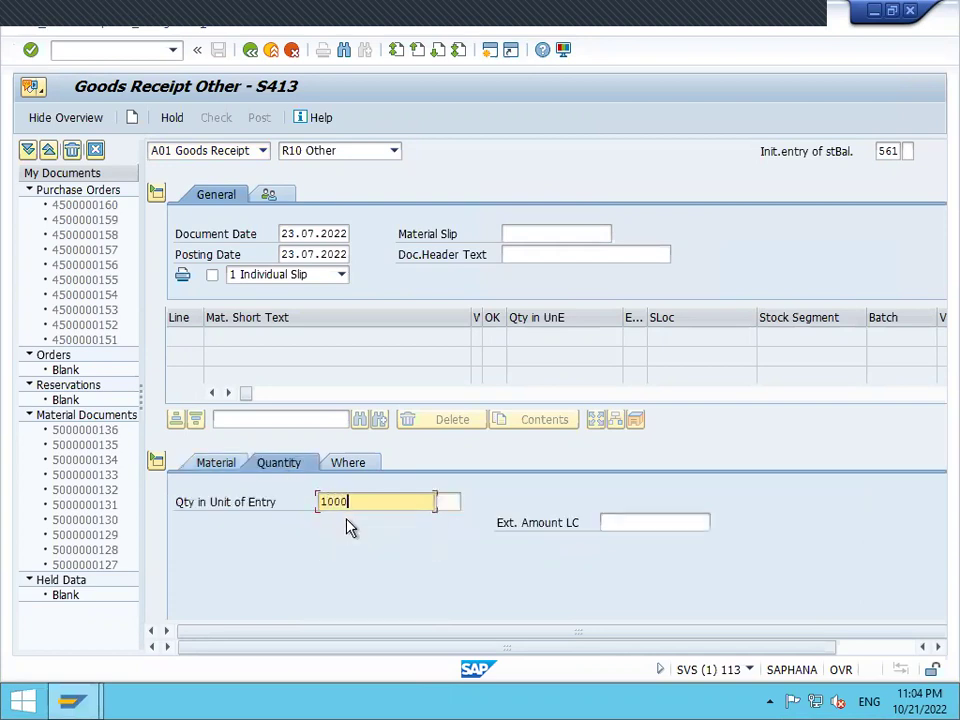
key("Return")
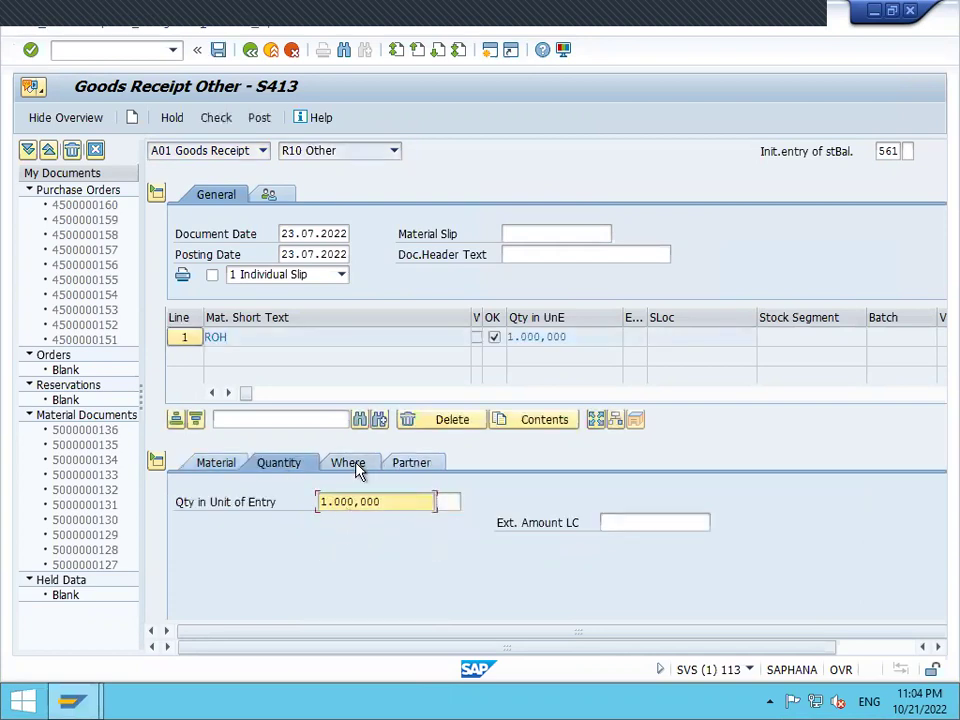
left_click(359, 471)
left_click(332, 543)
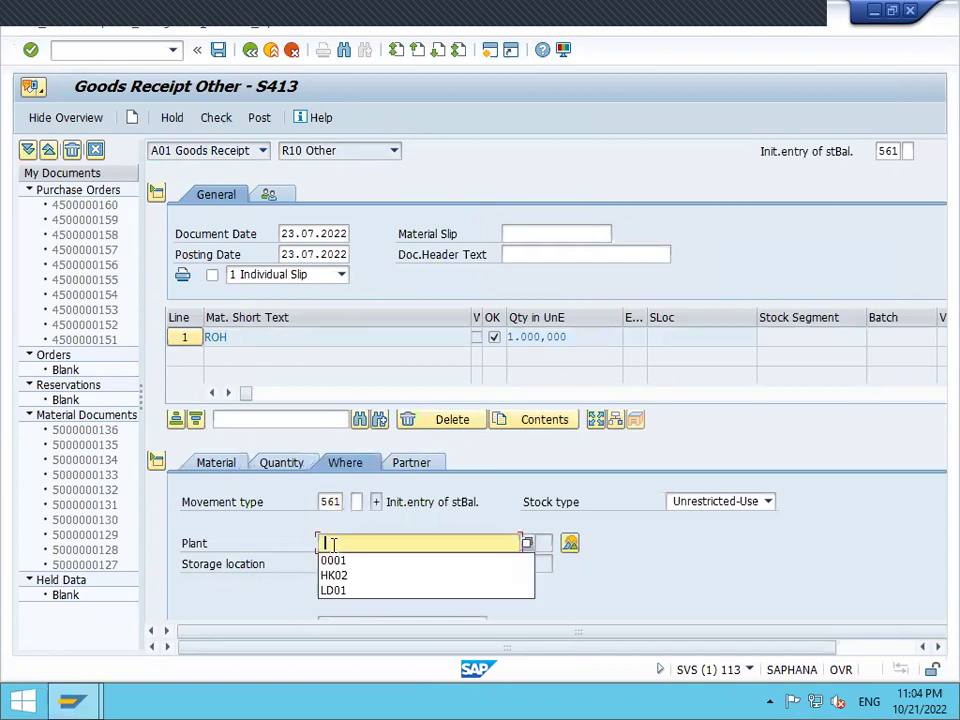
left_click(333, 560)
left_click(333, 578)
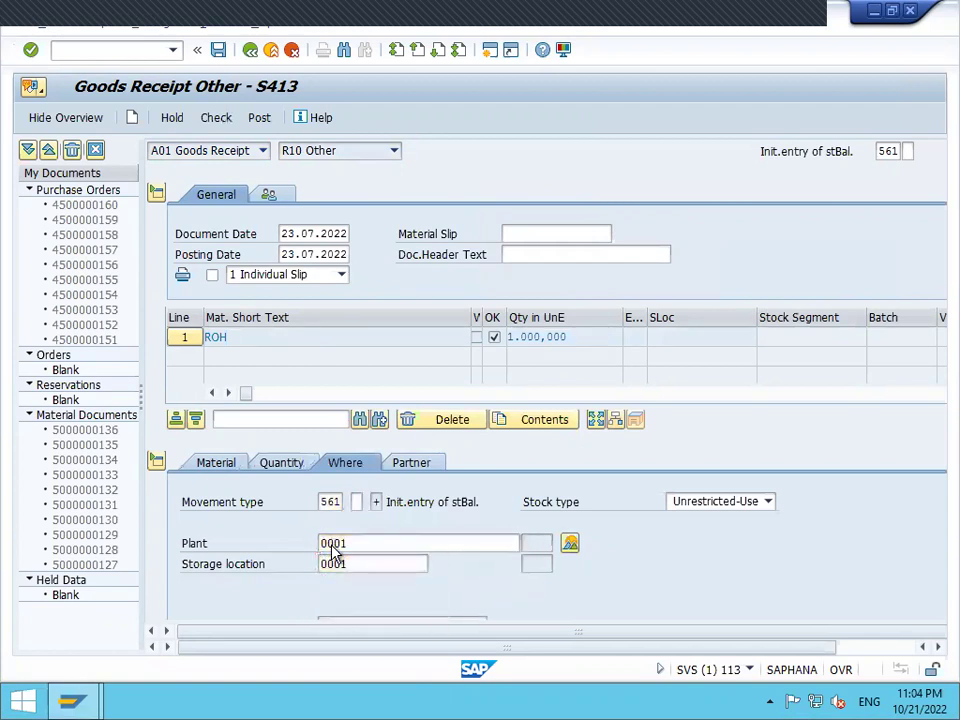
key("Return")
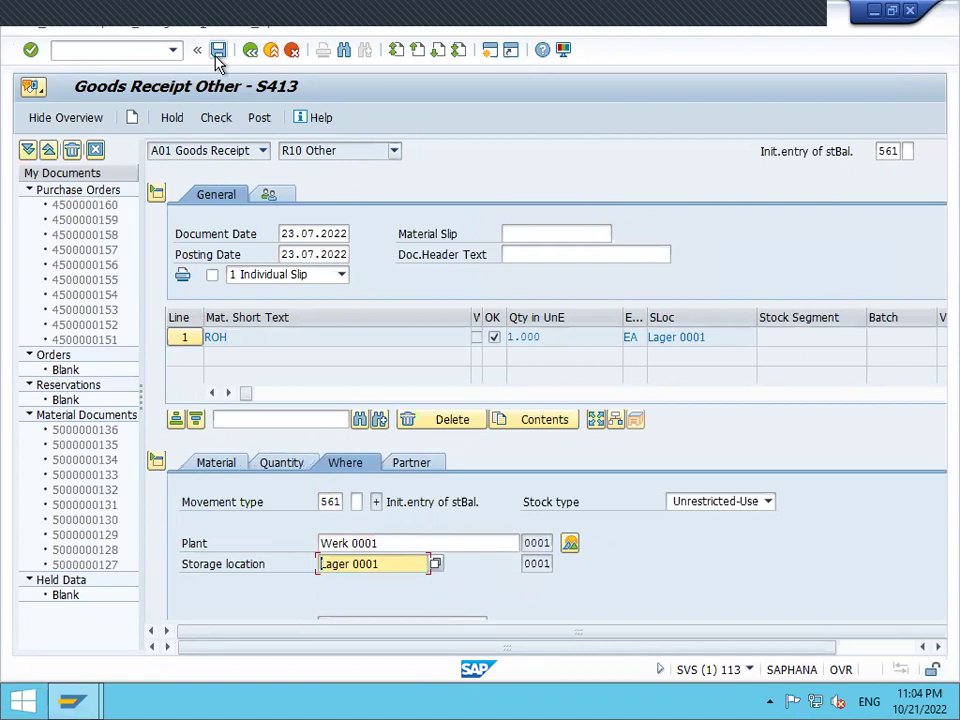
left_click(218, 50)
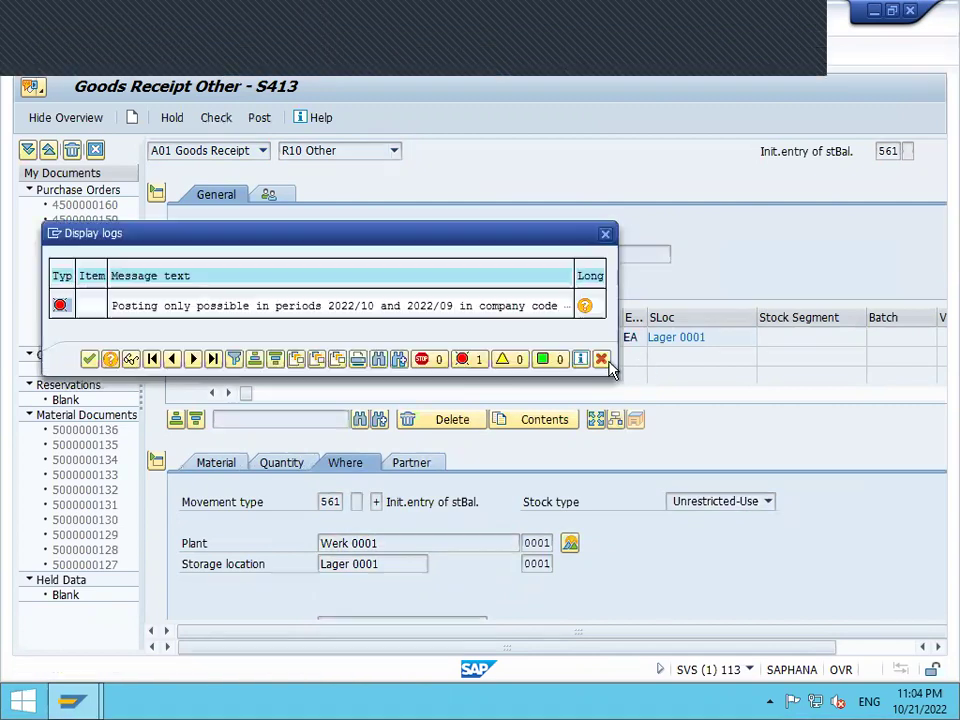
key("Return")
left_click(304, 231)
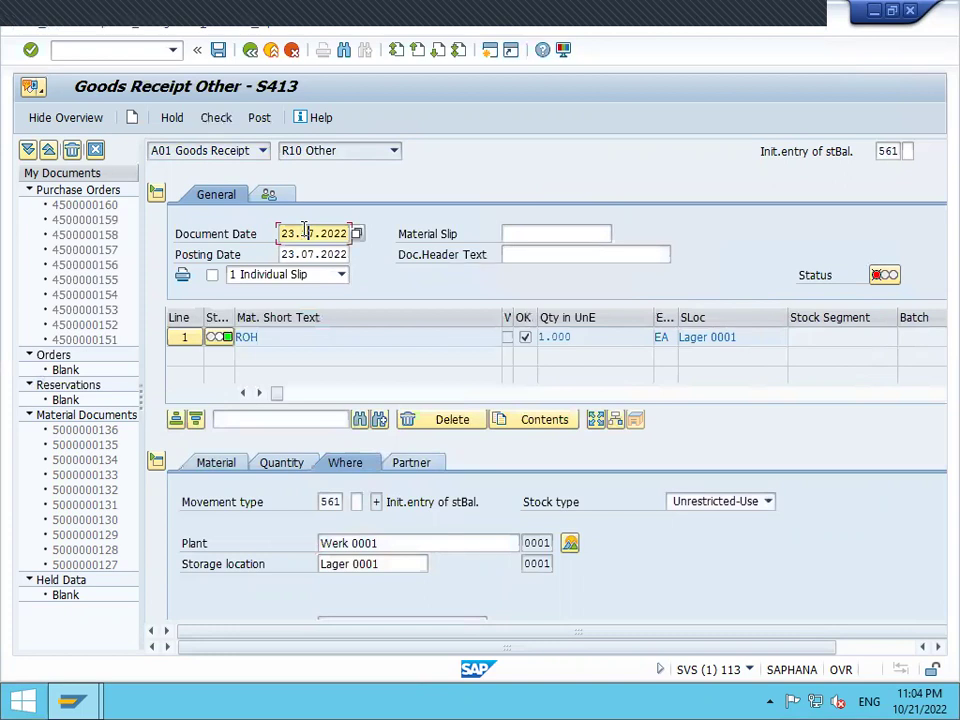
key("Down")
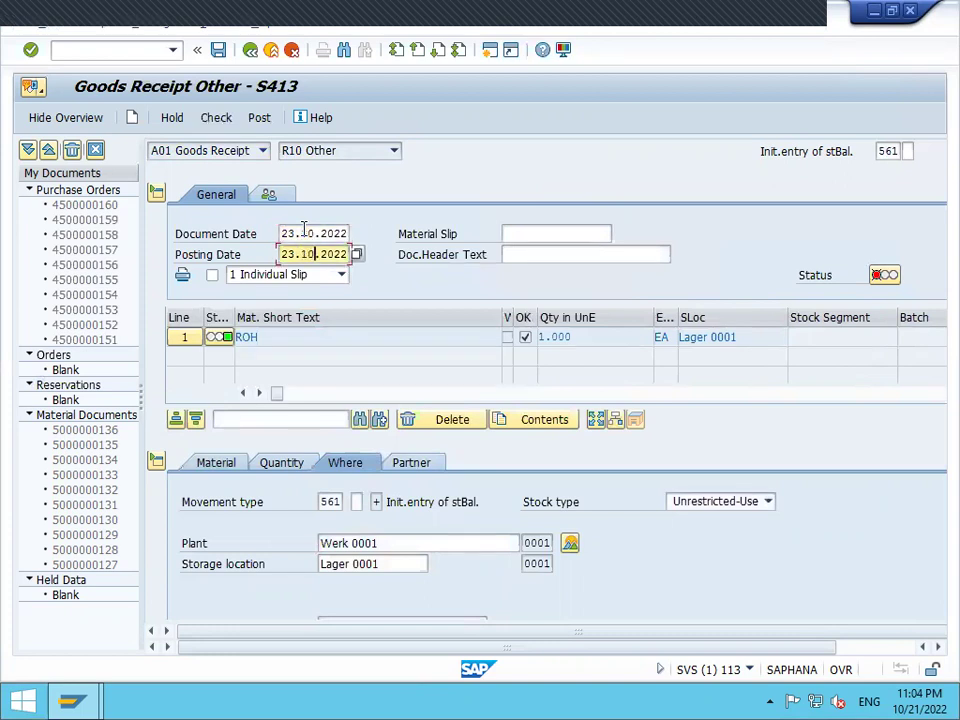
left_click(257, 119)
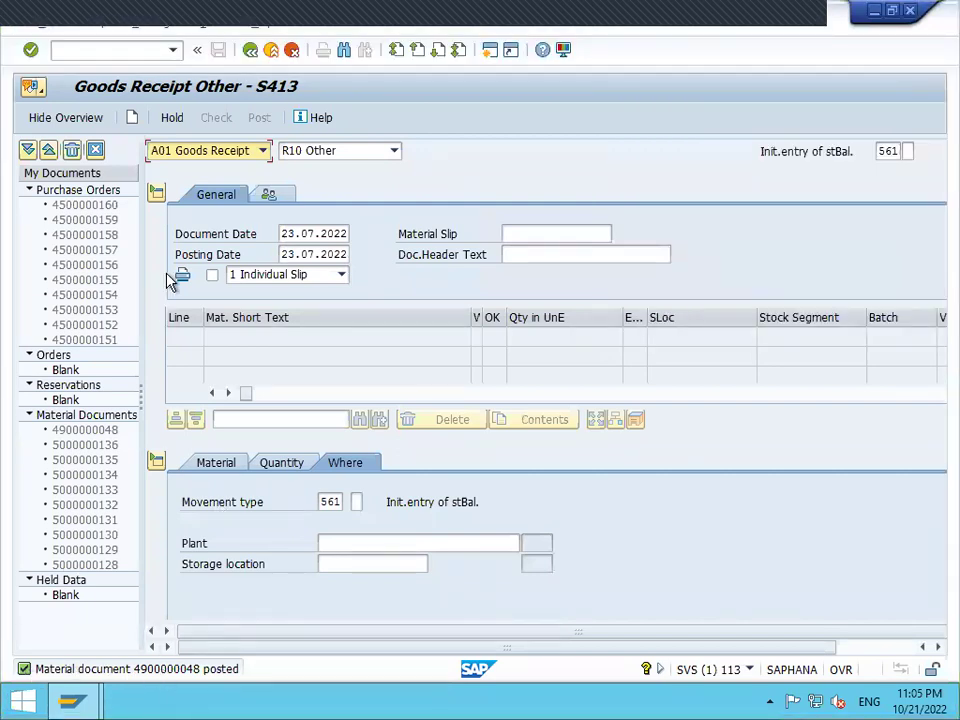
Exit MIGO without logging off and run MMBE for material 479, plant 0001, storage location 0001.
left_click(270, 50)
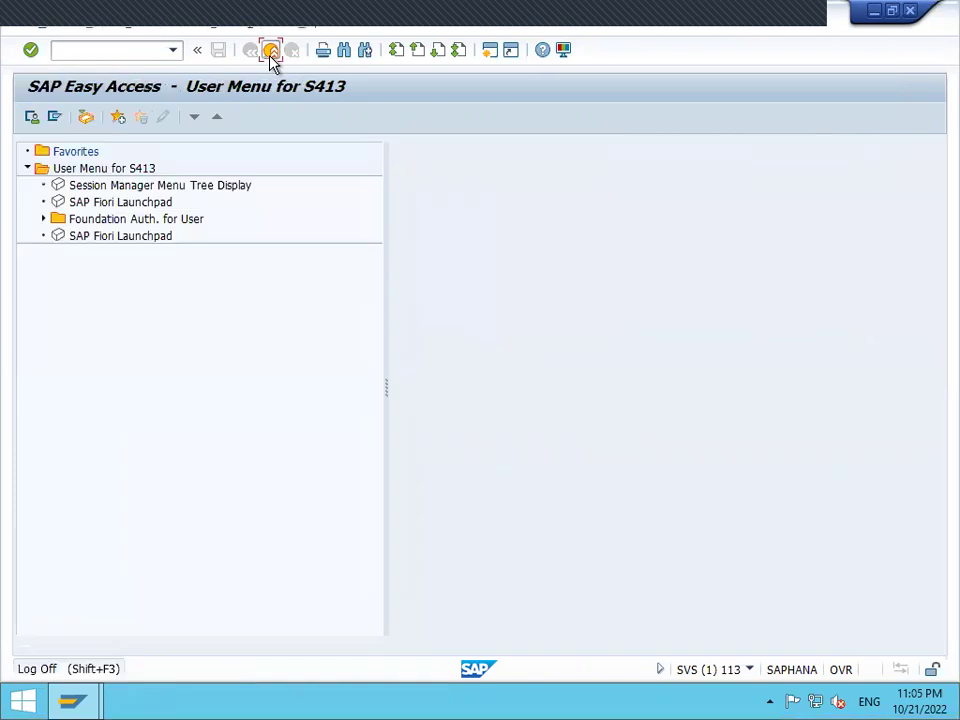
left_click(262, 346)
type("MMBE")
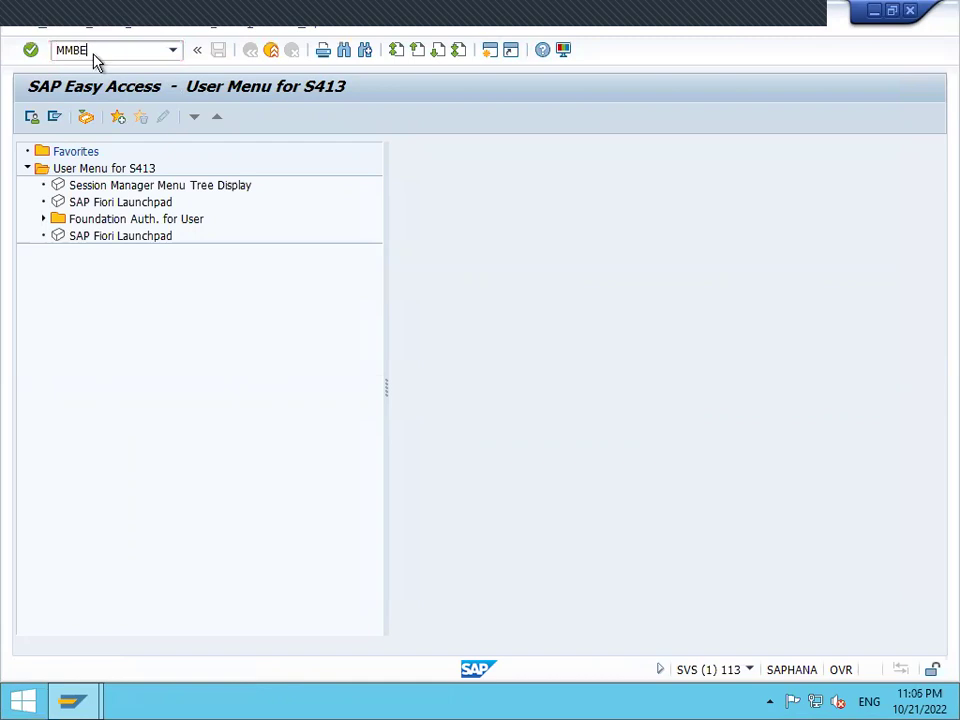
key("Return")
left_click(258, 211)
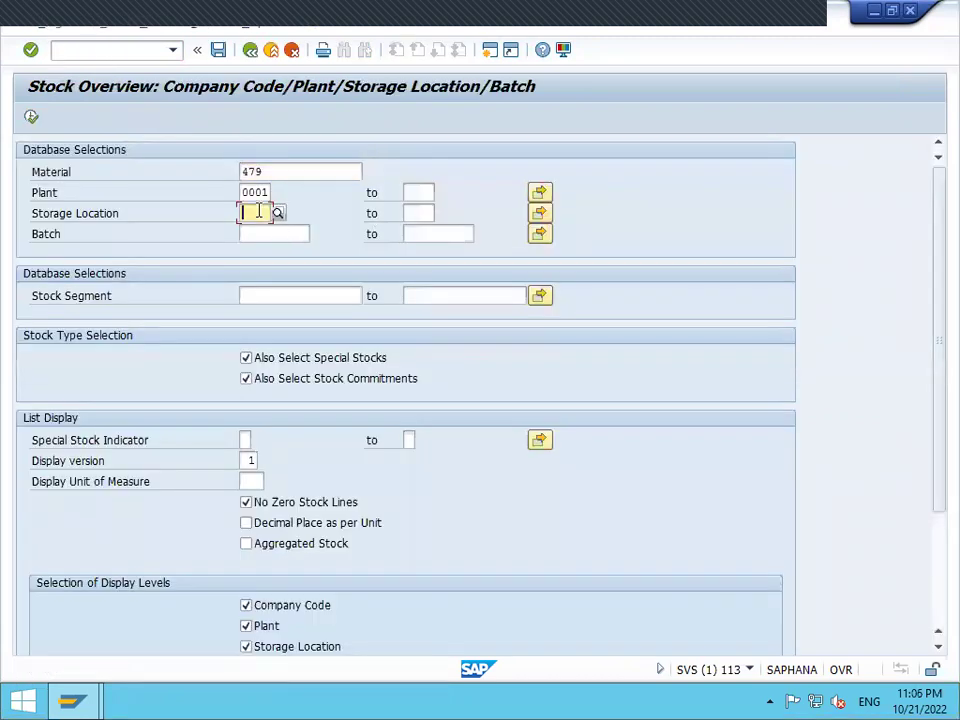
left_click(253, 229)
left_click(32, 120)
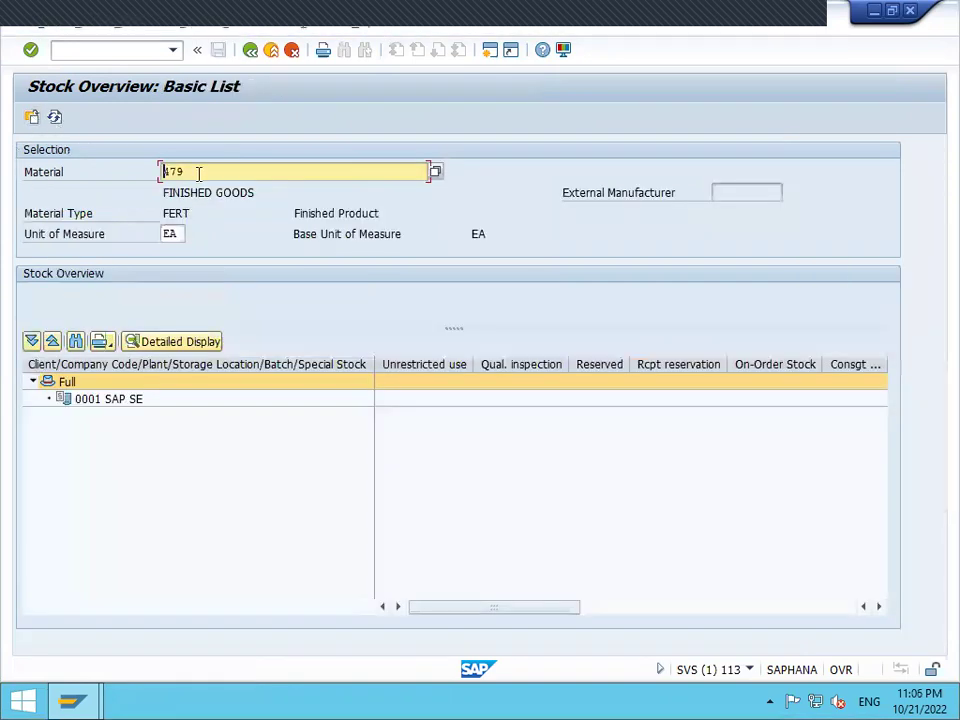
Show the stock overview for material 480, then return to the main menu.
key("BackSpace")
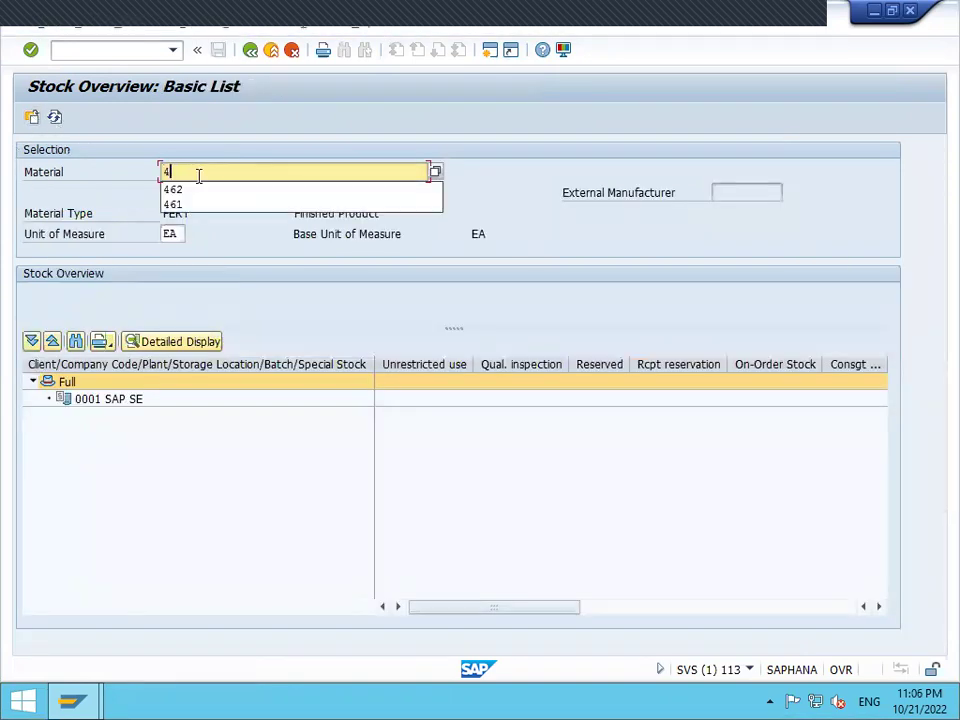
type("80")
left_click(31, 117)
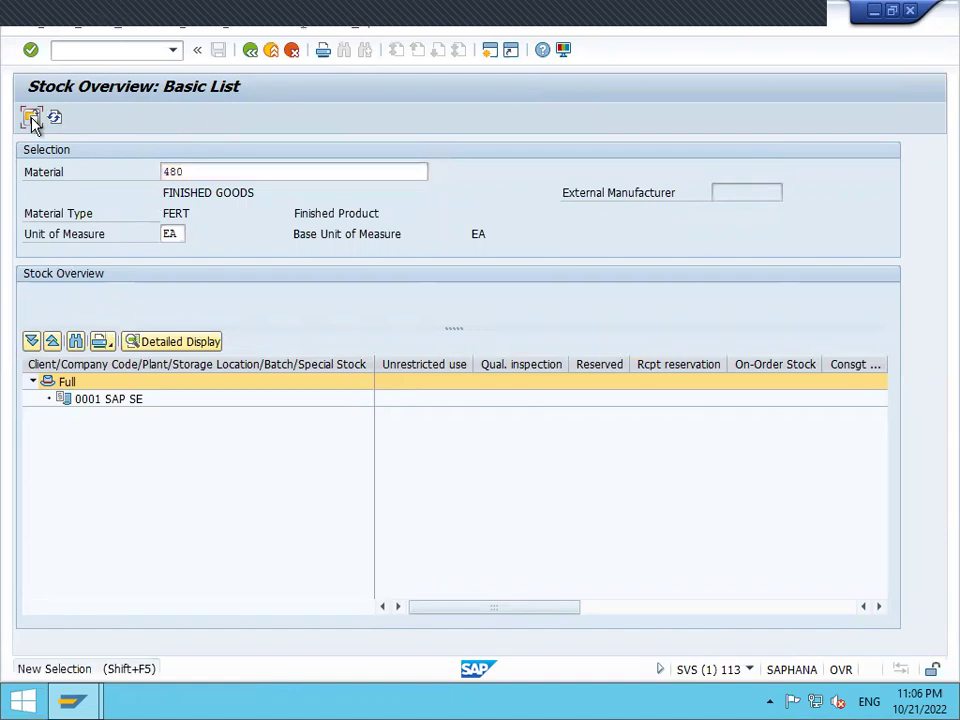
left_click(278, 59)
type("MD02")
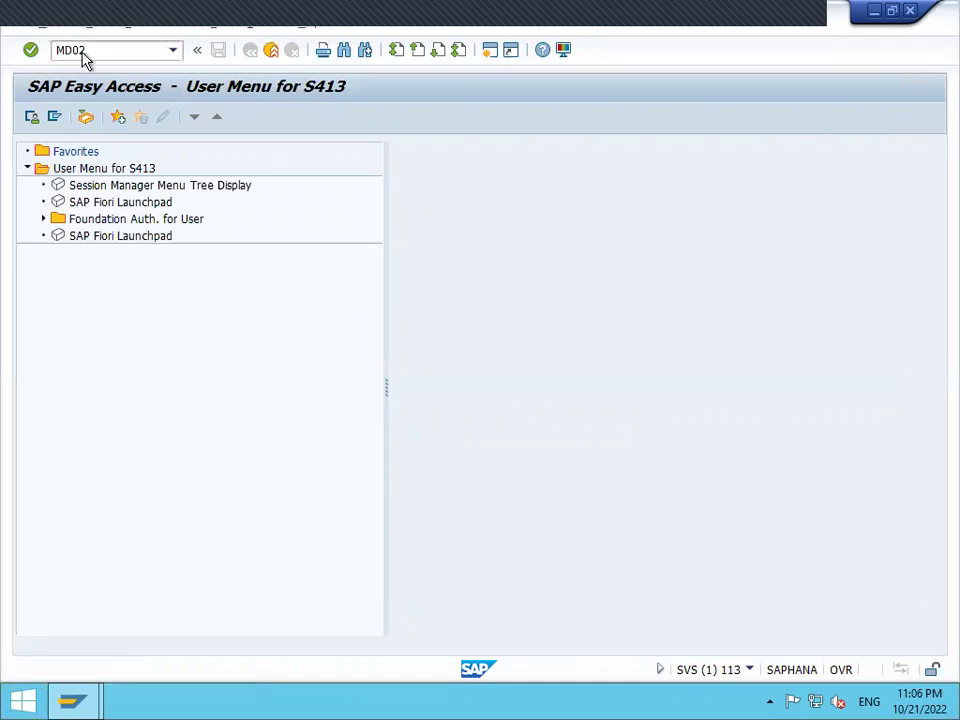
Back out to the main menu with /n and start MD61 for planned independent requirements.
key("Return")
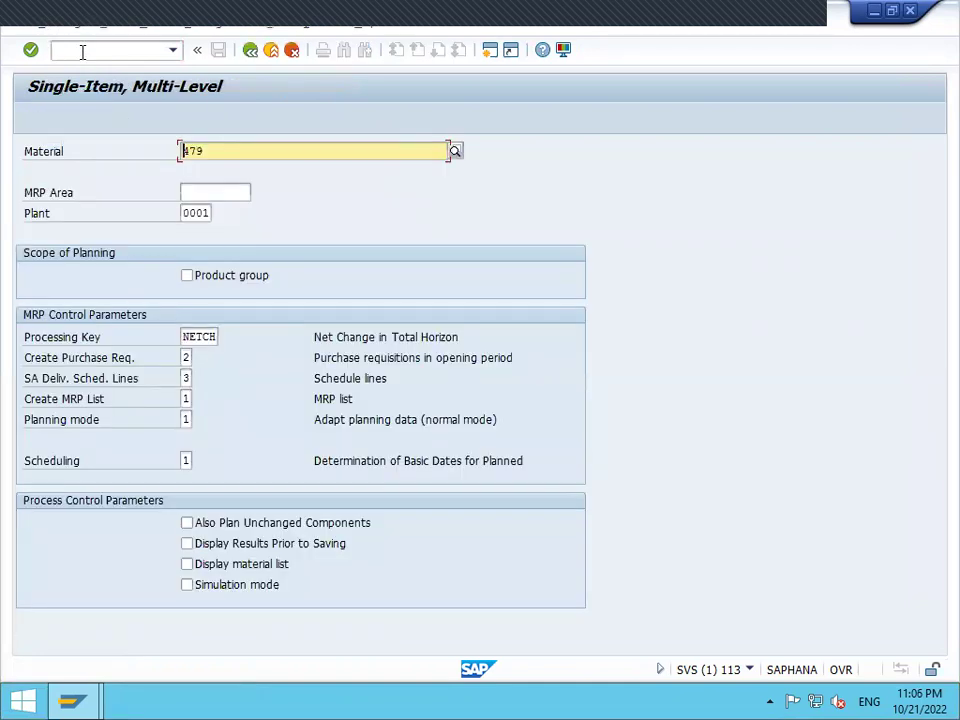
left_click(82, 52)
type("/n")
key("Return")
type("MD")
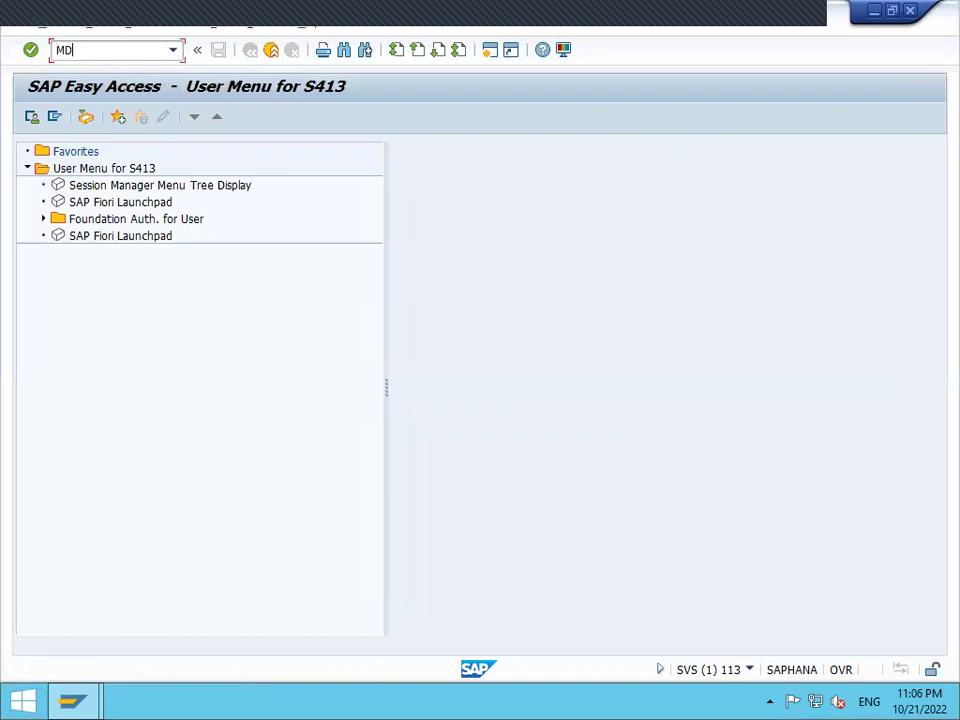
type("61")
key("Return")
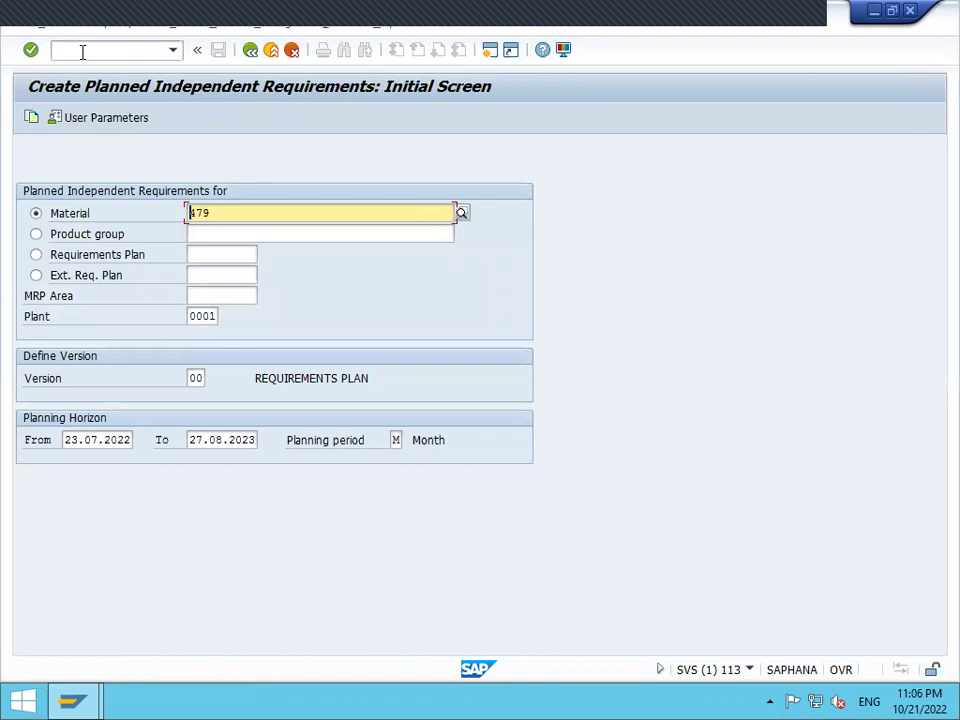
Enter requirements for material 479: 50 in July, 60 in August, 70 in September 2022.
key("Return")
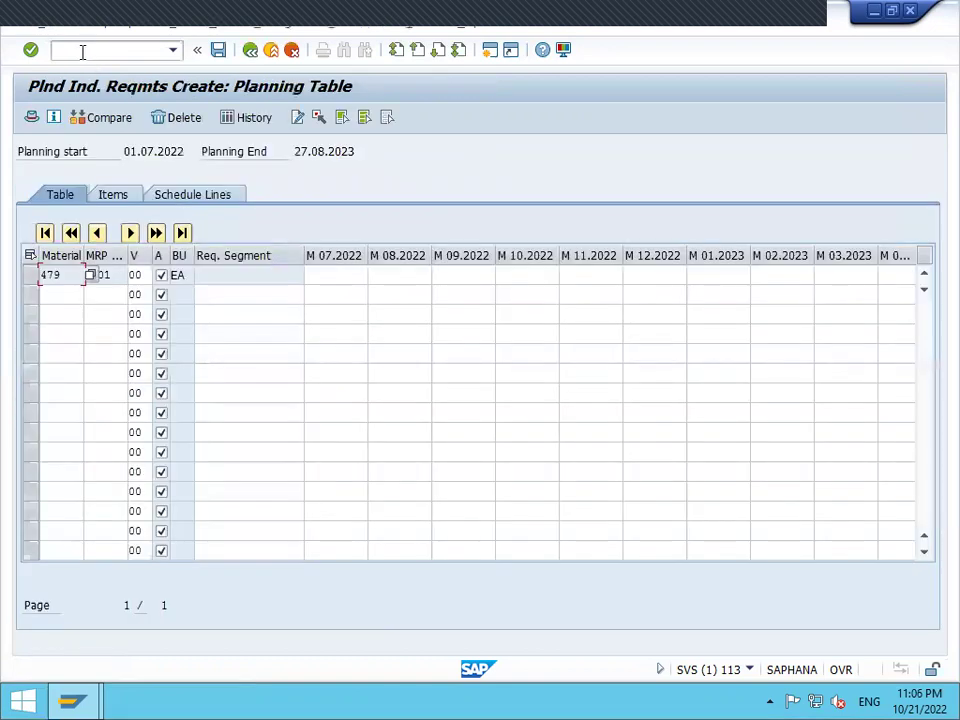
left_click(340, 270)
type("50")
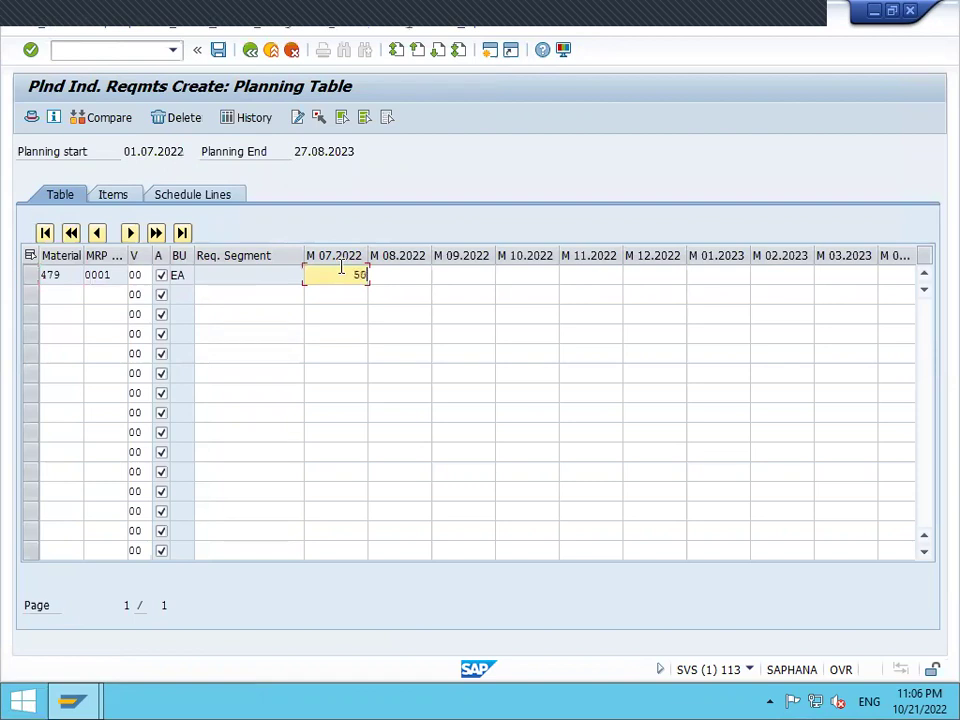
key("Return")
left_click(412, 275)
type("60")
key("Return")
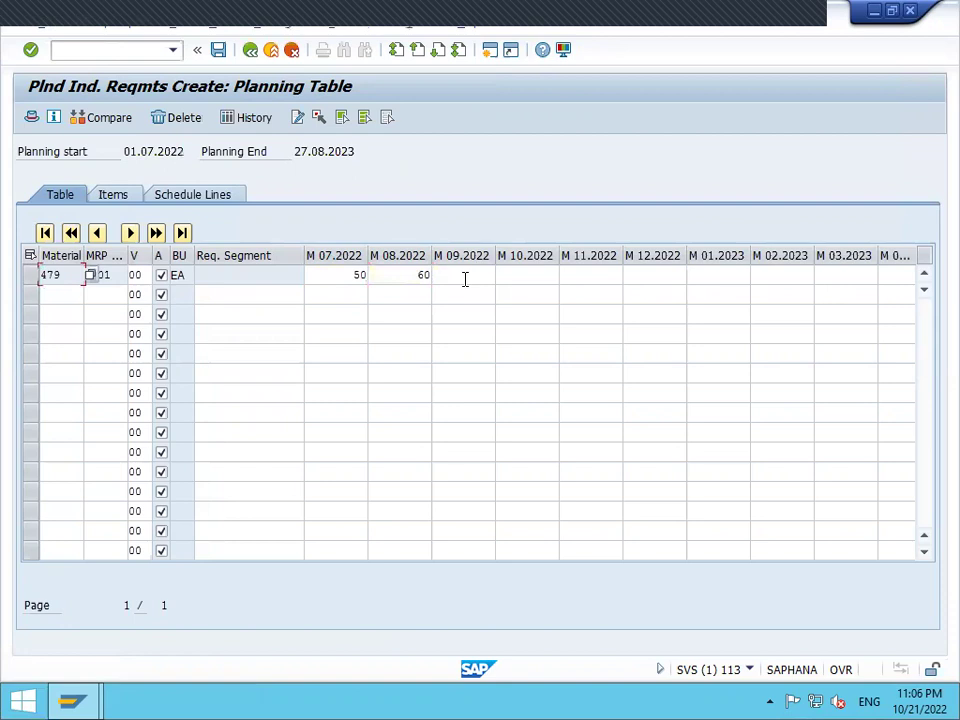
left_click(465, 279)
type("70")
key("Return")
Enter 80 for October and 50 for November 2022, save, then launch MD02.
left_click(527, 275)
type("0")
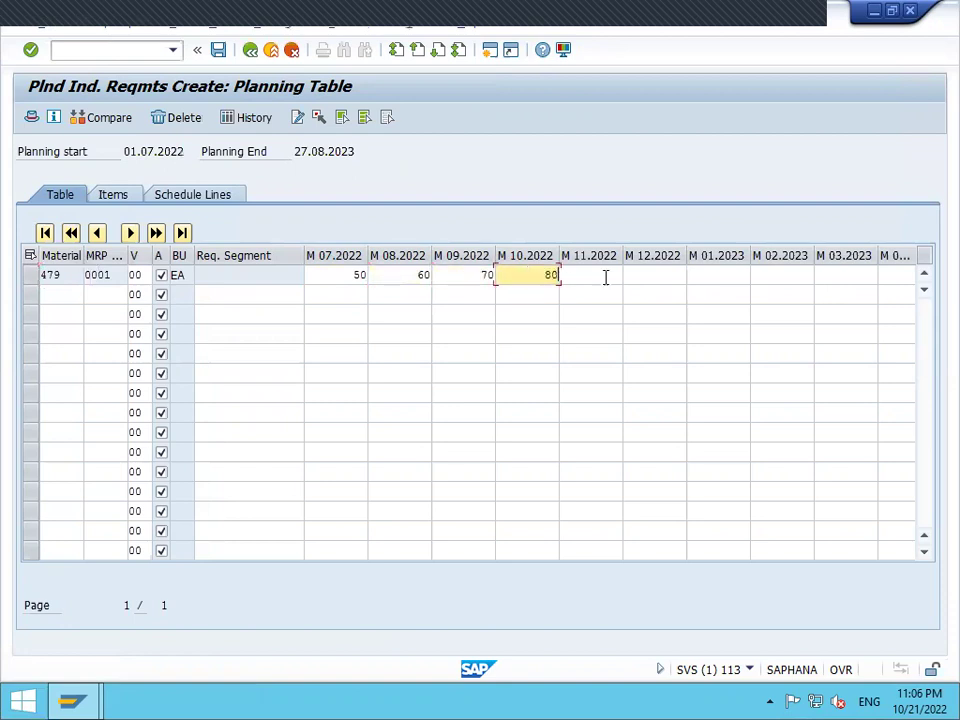
key("Return")
left_click(606, 276)
type("50")
key("Return")
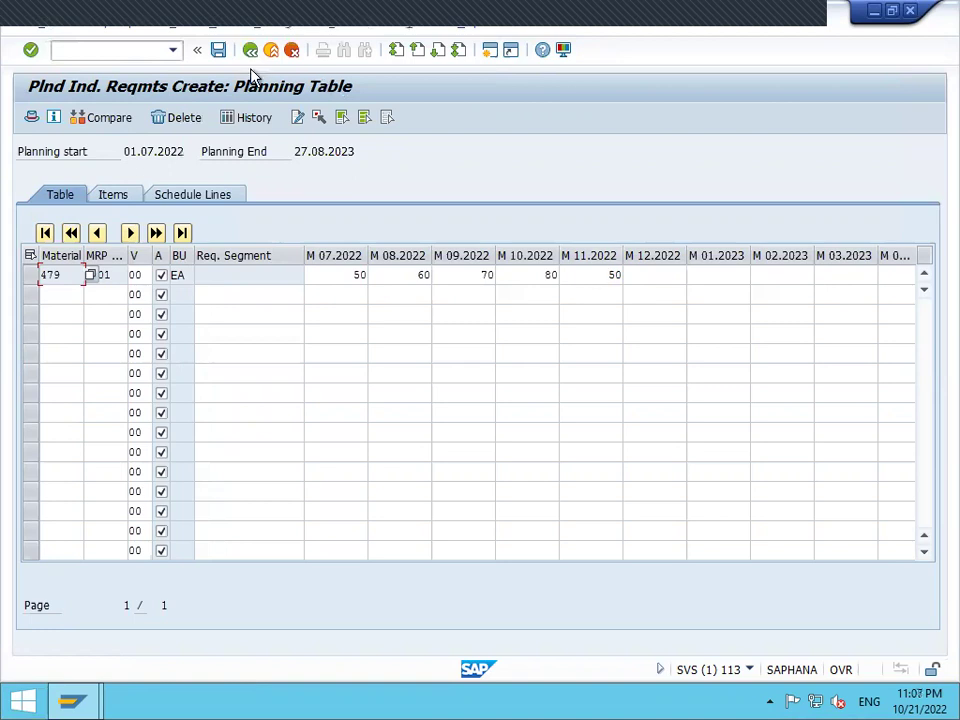
left_click(222, 54)
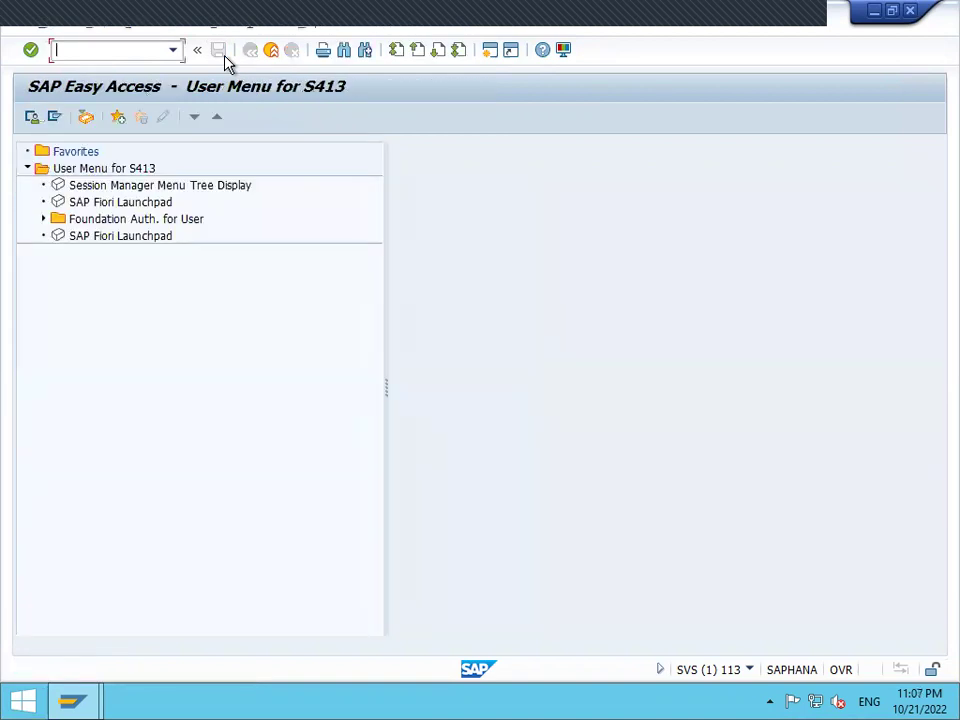
type("MD02")
key("Return")
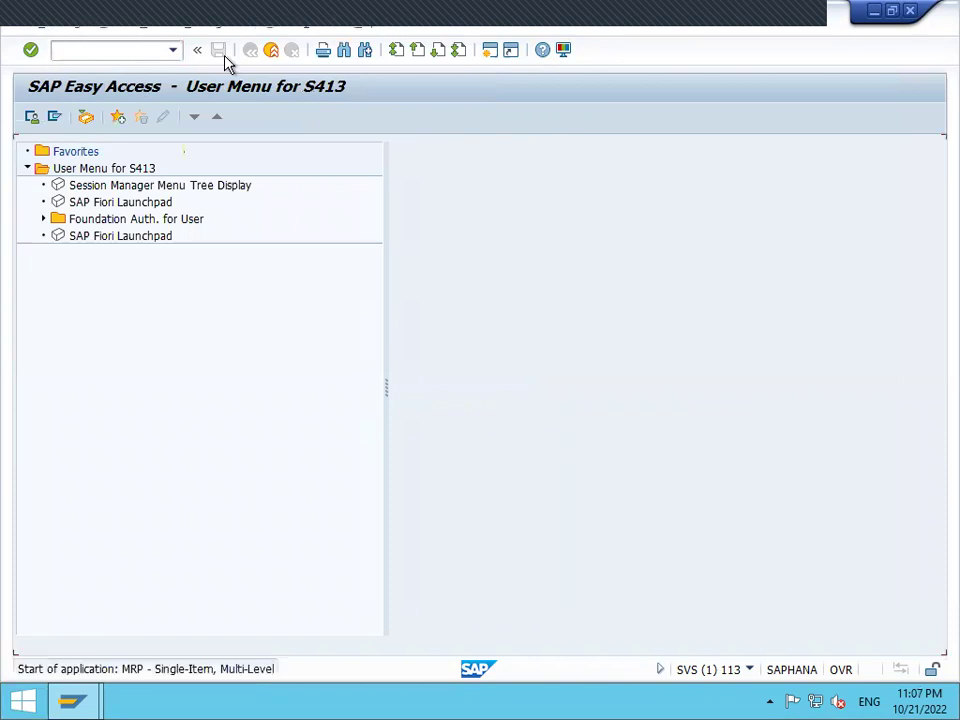
Open a new Notepad note via Win+R and type 479 on the first line.
key("super+r")
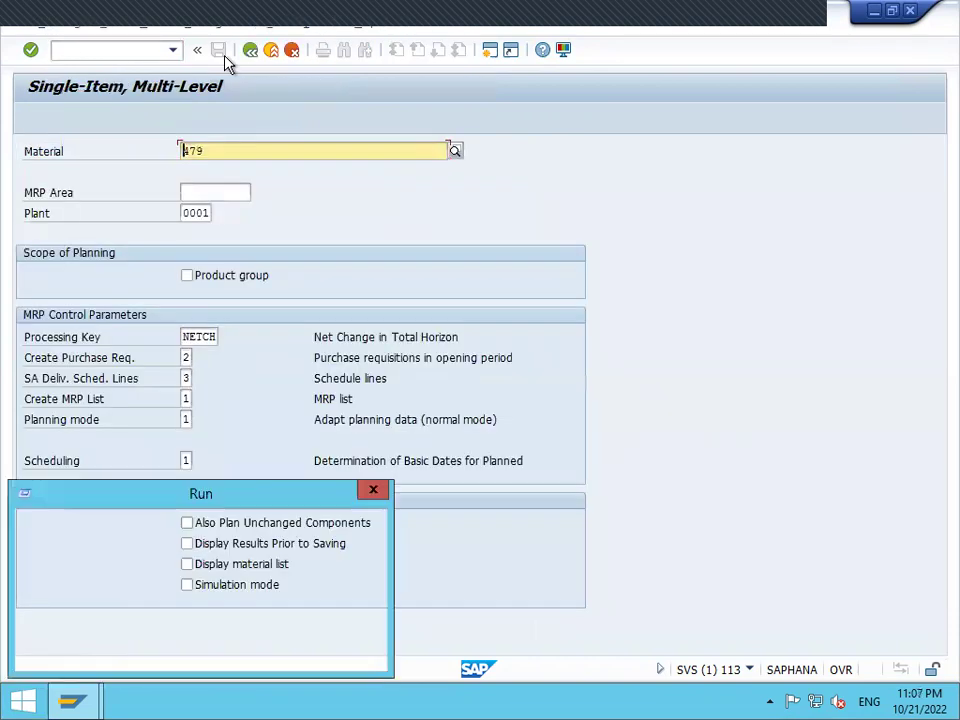
key("Return")
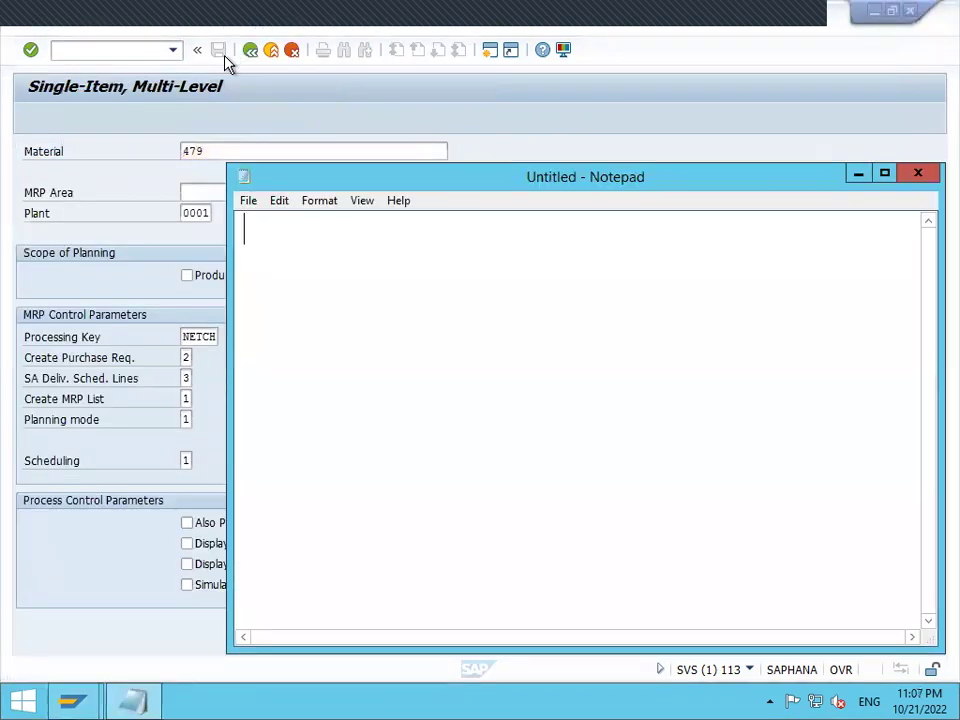
type("79")
key("BackSpace")
key("BackSpace")
type("479")
key("Return")
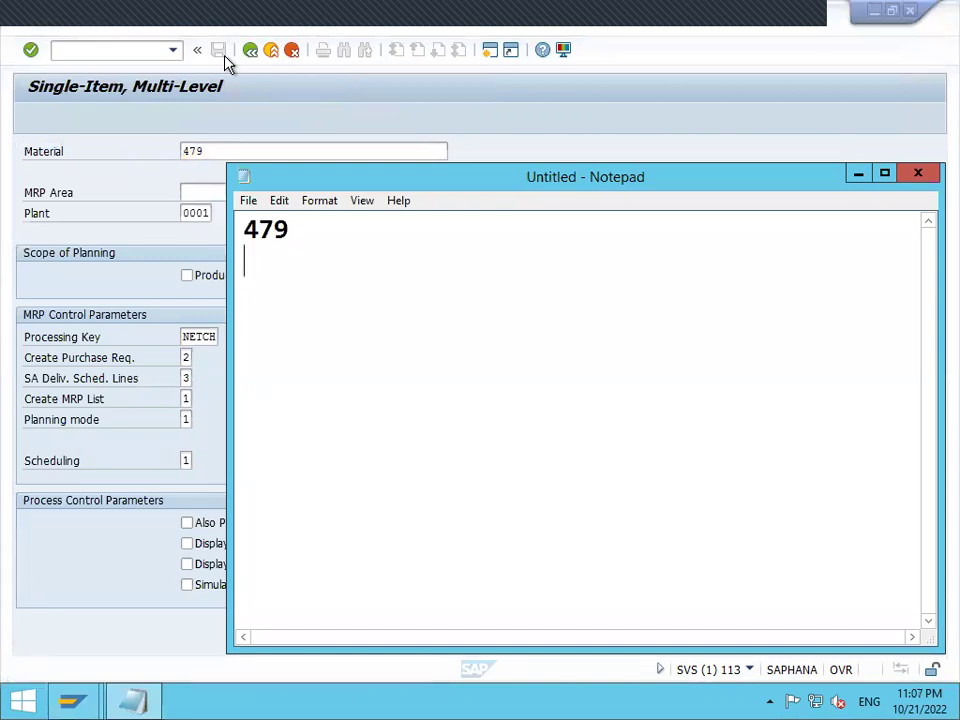
Add '480 ROH' on line two and complete line one as '479 FINISHED GOODS'.
type("78")
key("BackSpace")
key("BackSpace")
type("48")
key("BackSpace")
type("0 ")
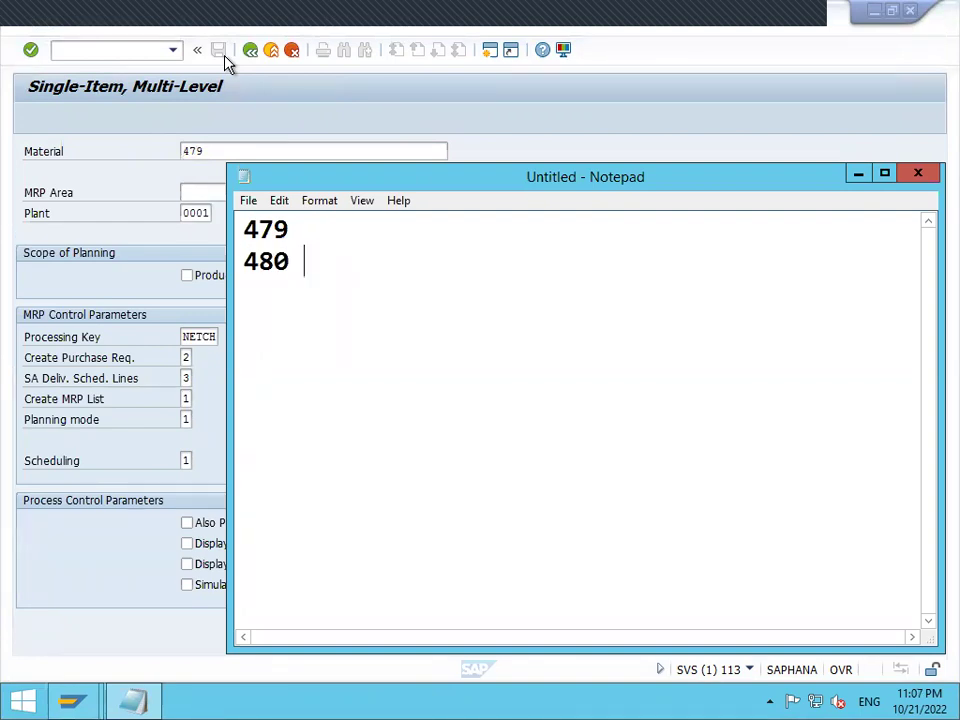
type("ROH")
key("Up")
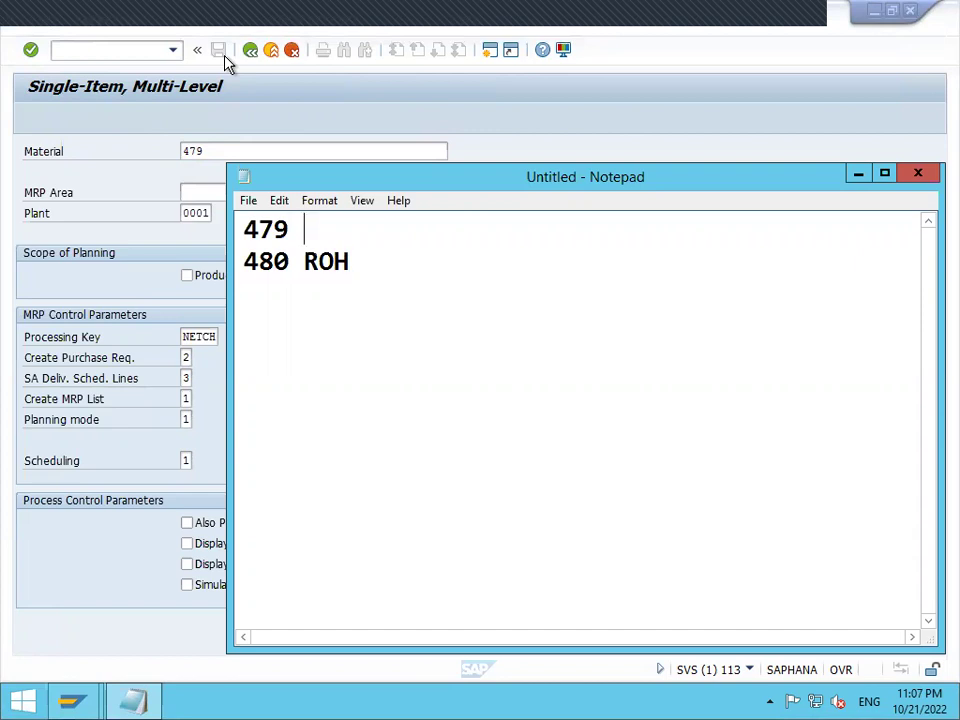
type("FIN")
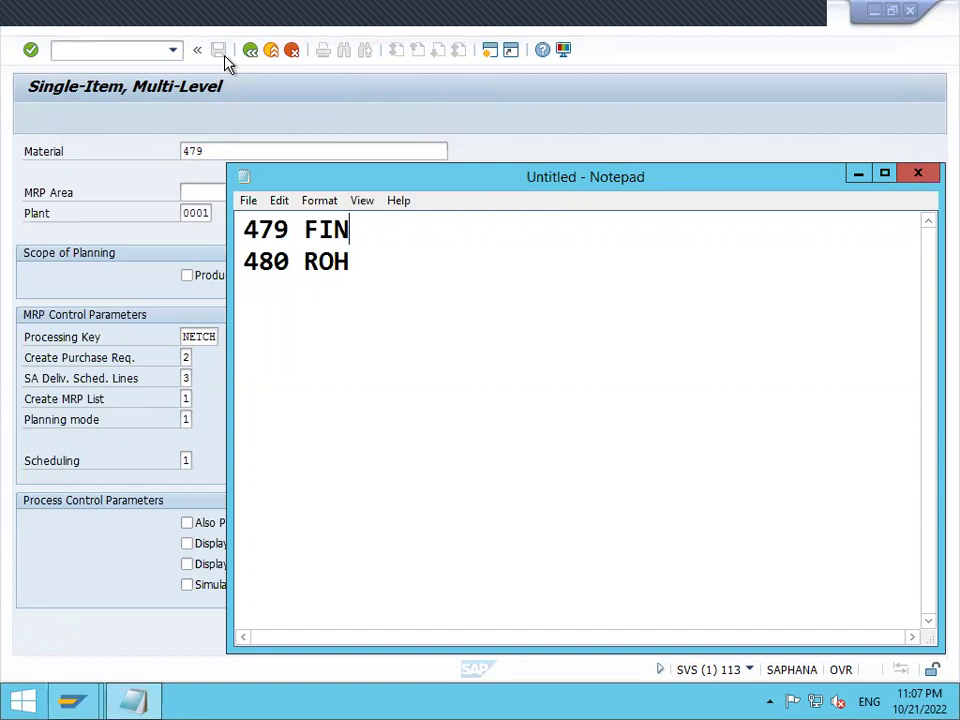
type("ISHED GOODS")
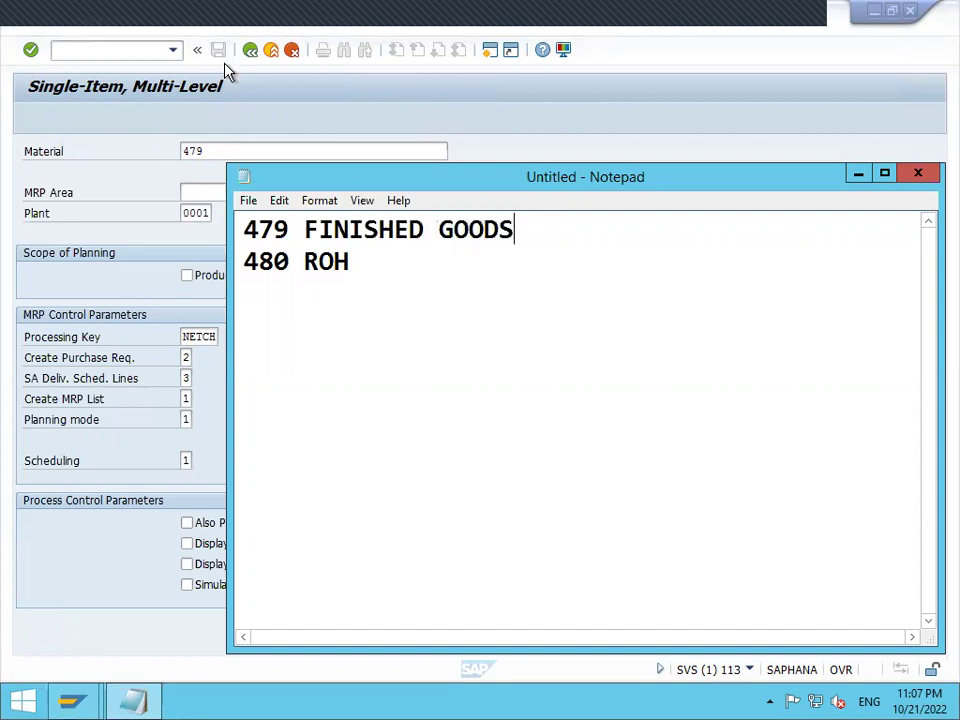
left_click(196, 172)
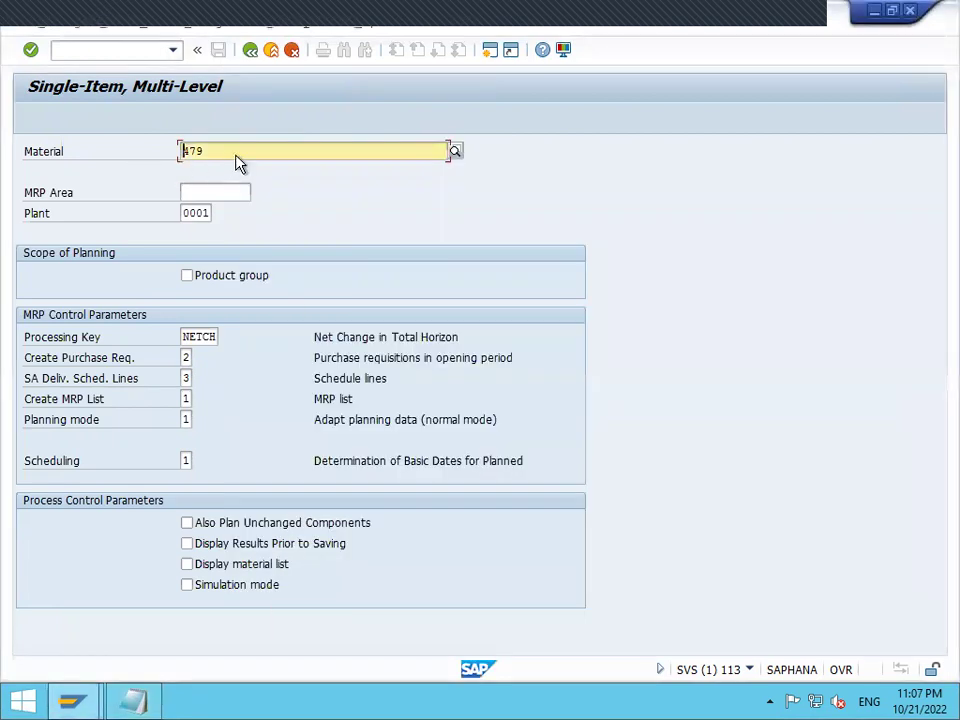
Run MRP for material 479 in plant 0001, then glance at the Notepad list.
left_click(236, 154)
key("Return")
key("Return")
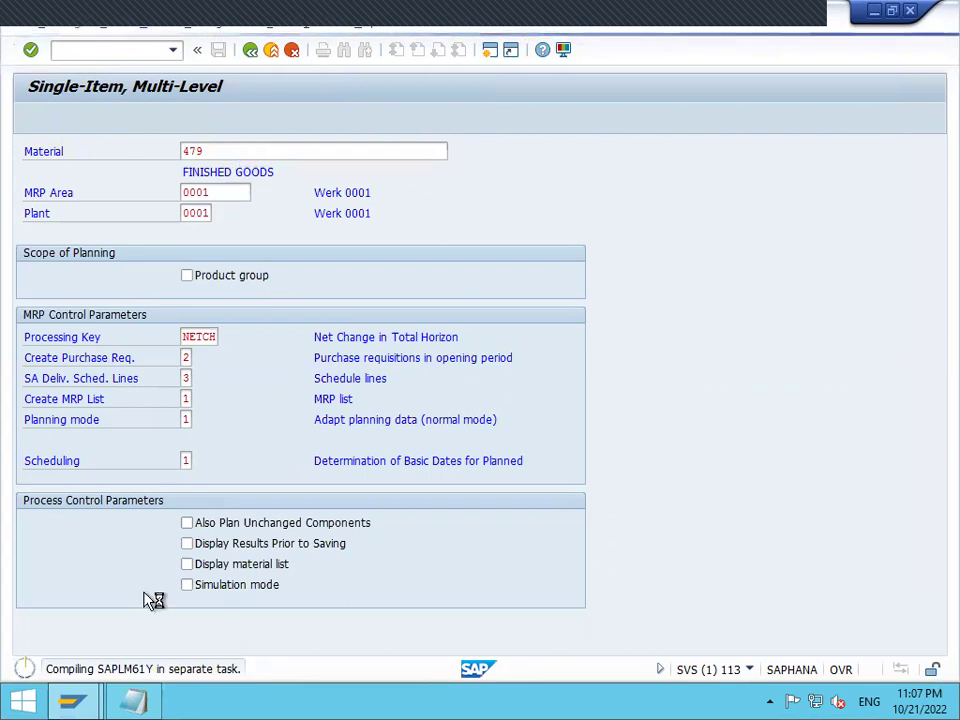
left_click(148, 704)
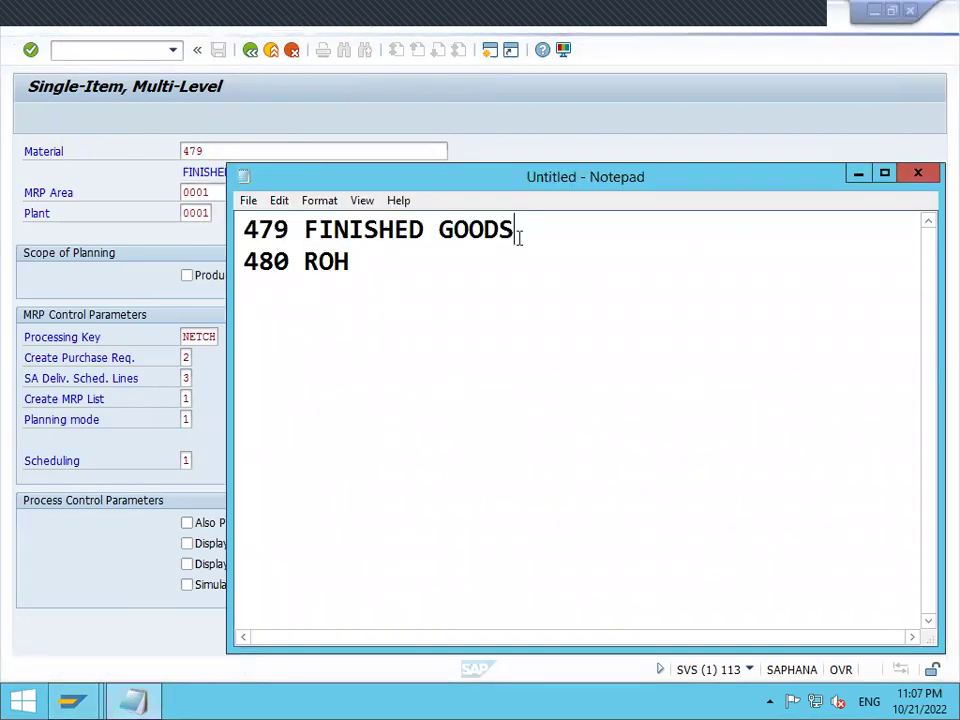
left_click_drag(522, 233, 247, 230)
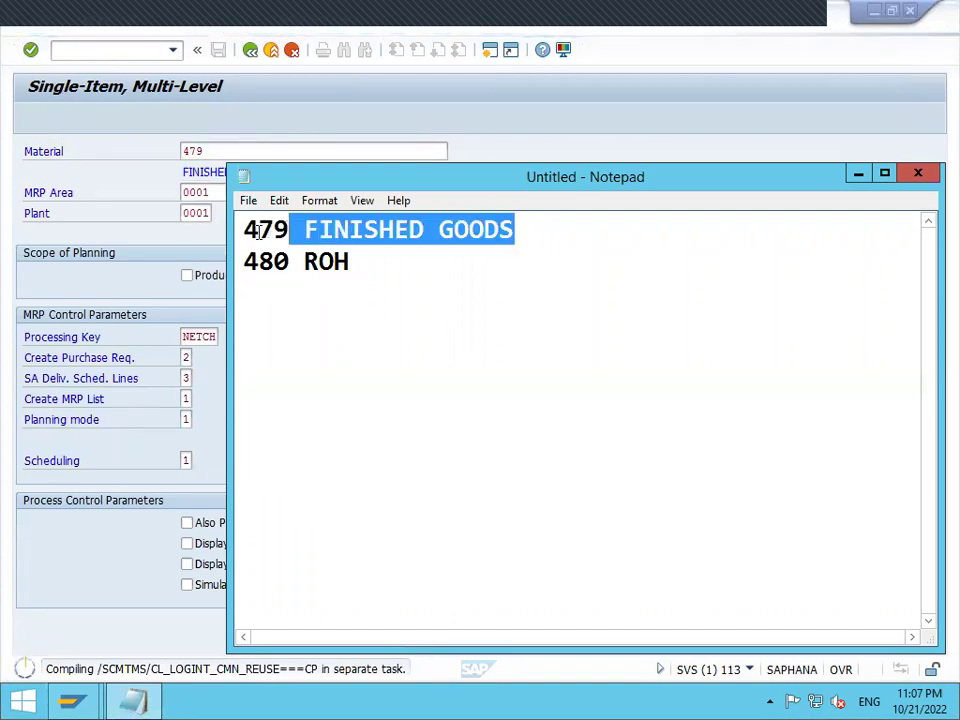
left_click(138, 702)
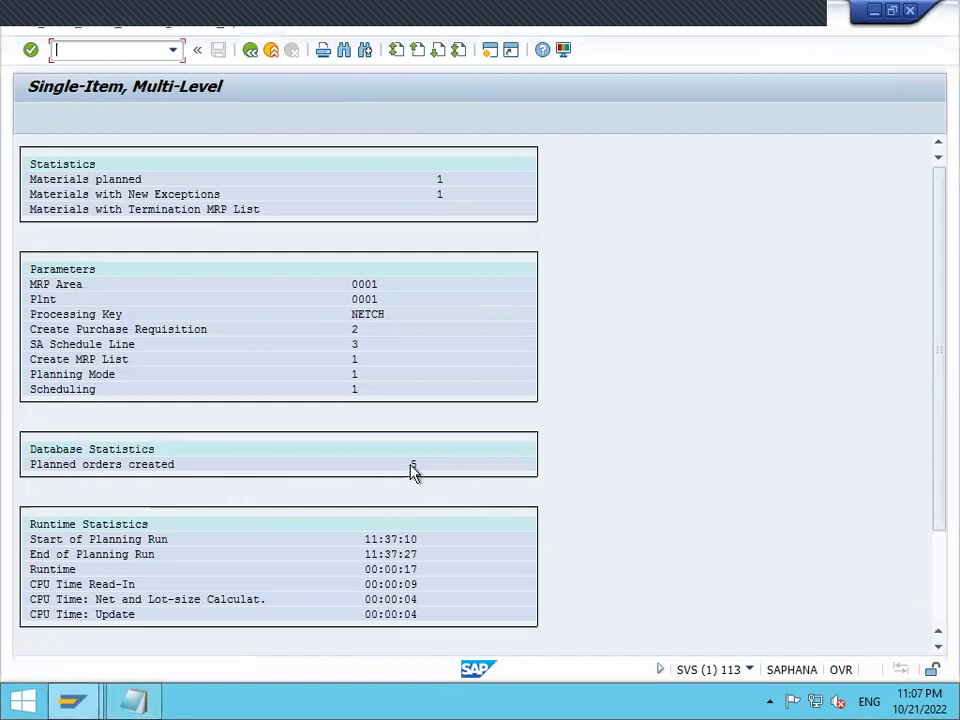
left_click(271, 51)
type("MD0")
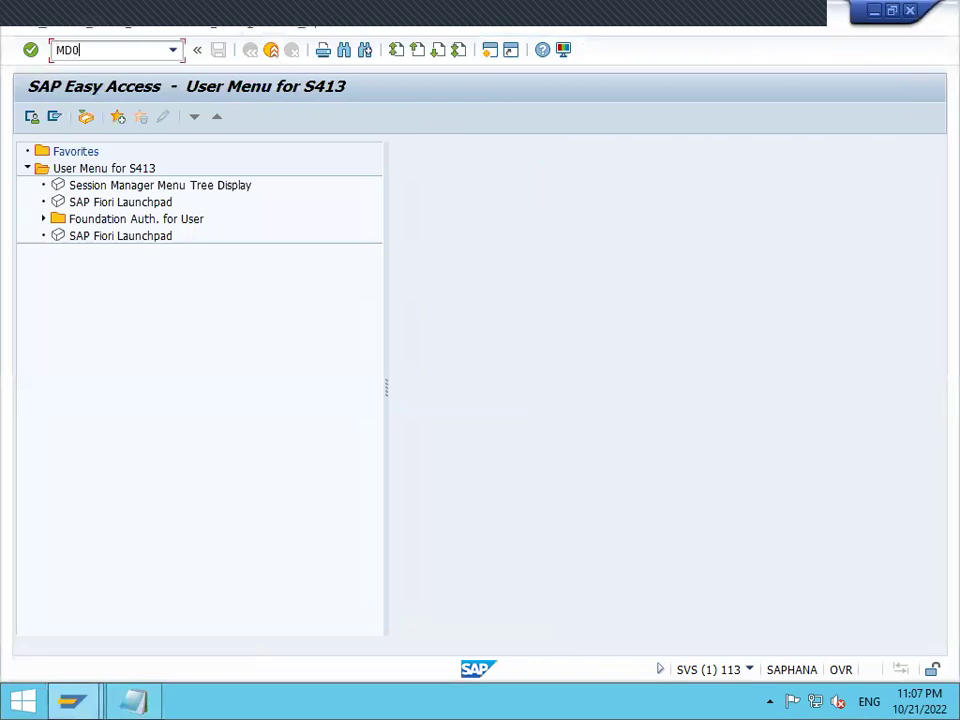
type("4")
key("Return")
key("Return")
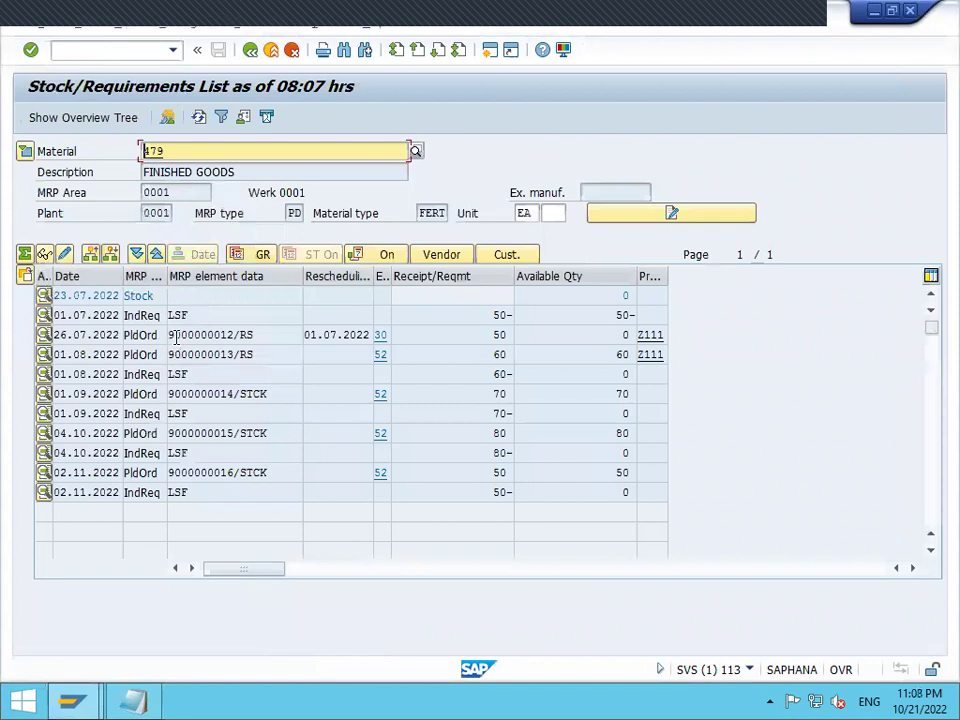
left_click(171, 335)
left_click(233, 334, "shift")
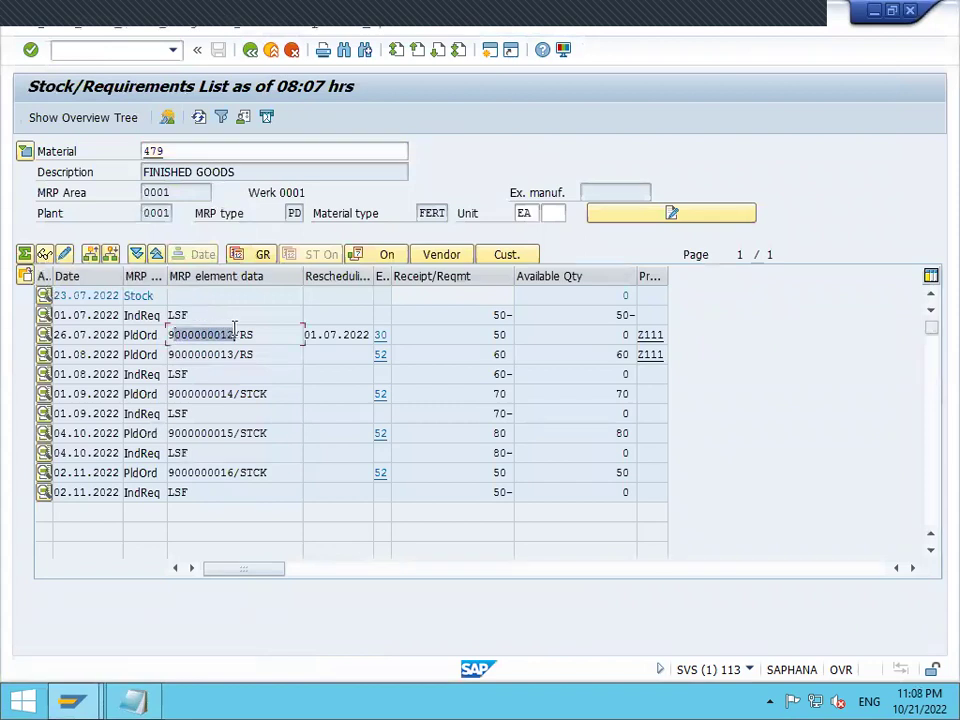
key("Home")
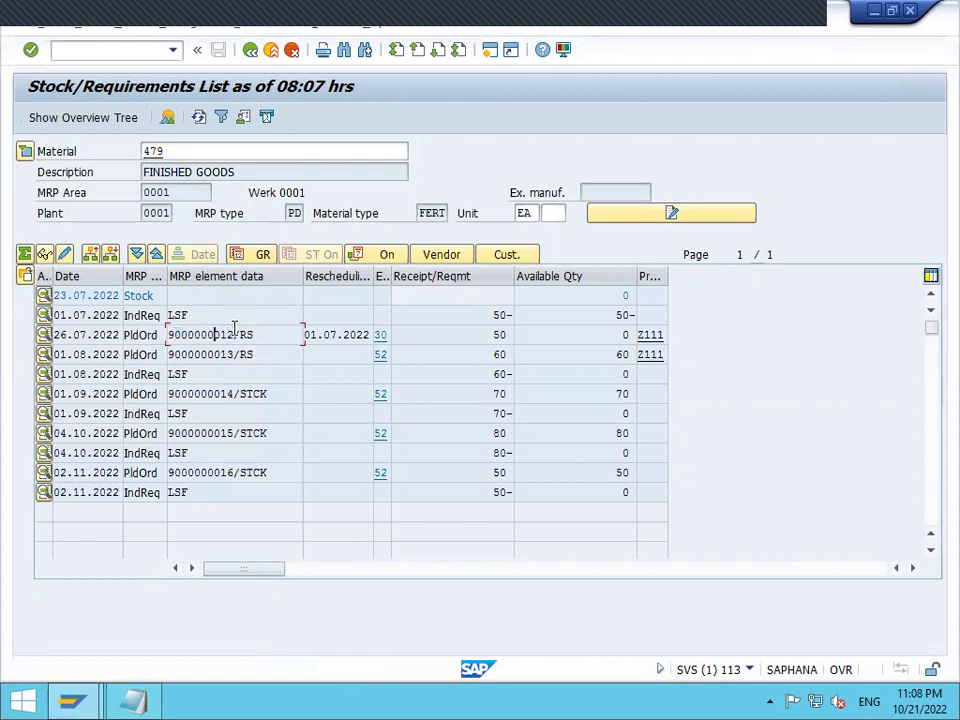
key("shift+Right")
key("shift+Right")
key("shift+Right")
key("shift+Right")
key("shift+Right")
key("shift+Right")
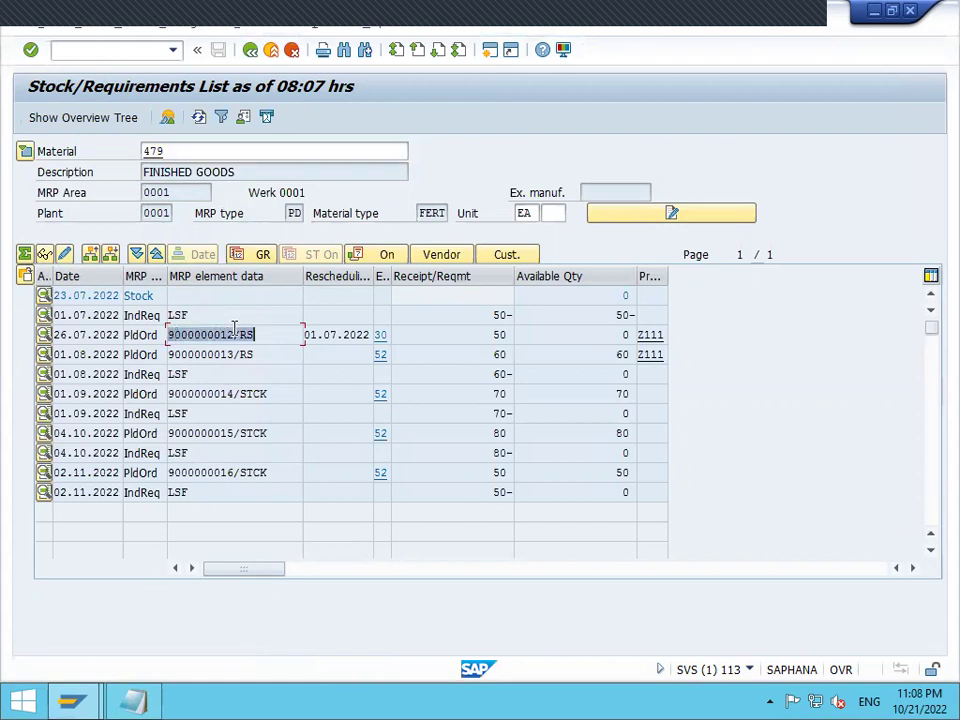
key("shift+Left")
key("shift+Left")
key("shift+Left")
key("ctrl+c")
left_click(233, 334)
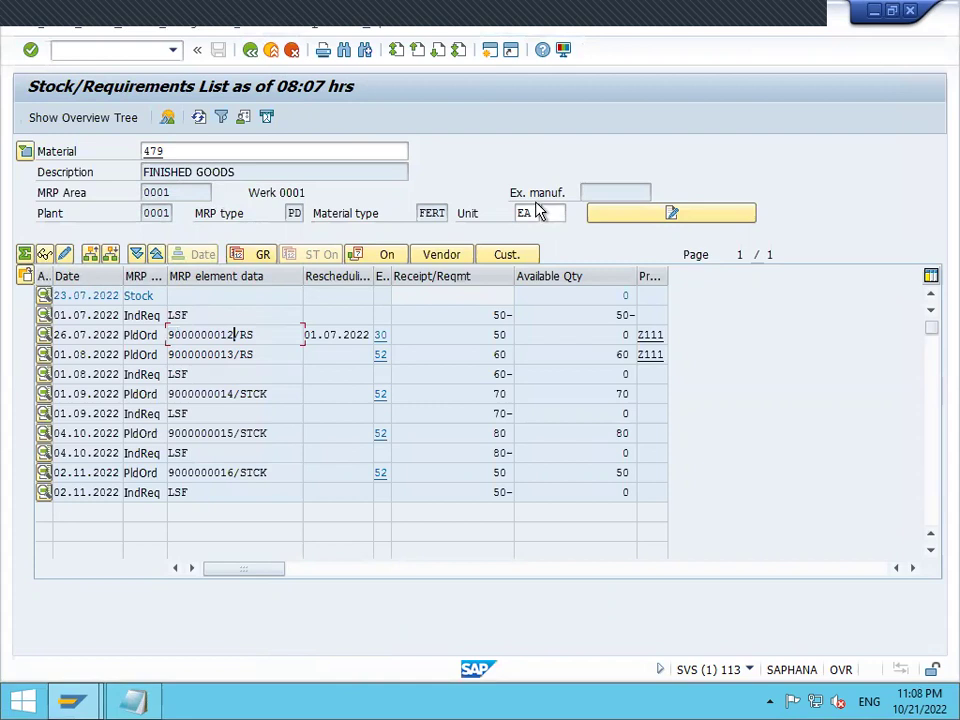
key("alt+Tab")
key("ctrl+End")
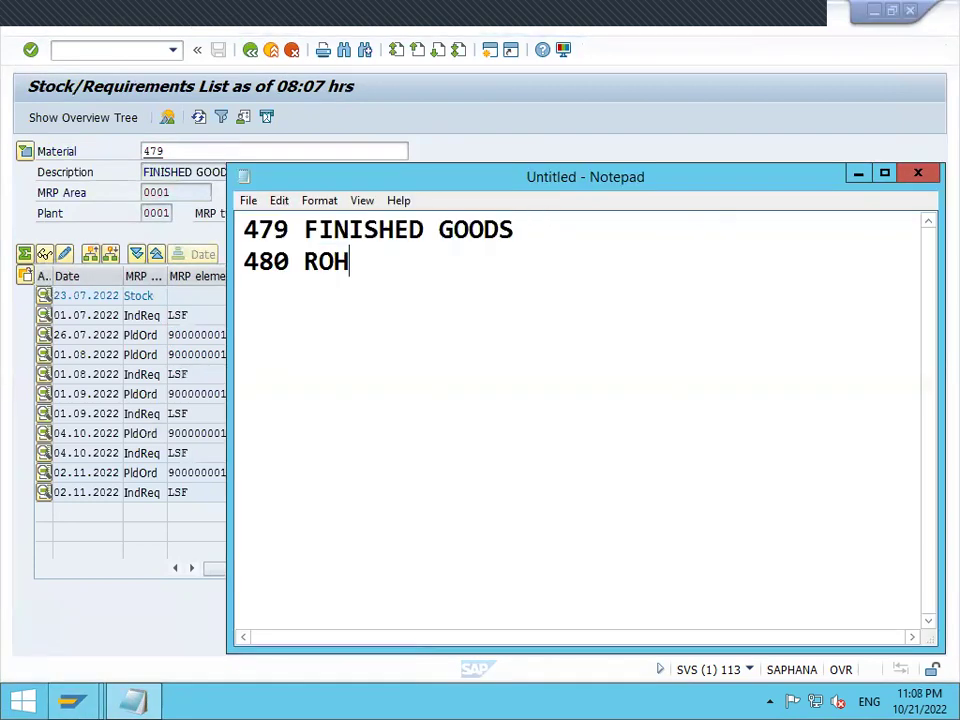
key("Return")
key("Return")
key("ctrl+v")
key("Return")
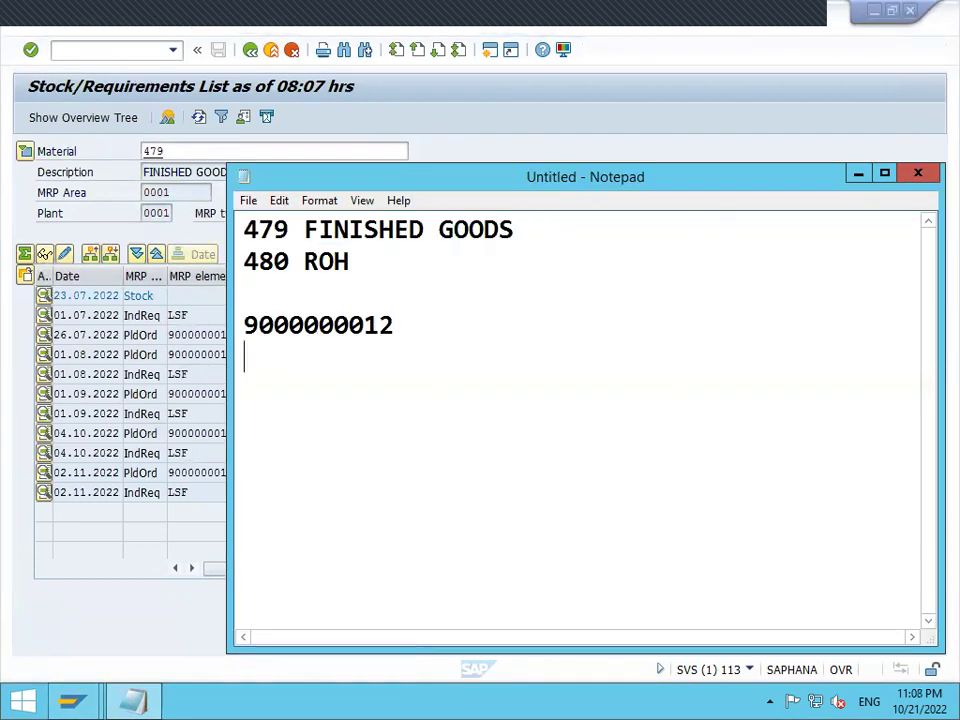
type("9000000013")
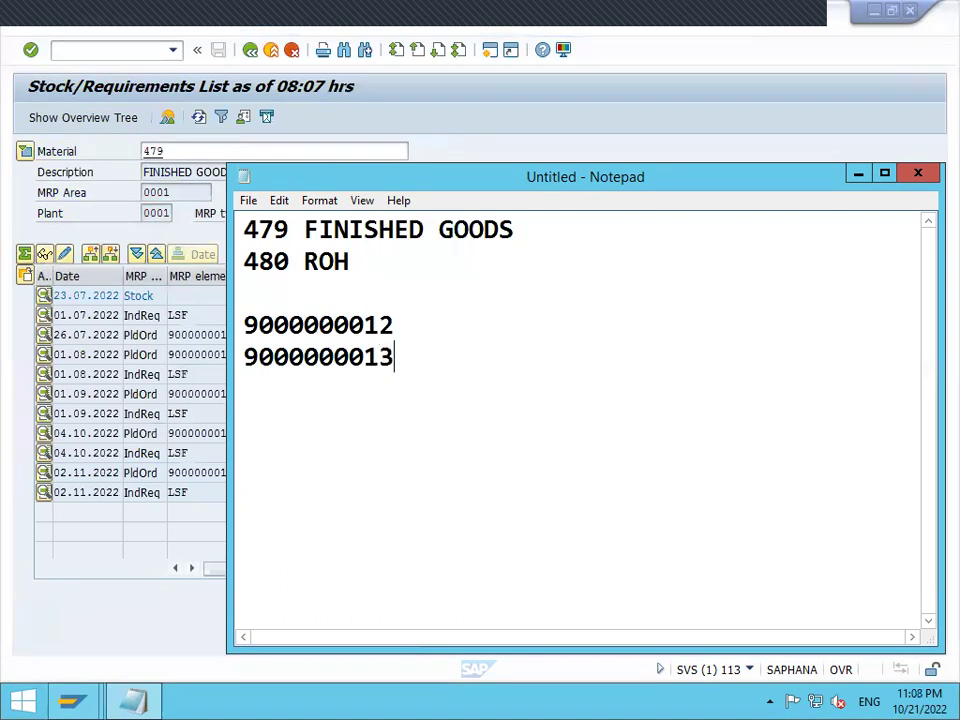
type(" 60")
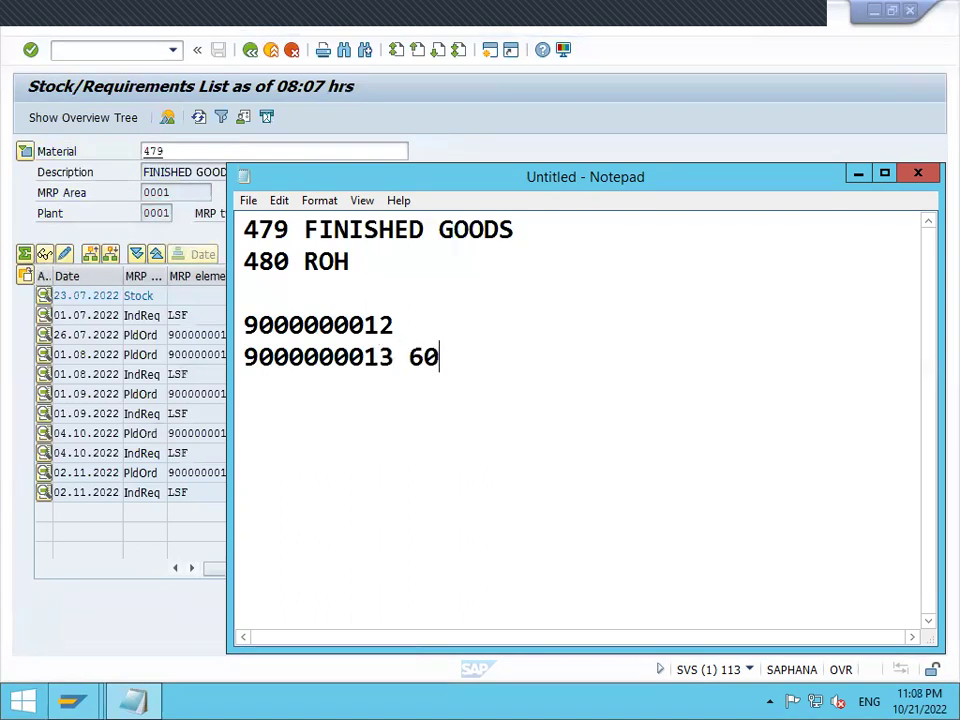
key("Return")
key("ctrl+v")
key("BackSpace")
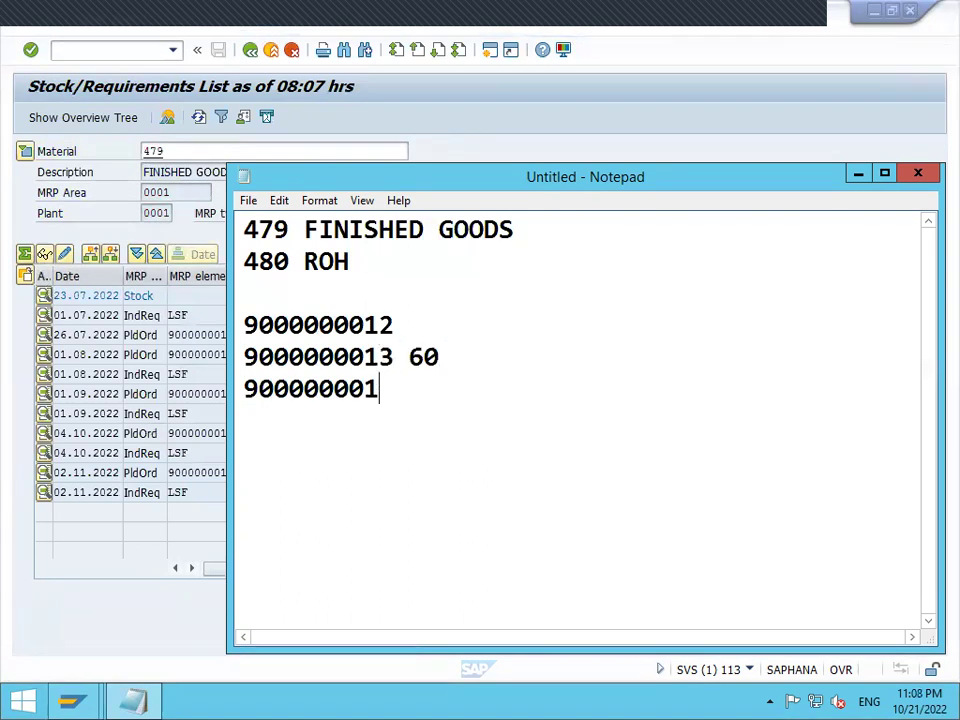
type("7")
key("Tab")
type("7")
type("0")
key("Return")
key("ctrl+v")
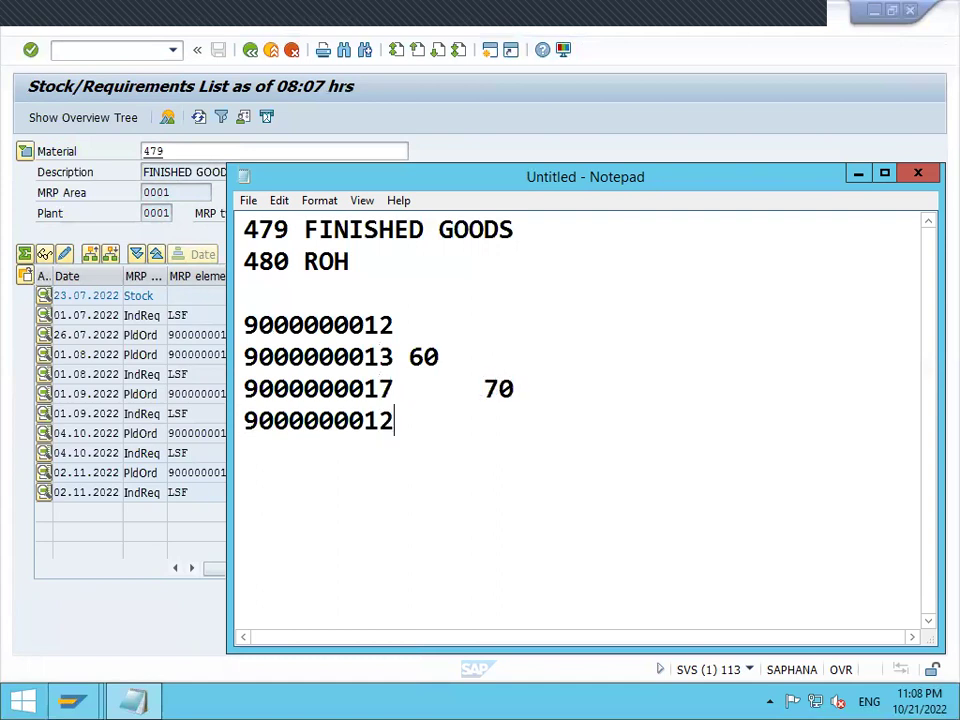
left_click_drag(599, 188, 684, 183)
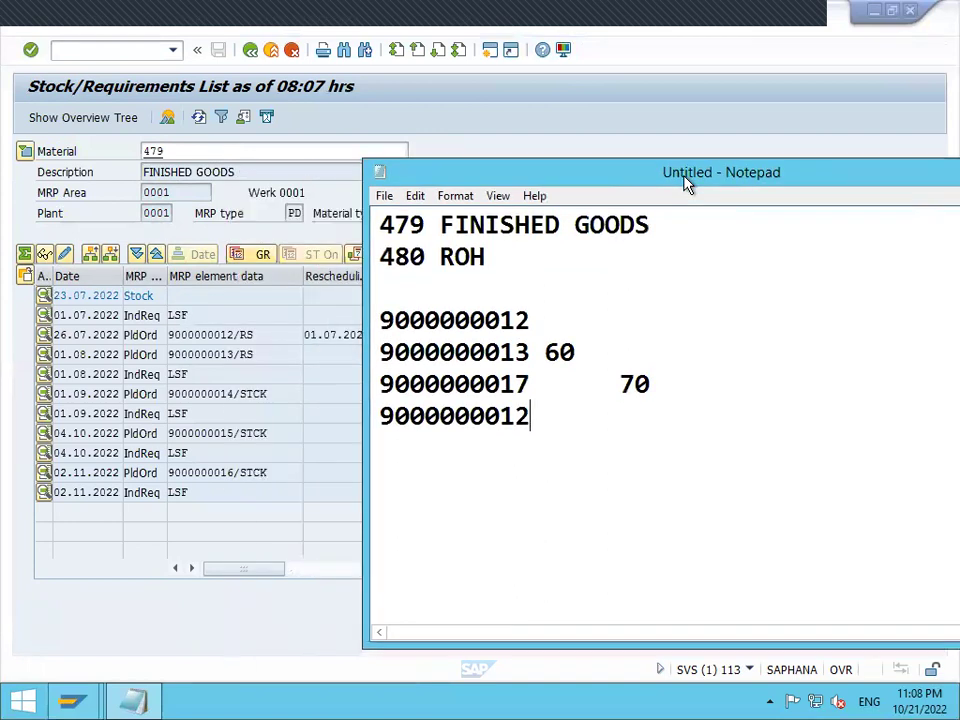
left_click(249, 472)
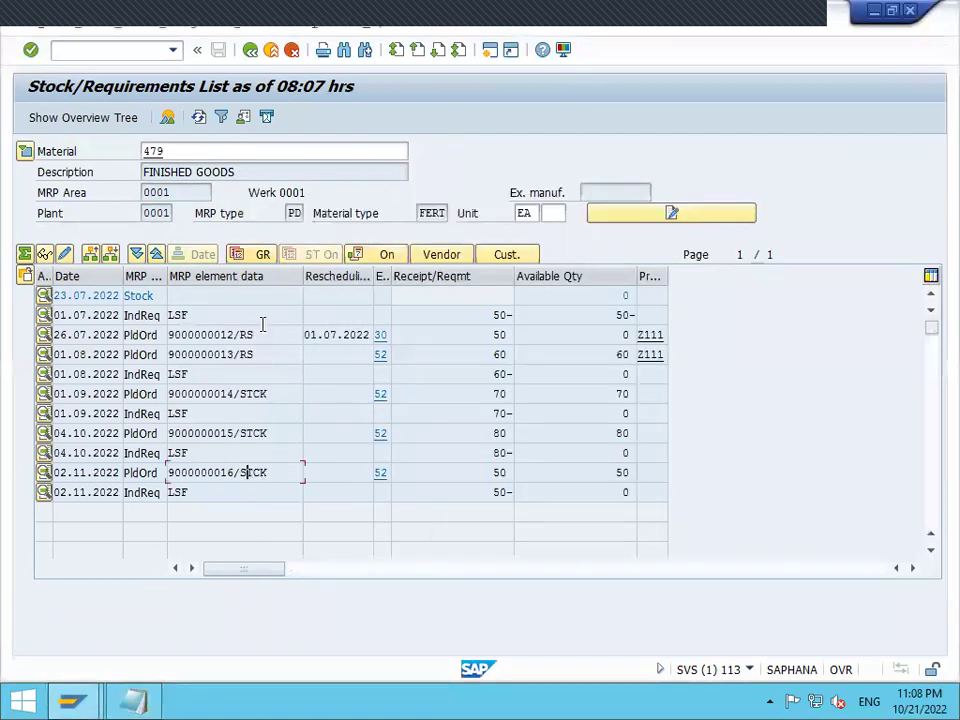
key("alt+Tab")
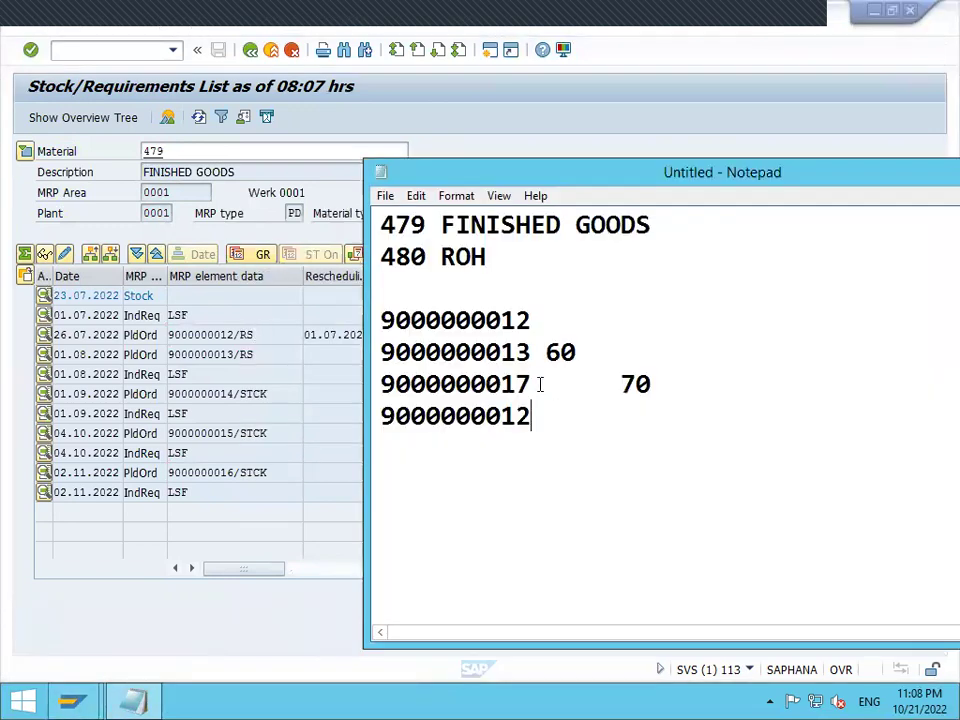
left_click(540, 385)
key("BackSpace")
type("4")
key("Down")
key("BackSpace")
type("5")
key("Return")
key("ctrl+v")
key("BackSpace")
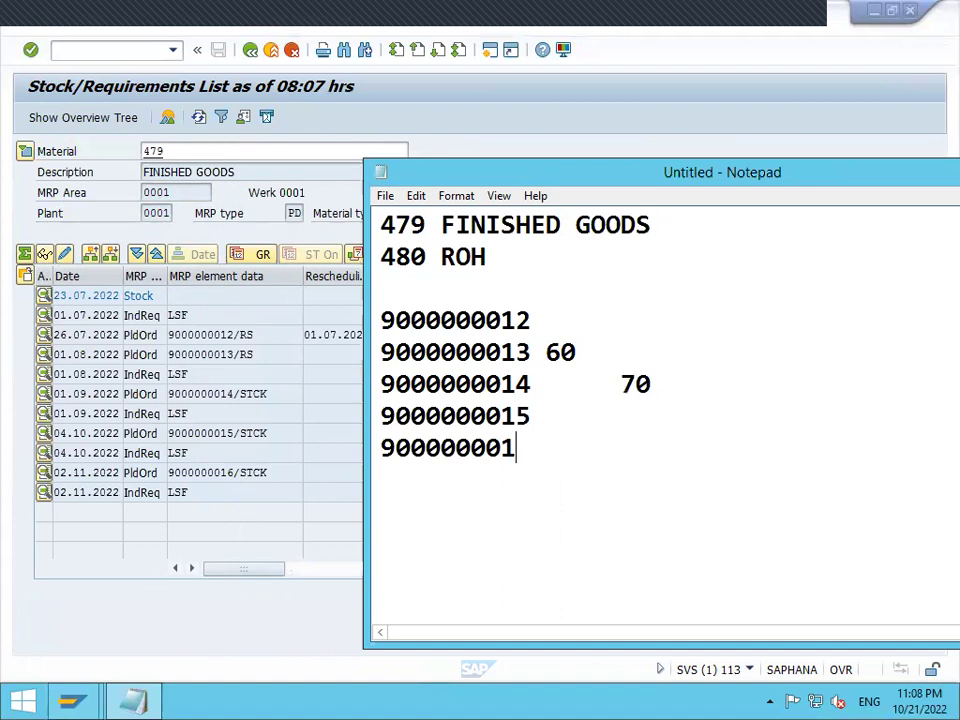
type("6")
Tab-align the quantity column: 50, 60, 80 and 50 for the order lines.
left_click(538, 317)
key("Tab")
type("50")
key("Down")
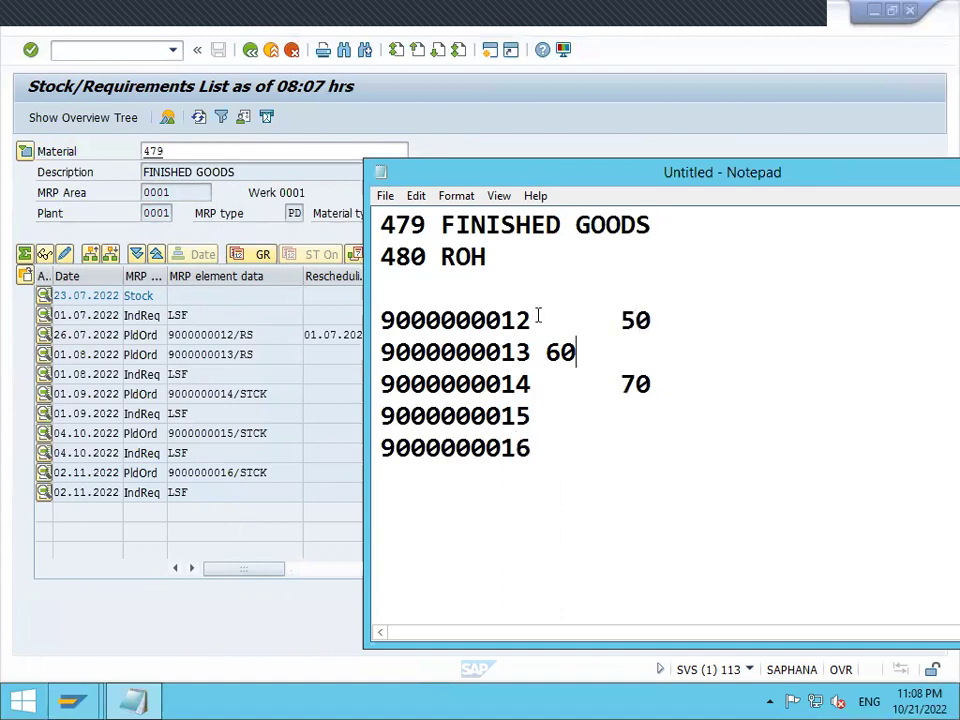
key("Left")
key("Left")
key("Tab")
key("Down")
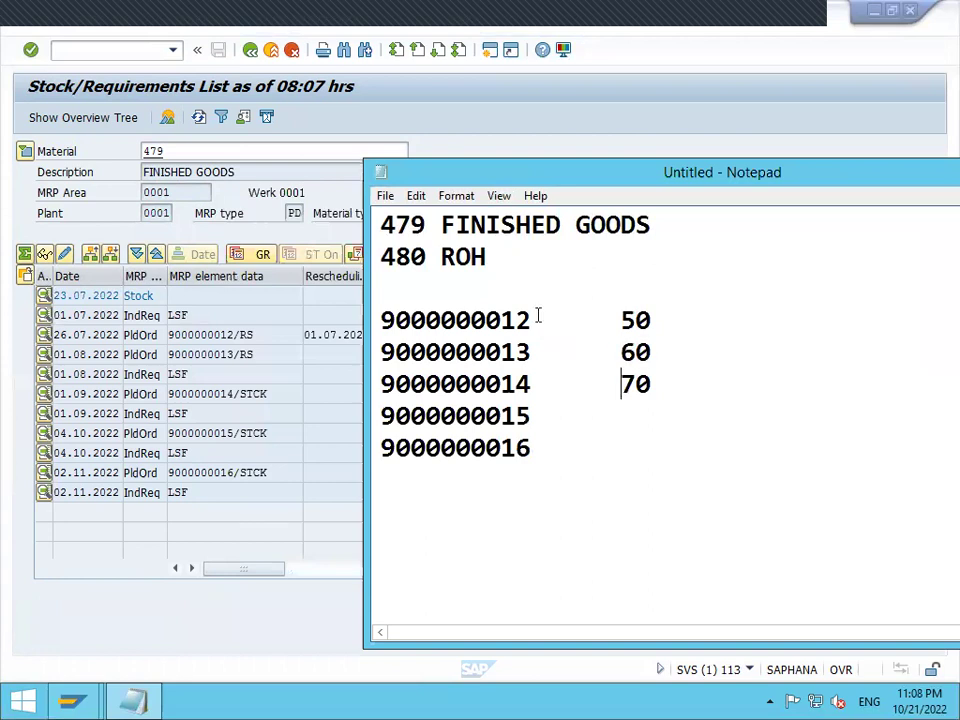
key("Down")
key("Tab")
type("8")
type("0")
key("Down")
key("Tab")
type("50")
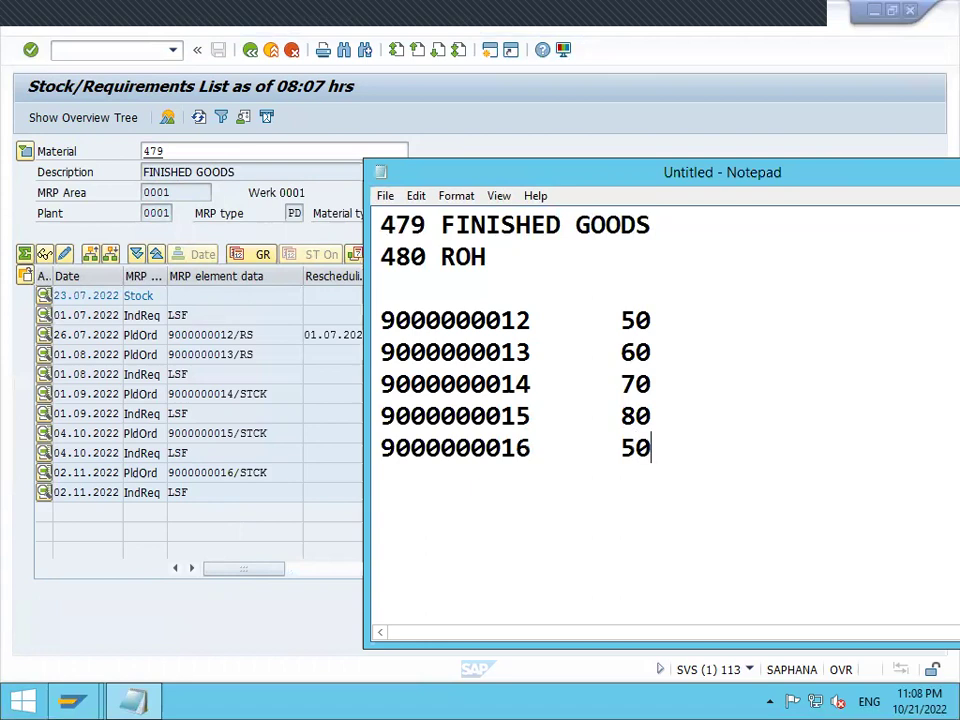
left_click(200, 472)
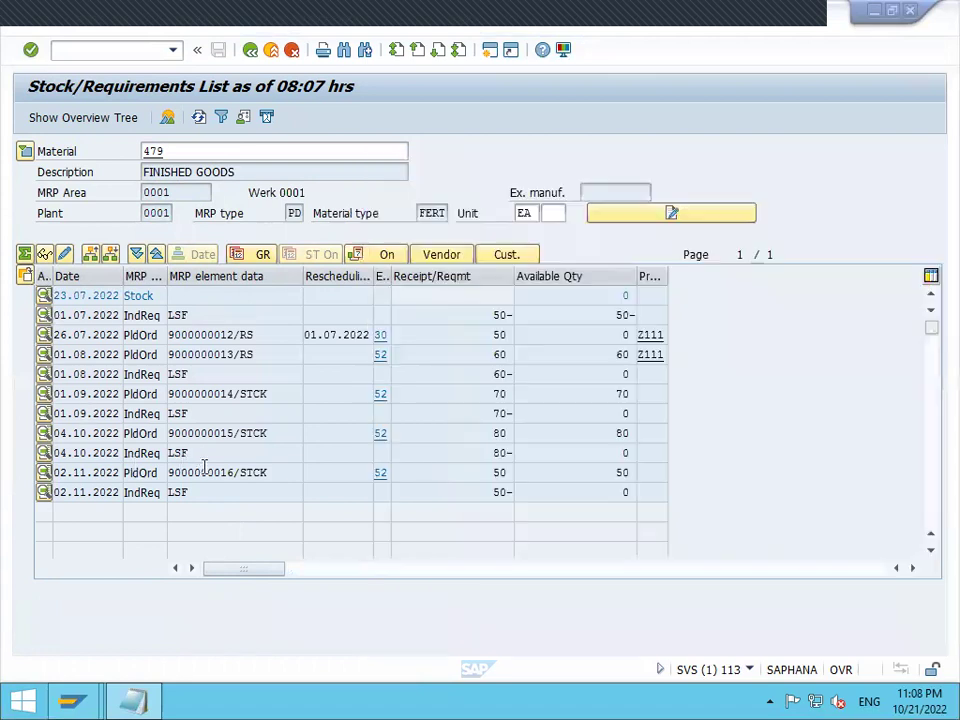
left_click_drag(484, 471, 518, 472)
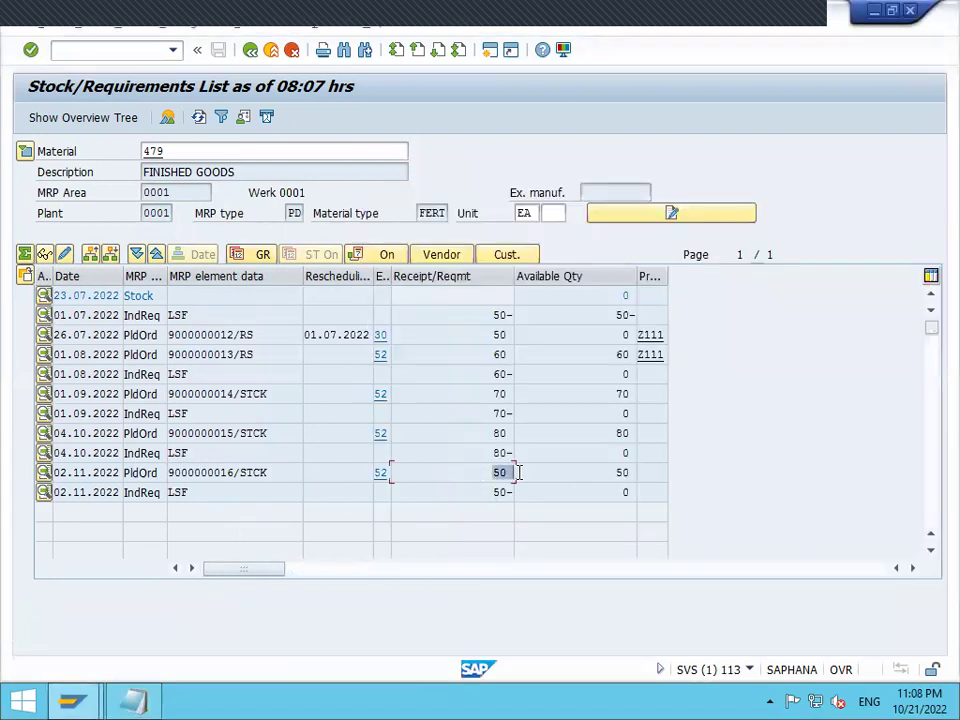
key("alt+Tab")
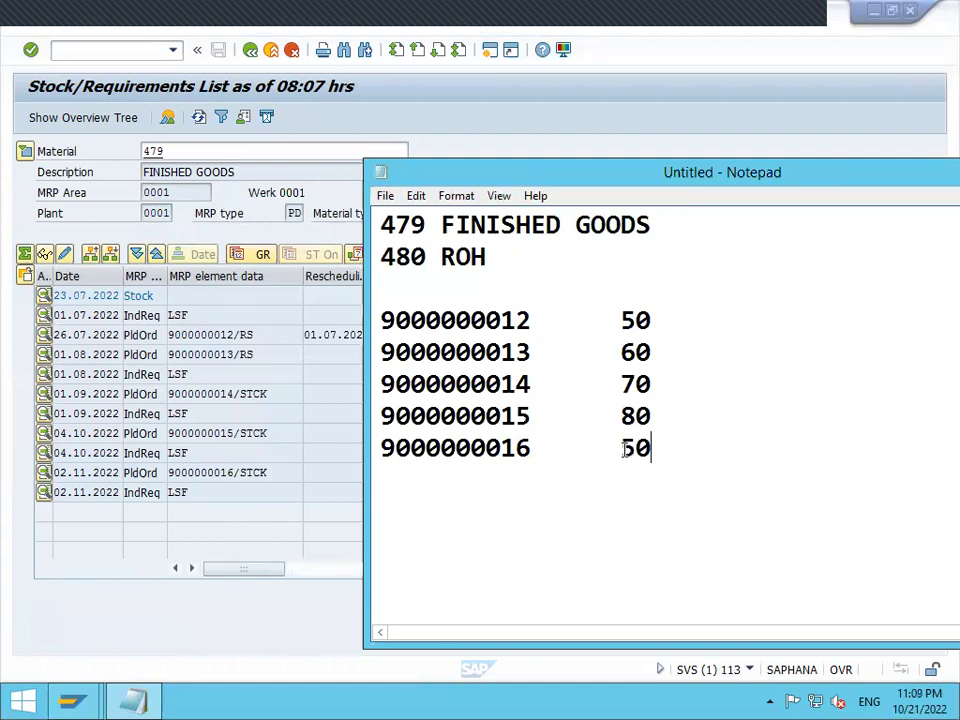
left_click_drag(381, 448, 623, 449)
double_click(472, 320)
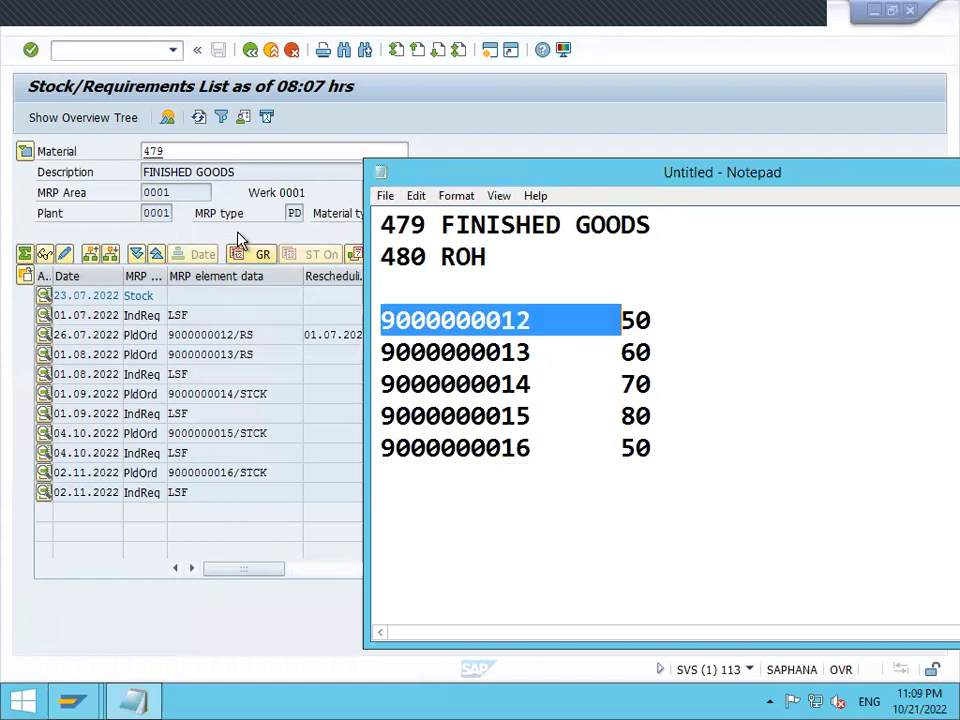
Close the stock/requirements list and run KKF6N for material 479 in plant 0001.
left_click(205, 184)
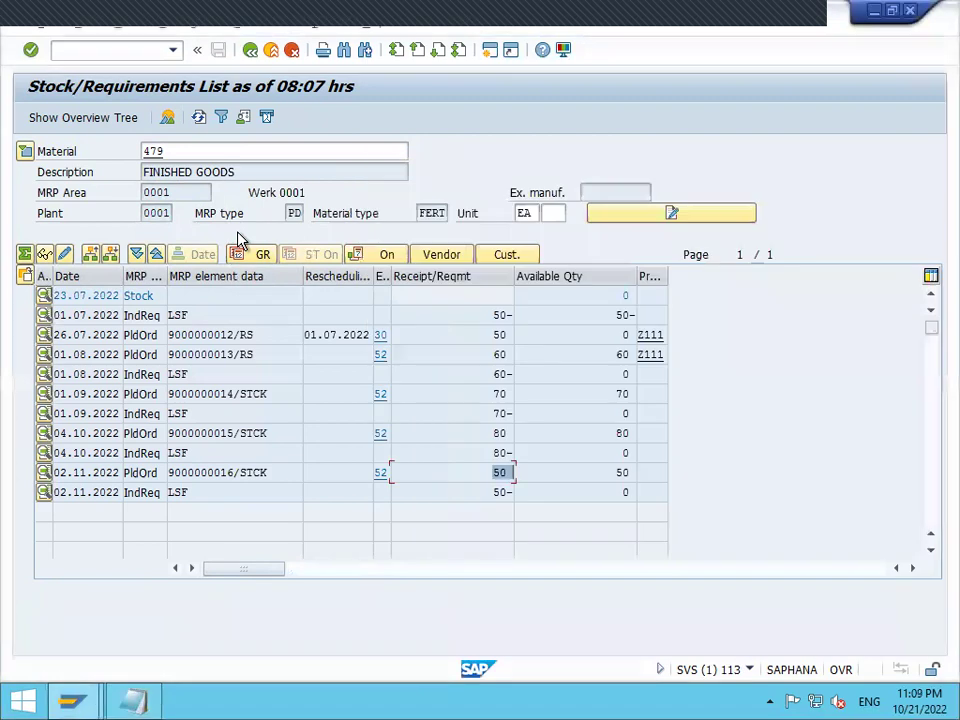
left_click(271, 49)
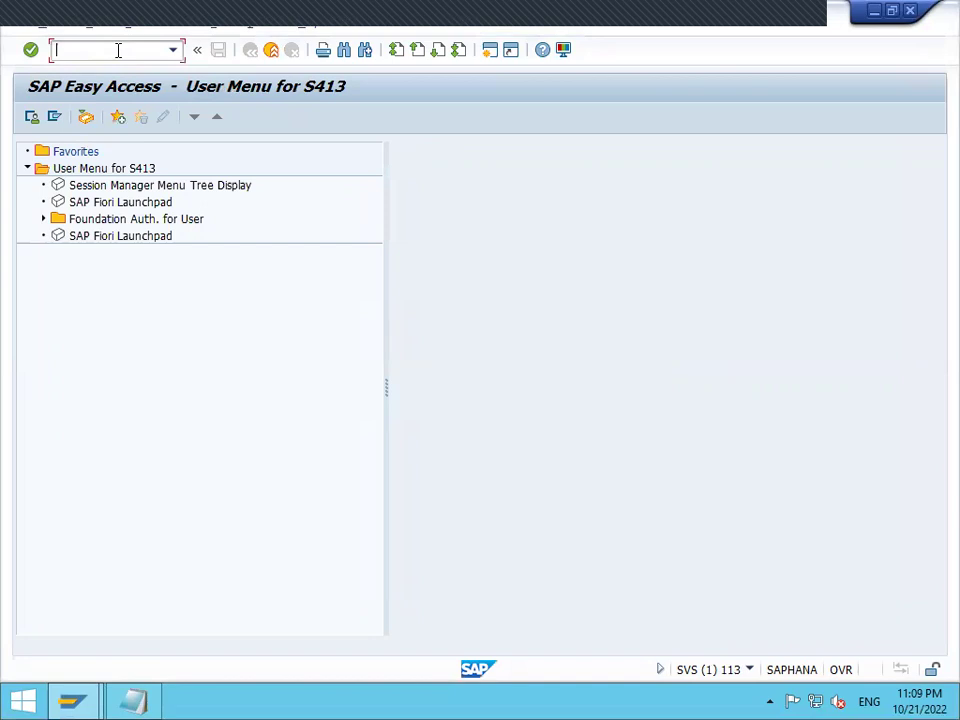
type("KKF6")
type("N")
key("Return")
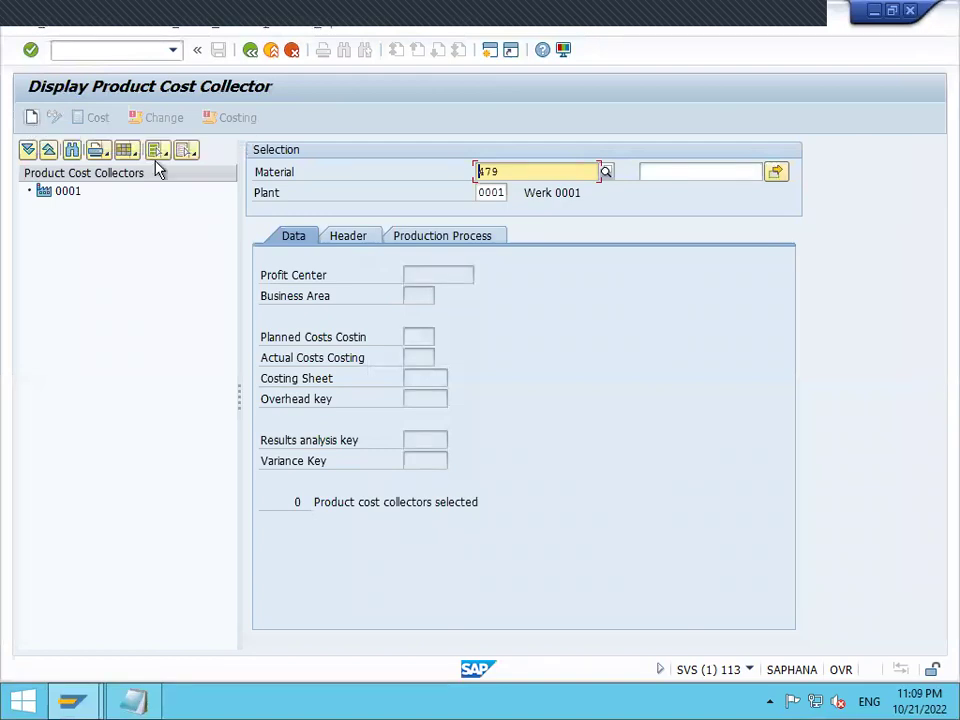
Start a new product cost collector and choose production version Z111 for material 479.
left_click(33, 119)
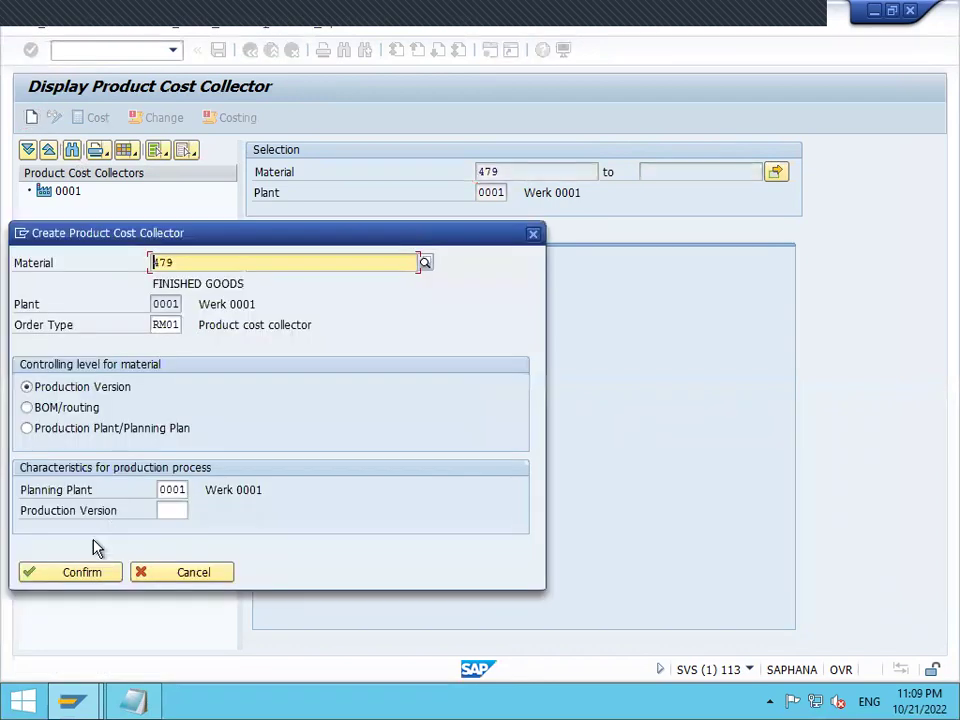
left_click(176, 510)
left_click(197, 511)
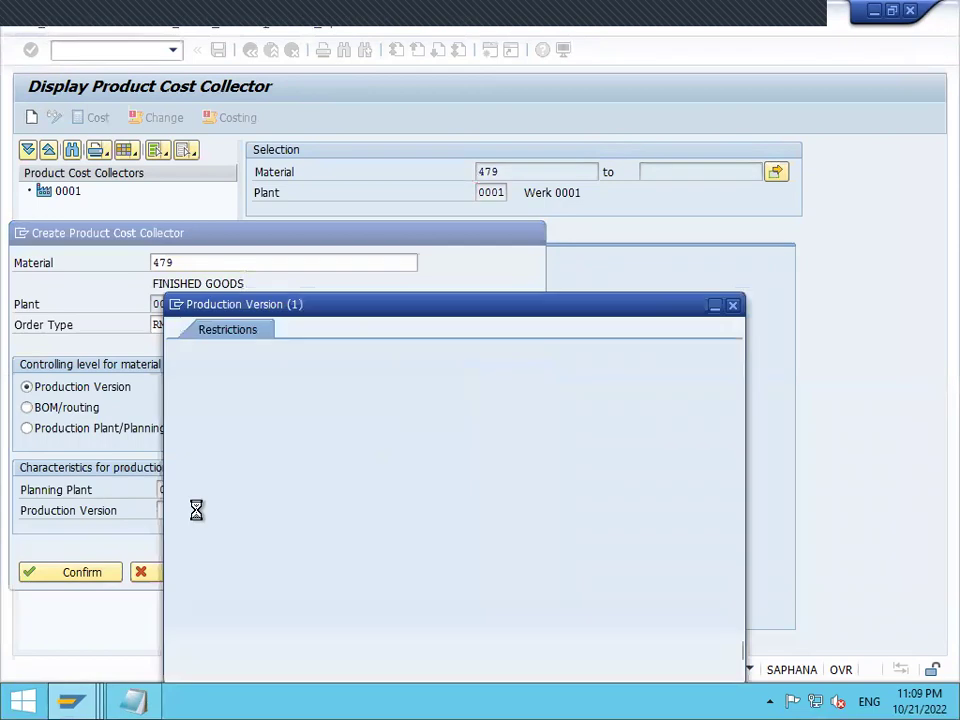
key("Return")
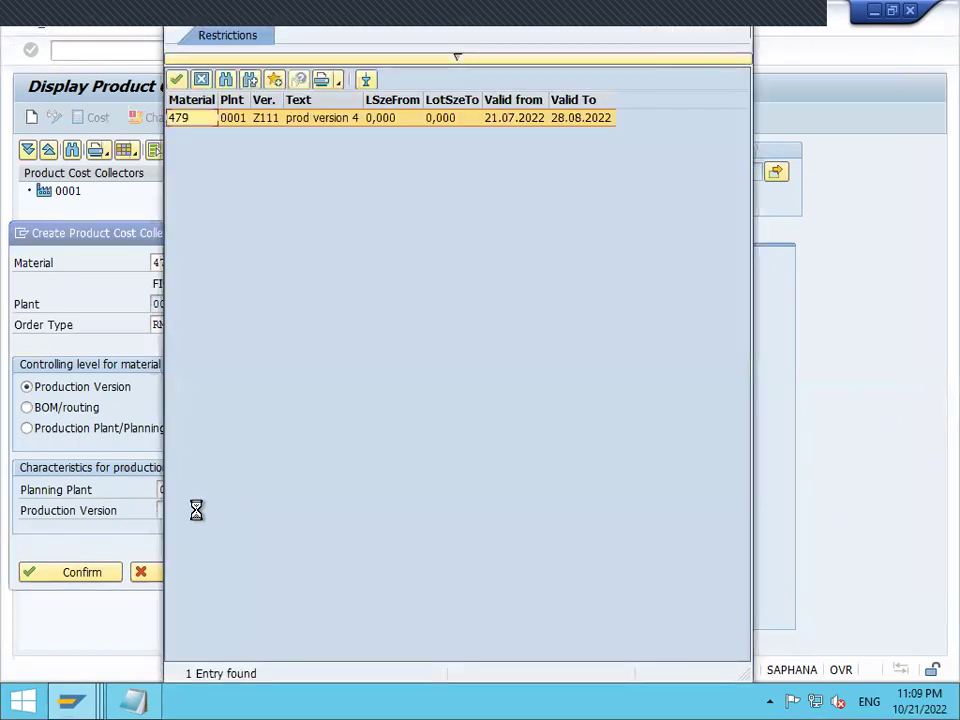
key("Return")
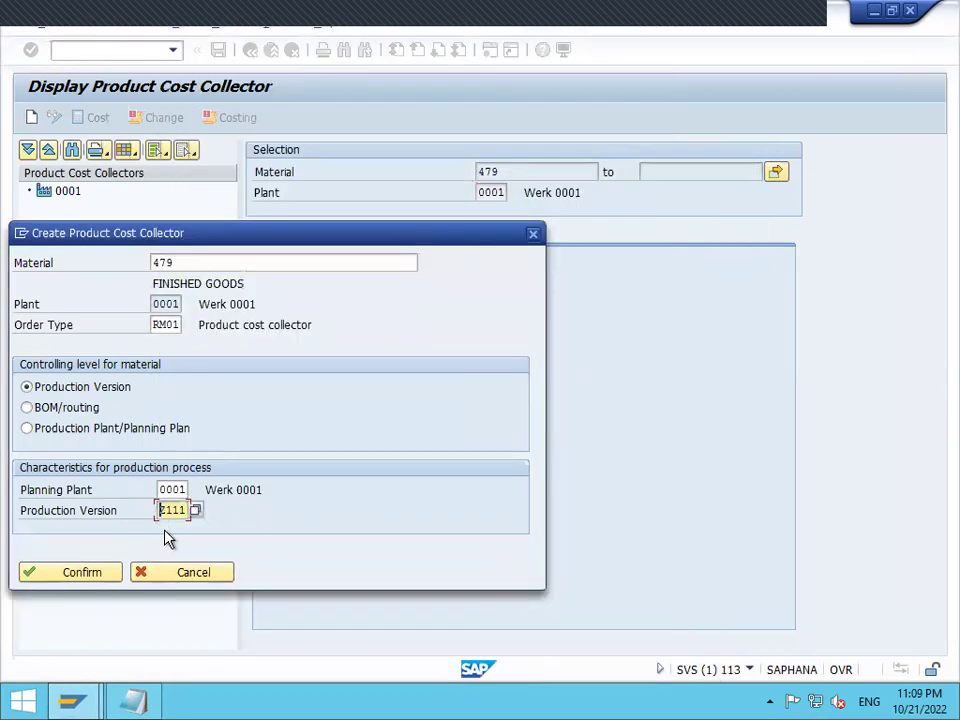
double_click(160, 511)
Set order type RM01, check planning plant 0001 and confirm the collector.
left_click(182, 324)
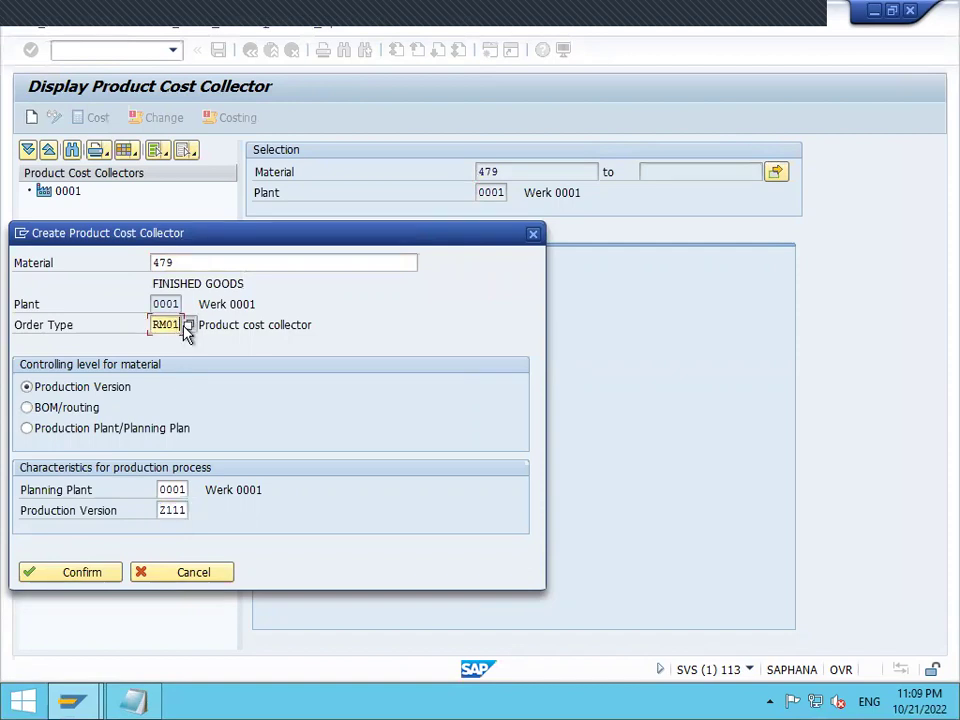
key("Return")
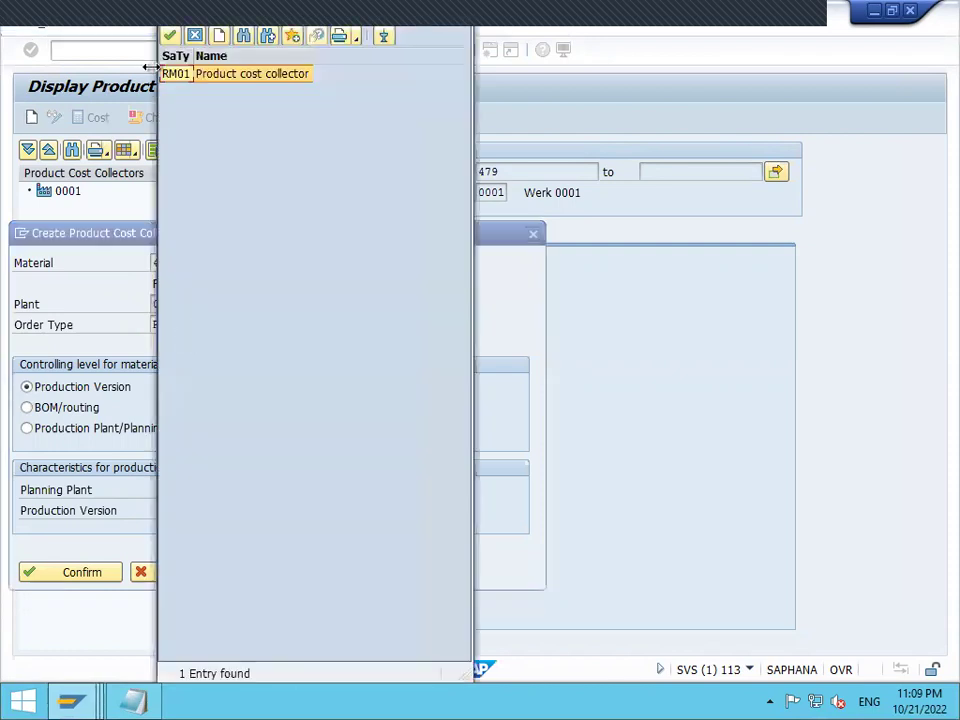
double_click(168, 78)
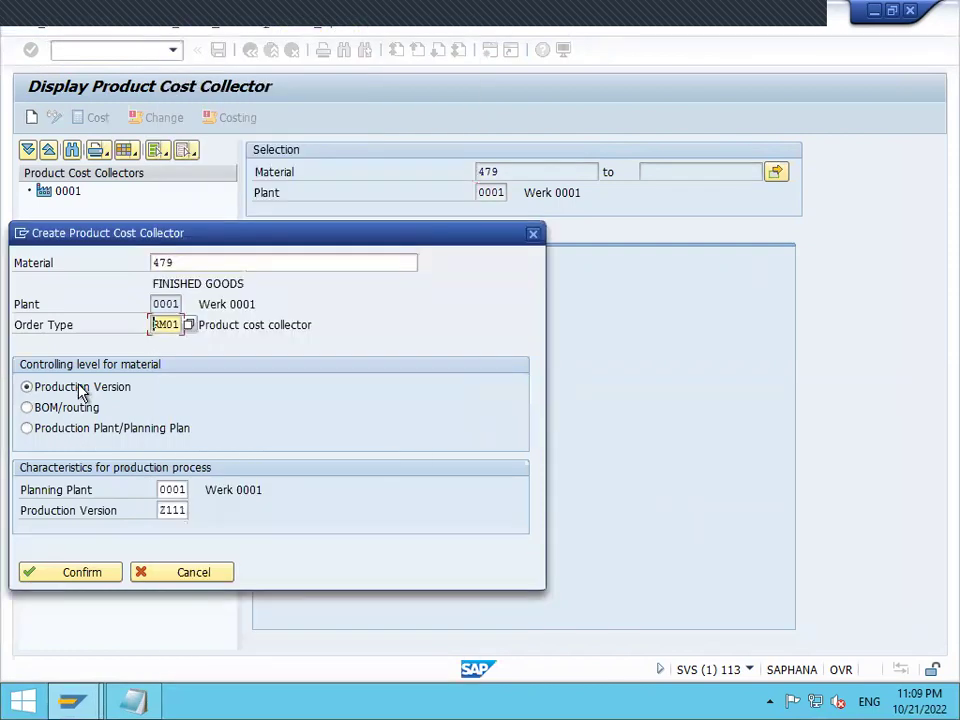
left_click(163, 490)
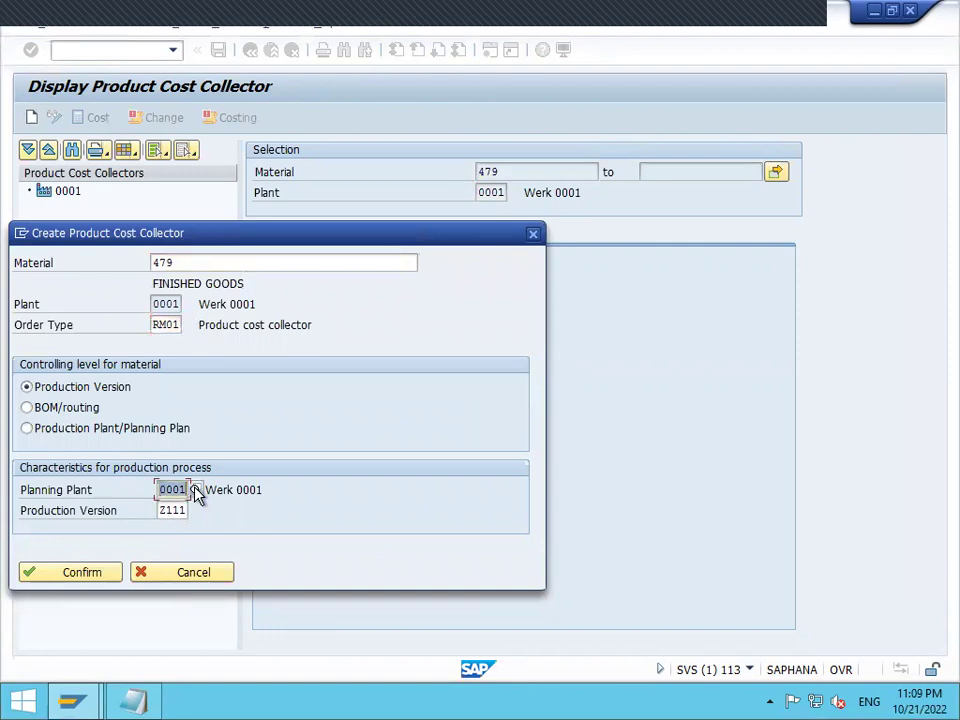
left_click(103, 573)
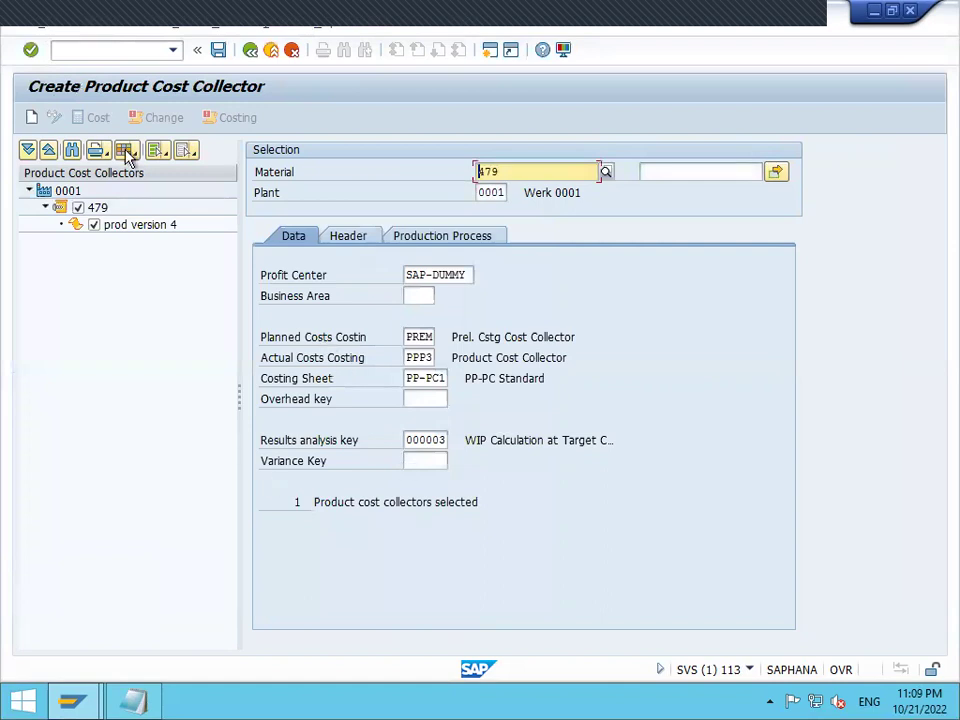
Save the cost collector as order 700023 and return to the main menu.
left_click(215, 50)
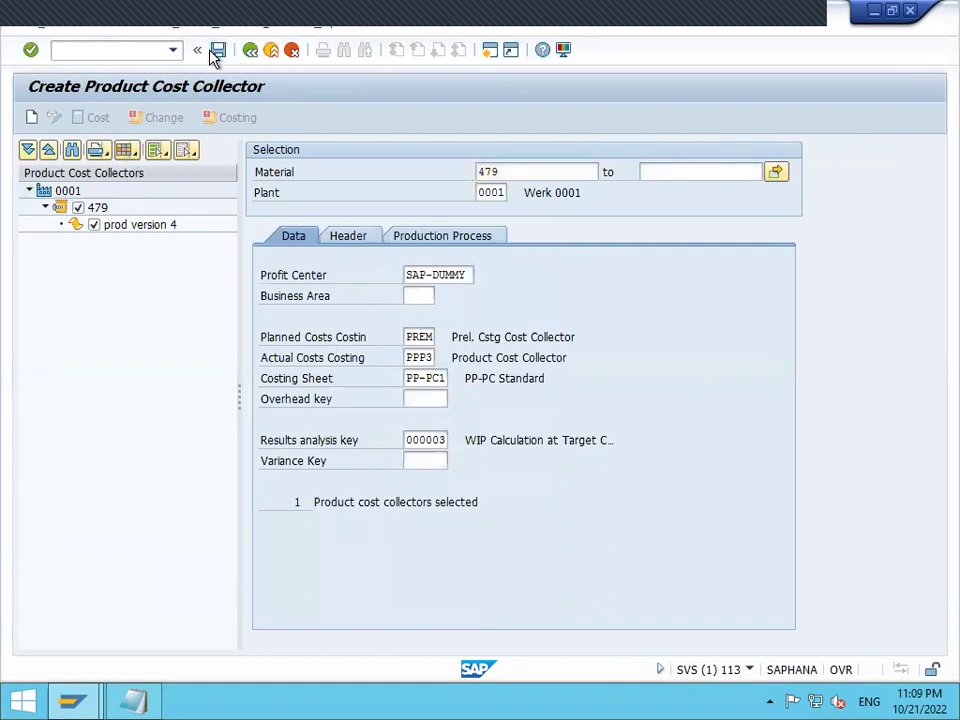
left_click(265, 350)
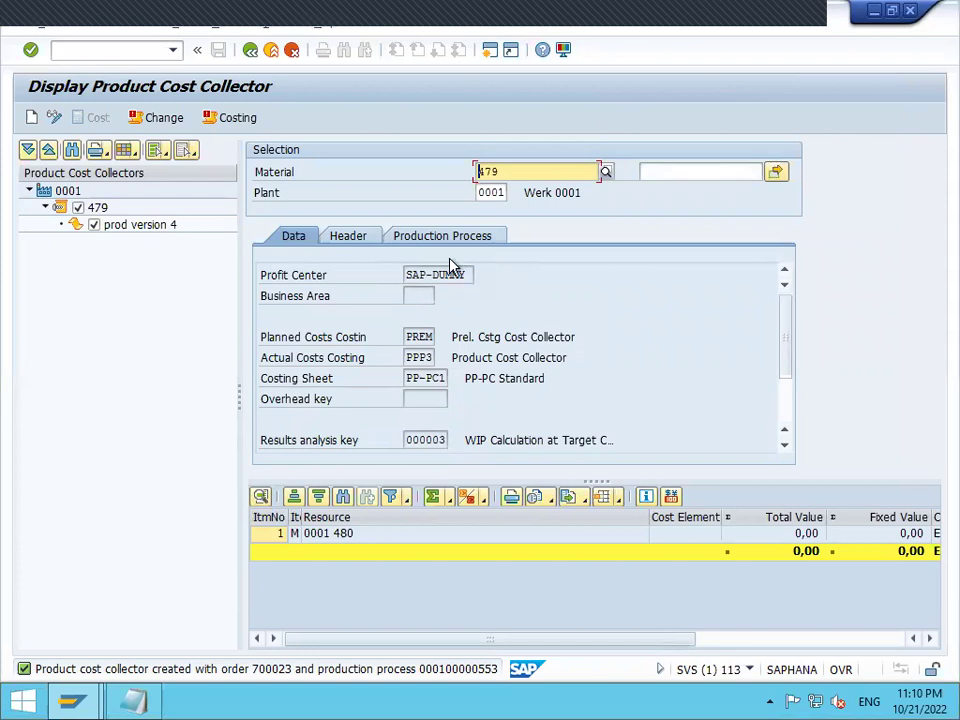
left_click(251, 51)
left_click(112, 51)
type("MFBF")
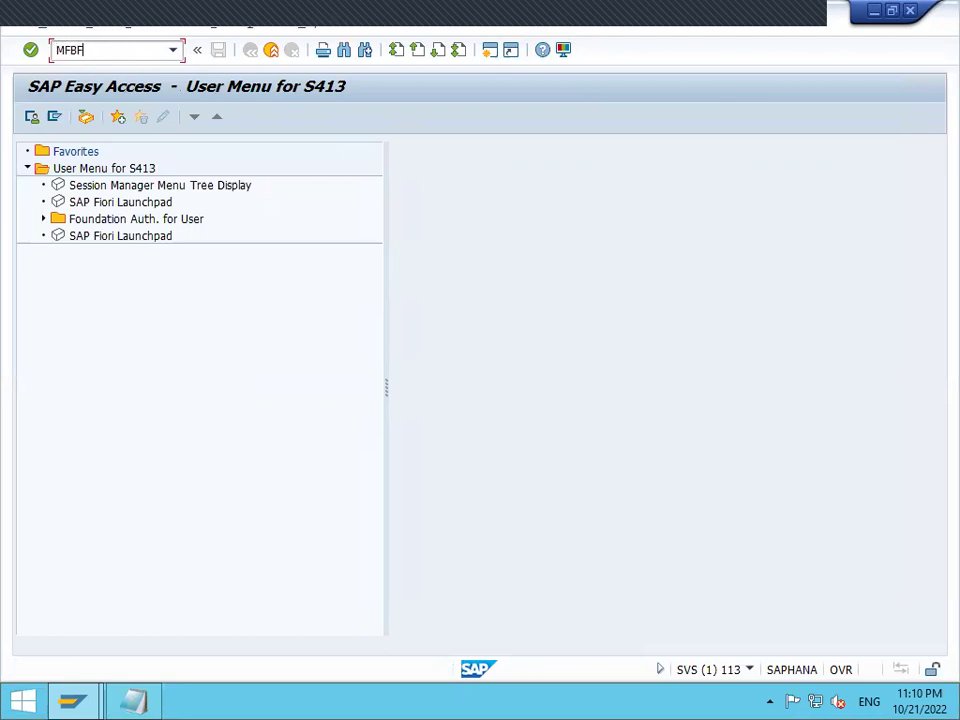
Open the MFBF backflush and set the posting and document dates to 23.10.2022.
key("Return")
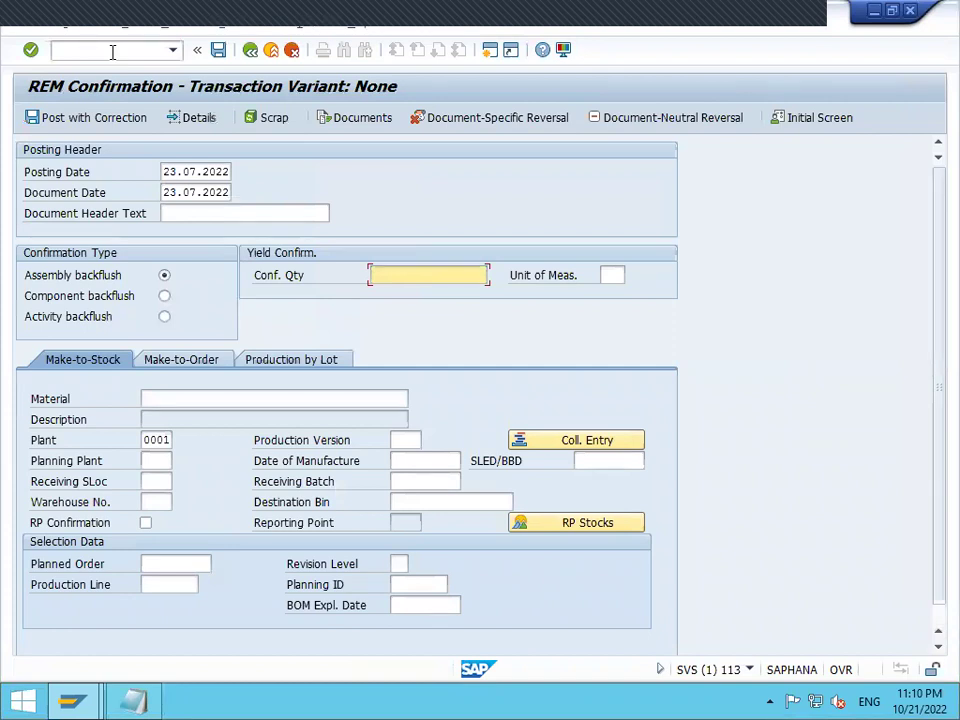
left_click(165, 564)
left_click(133, 700)
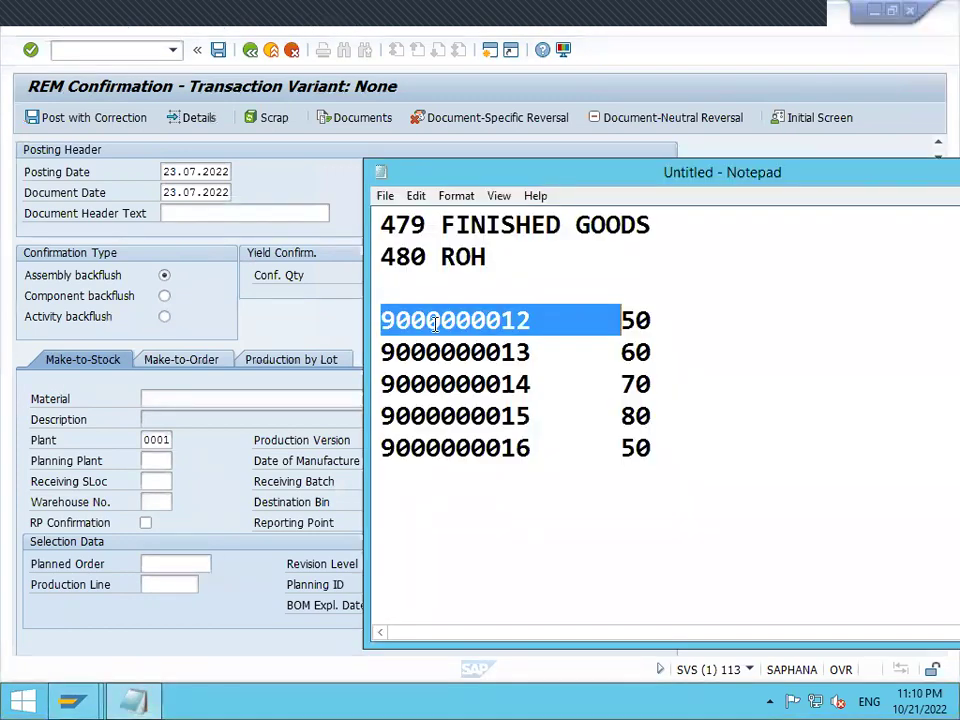
left_click(516, 316)
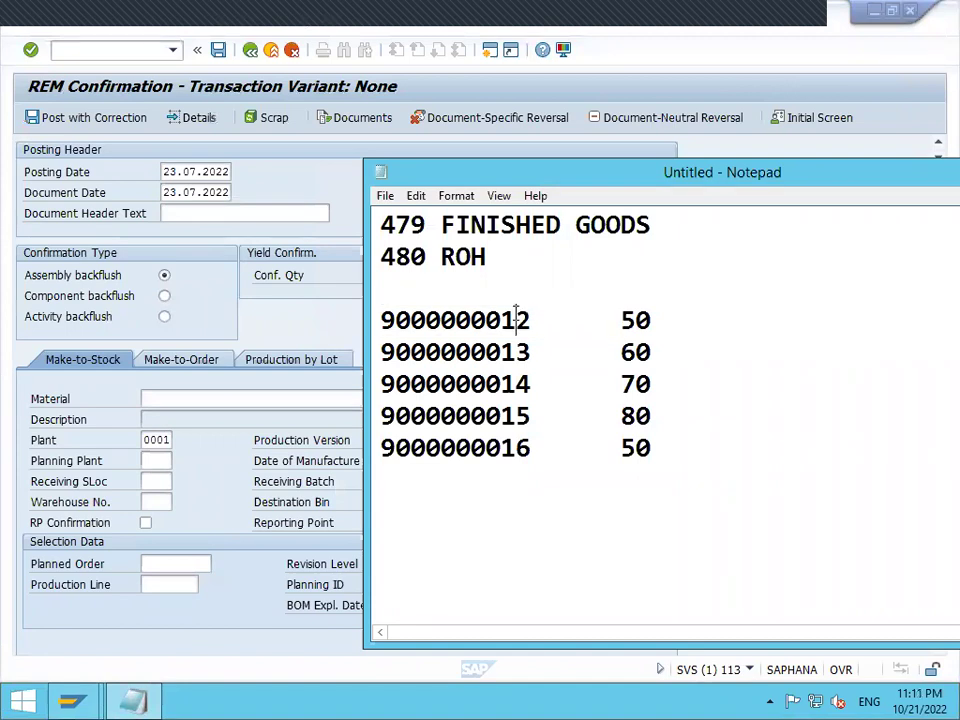
double_click(516, 316)
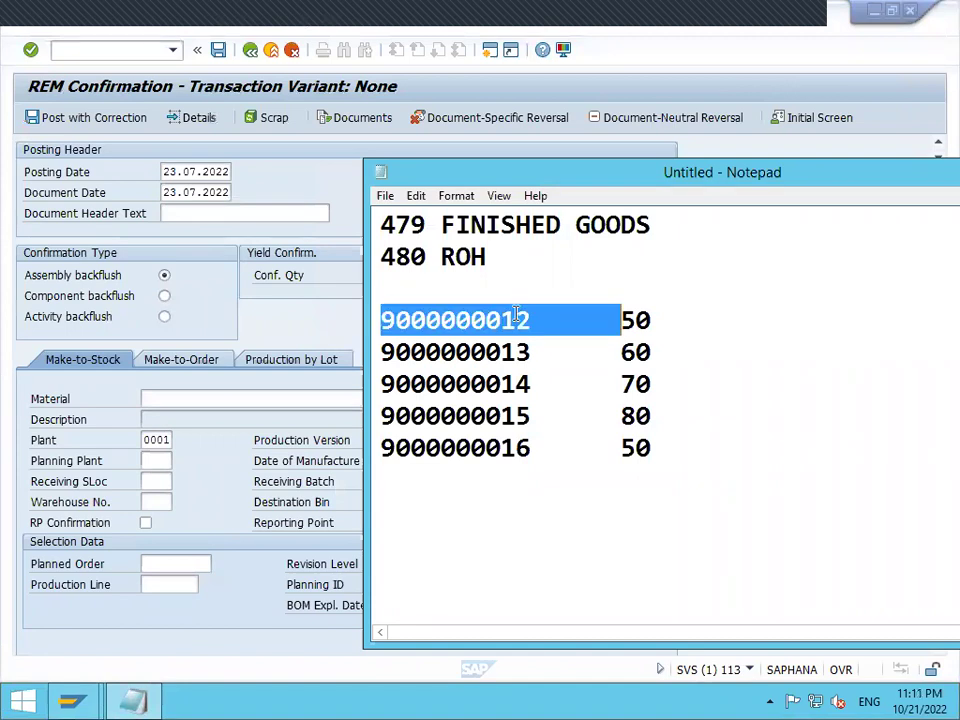
left_click(192, 564)
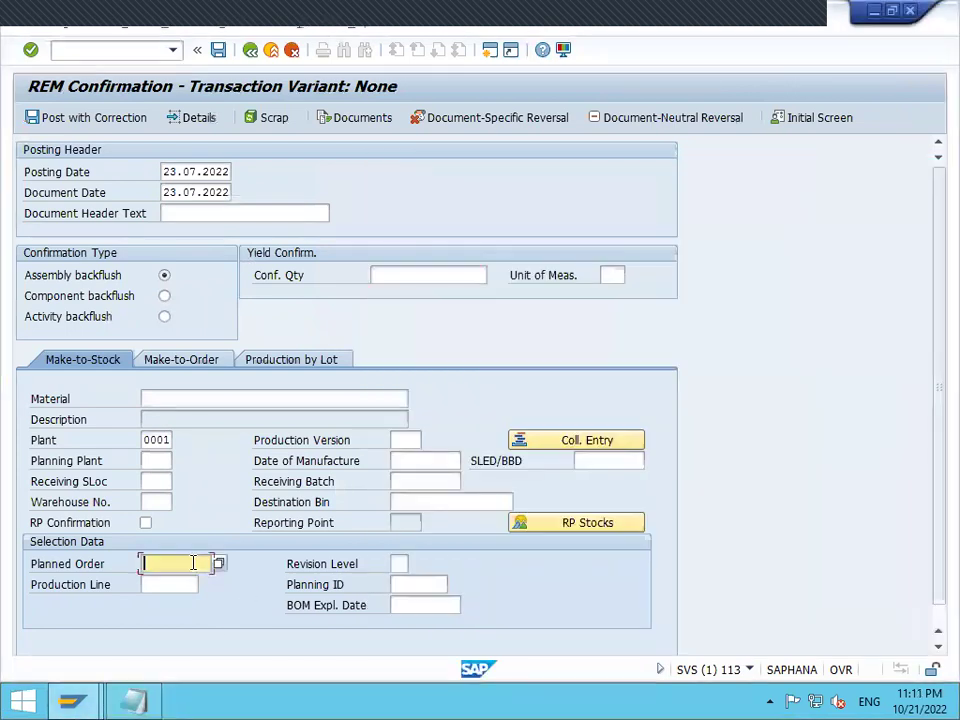
left_click(184, 171)
key("Down")
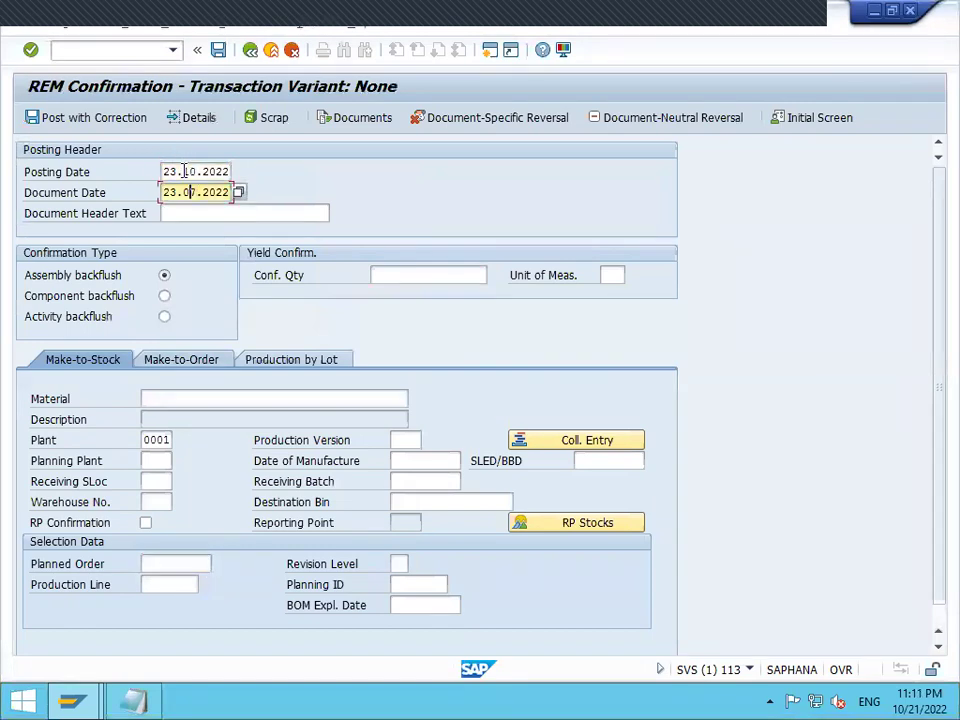
key("Return")
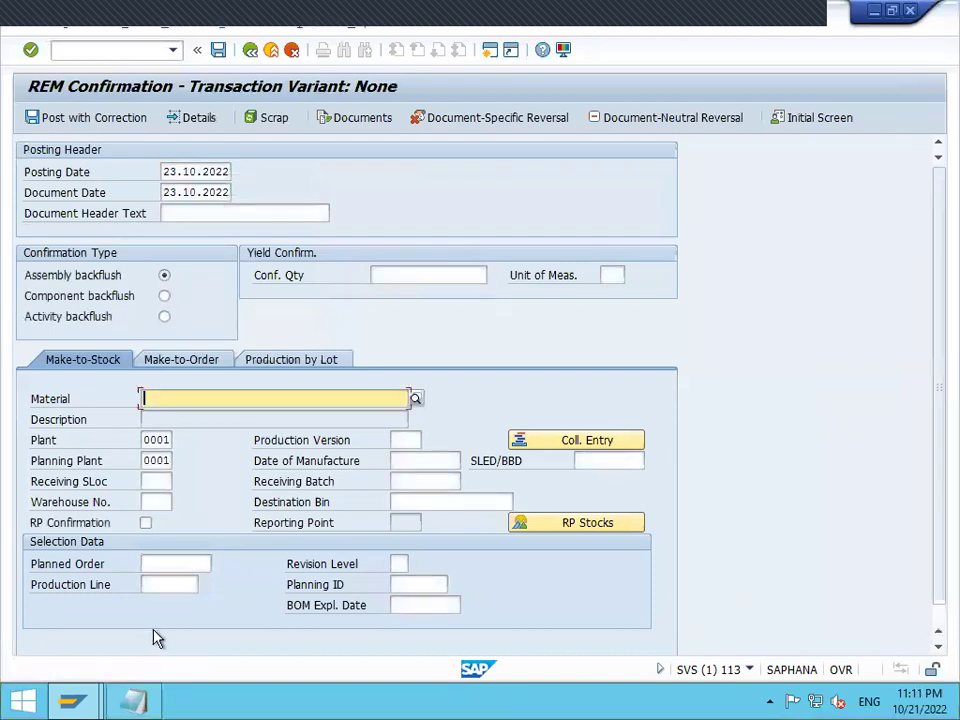
left_click(176, 568)
type("9000000012")
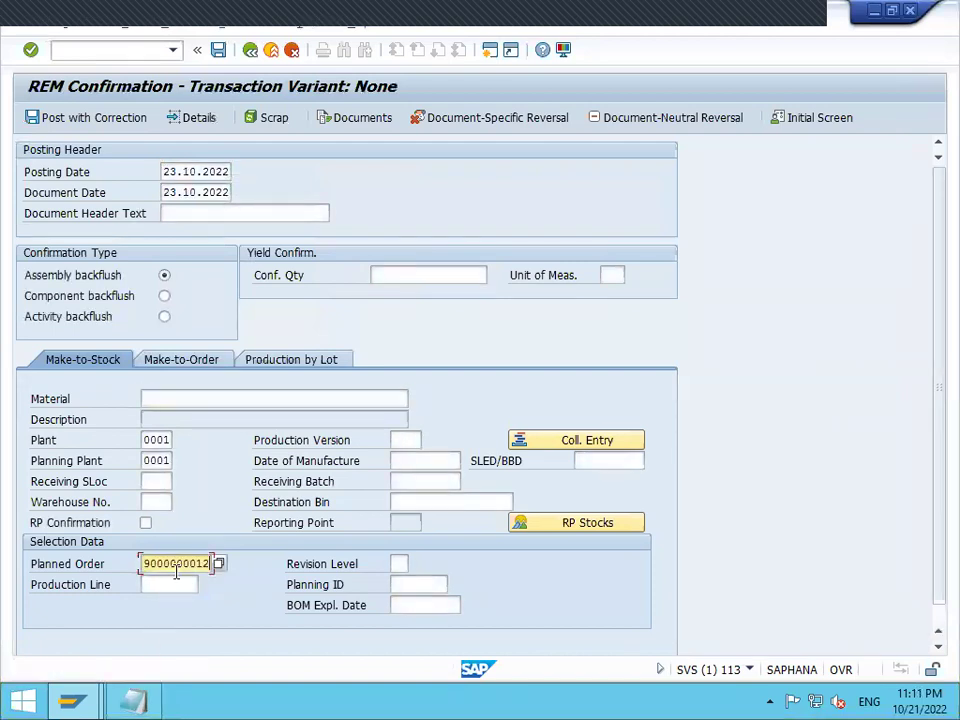
key("Return")
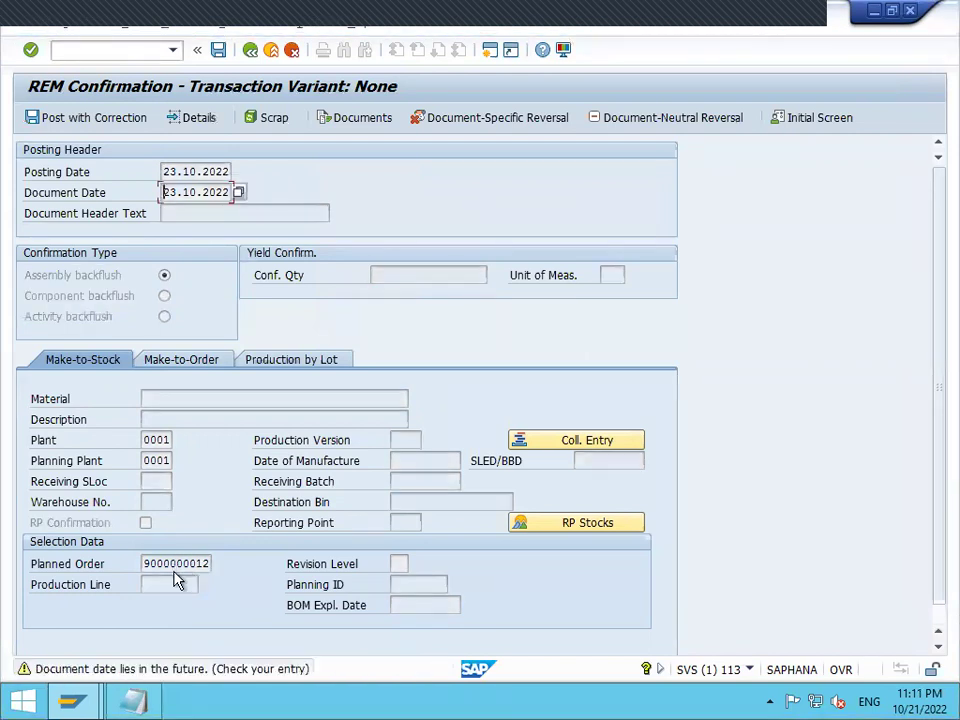
key("Return")
key("Return")
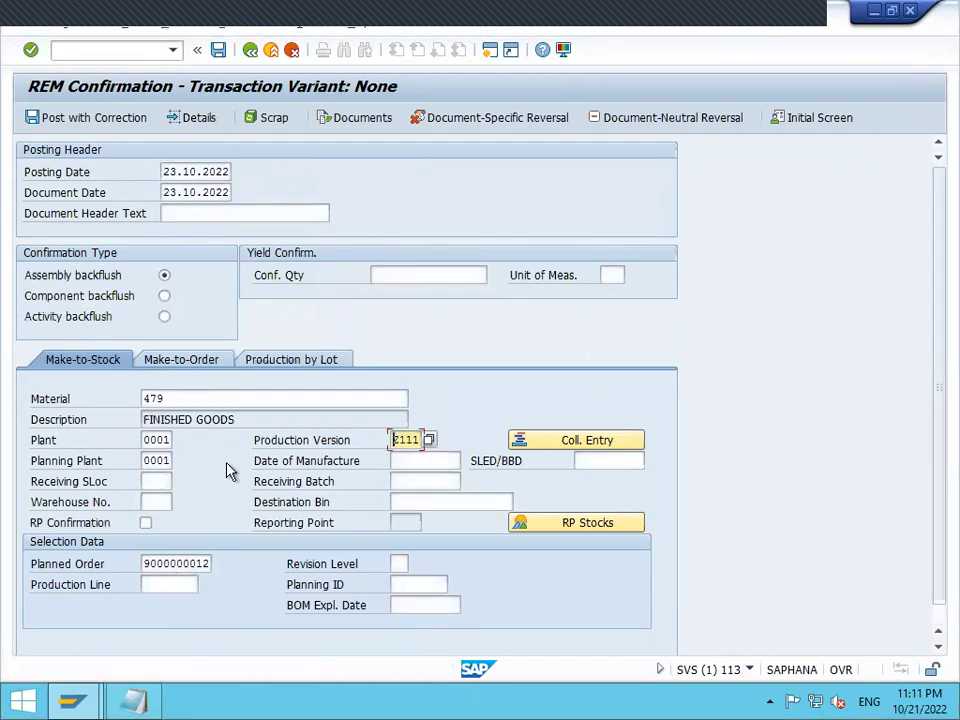
left_click(152, 481)
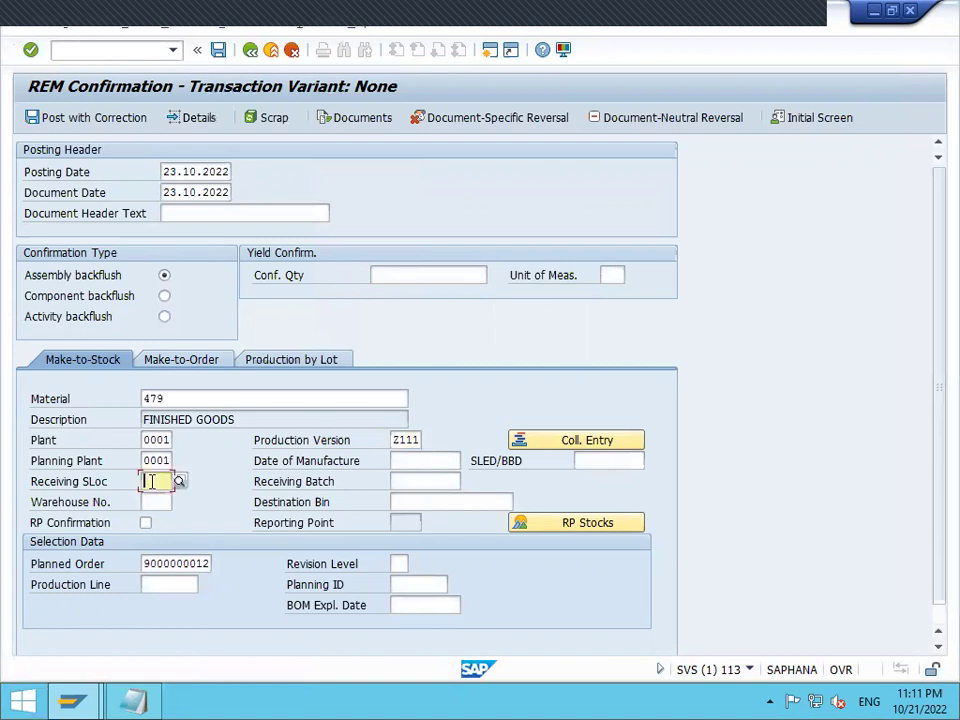
type("0001")
key("Return")
key("Return")
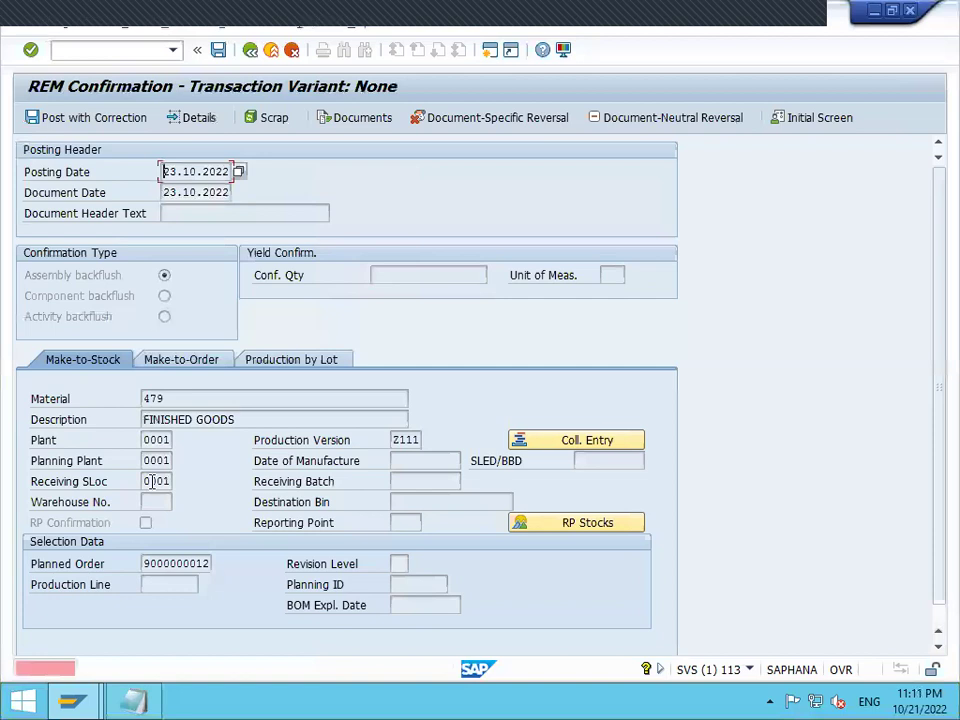
Attempt posting, pick production version Z111, and retry posting past the date warnings.
key("Return")
key("Return")
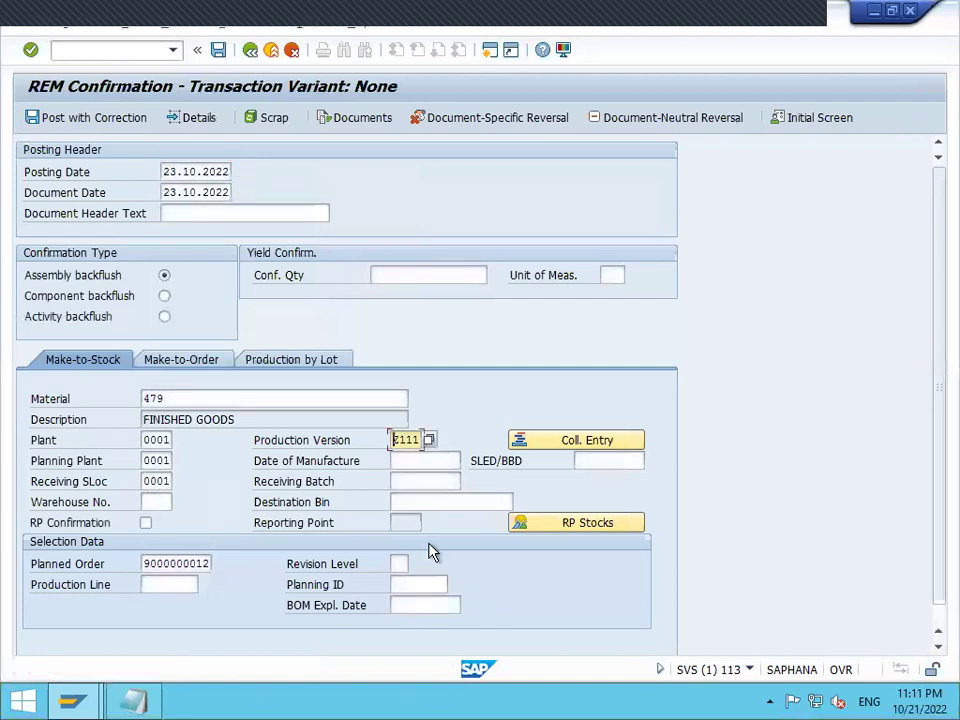
left_click(93, 118)
key("Return")
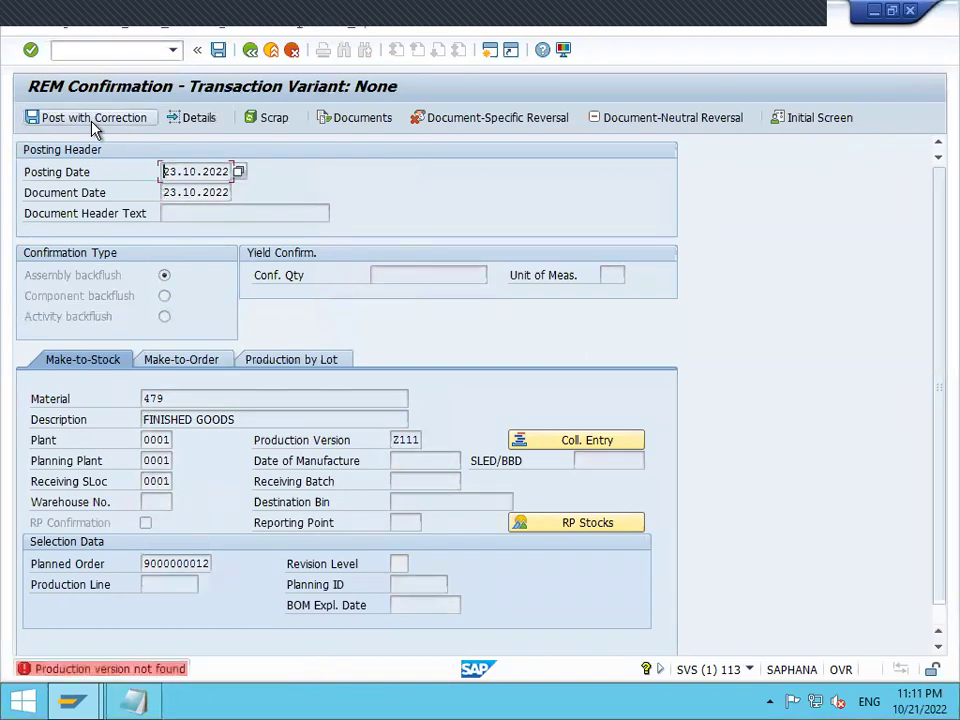
key("Return")
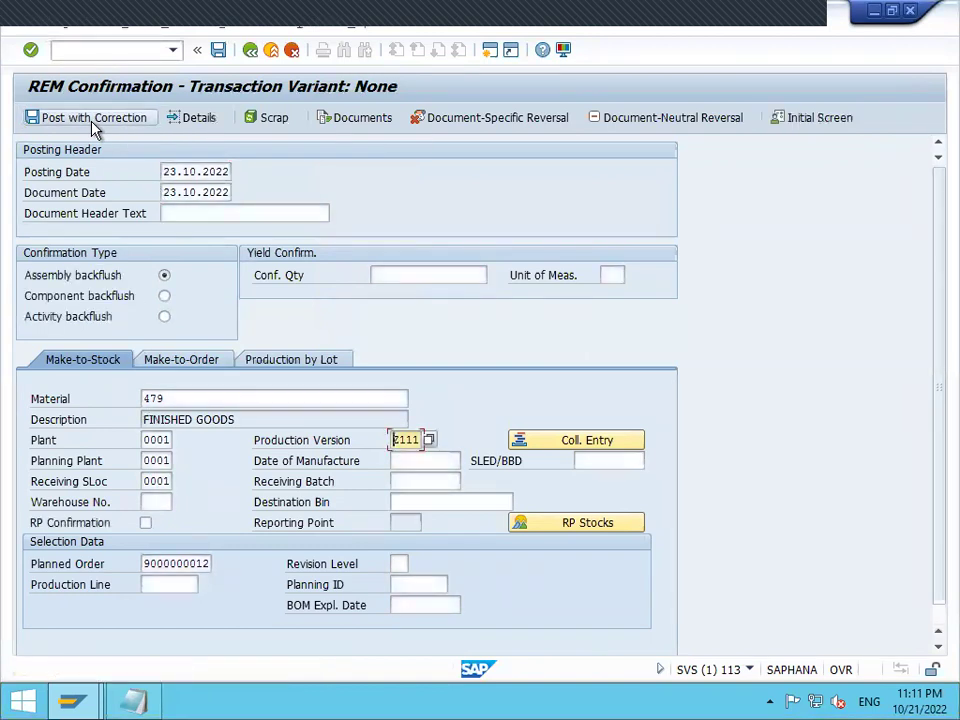
left_click(429, 440)
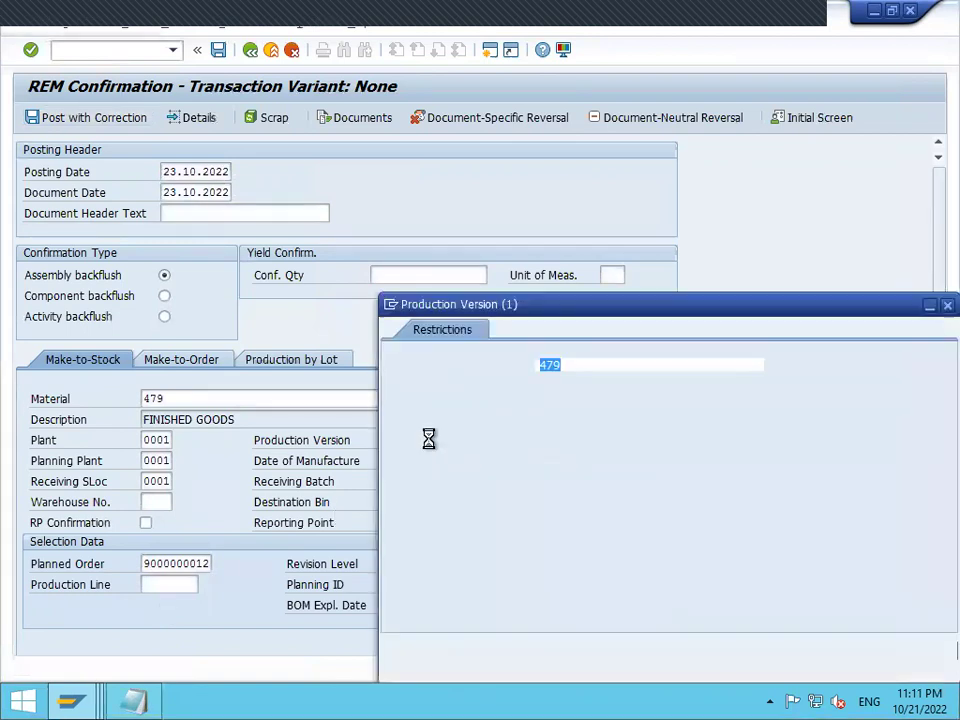
key("Return")
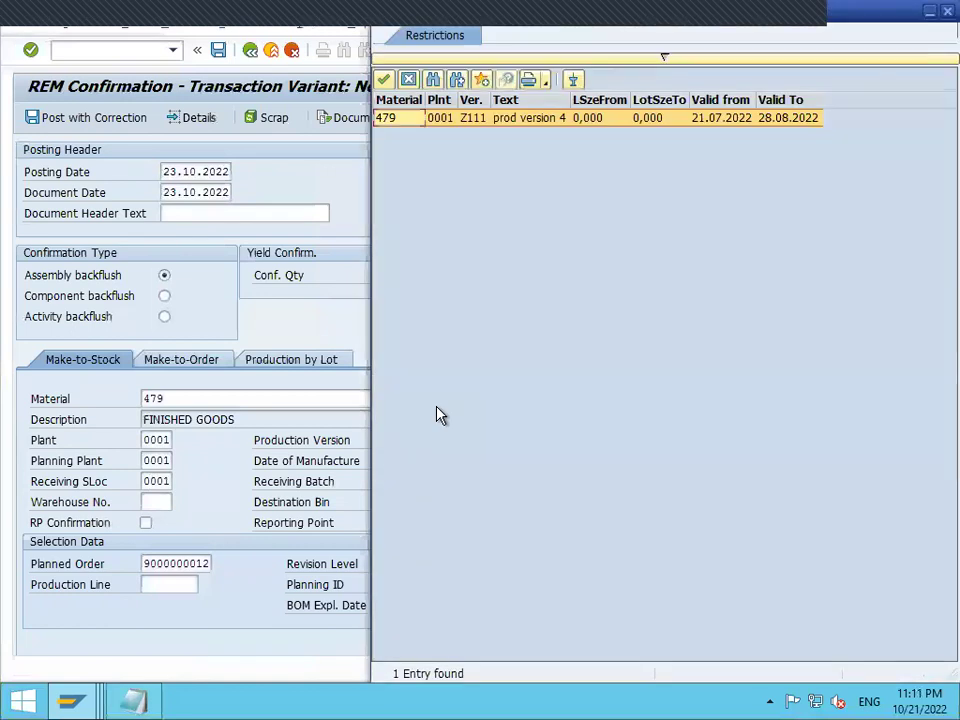
key("Return")
key("Return")
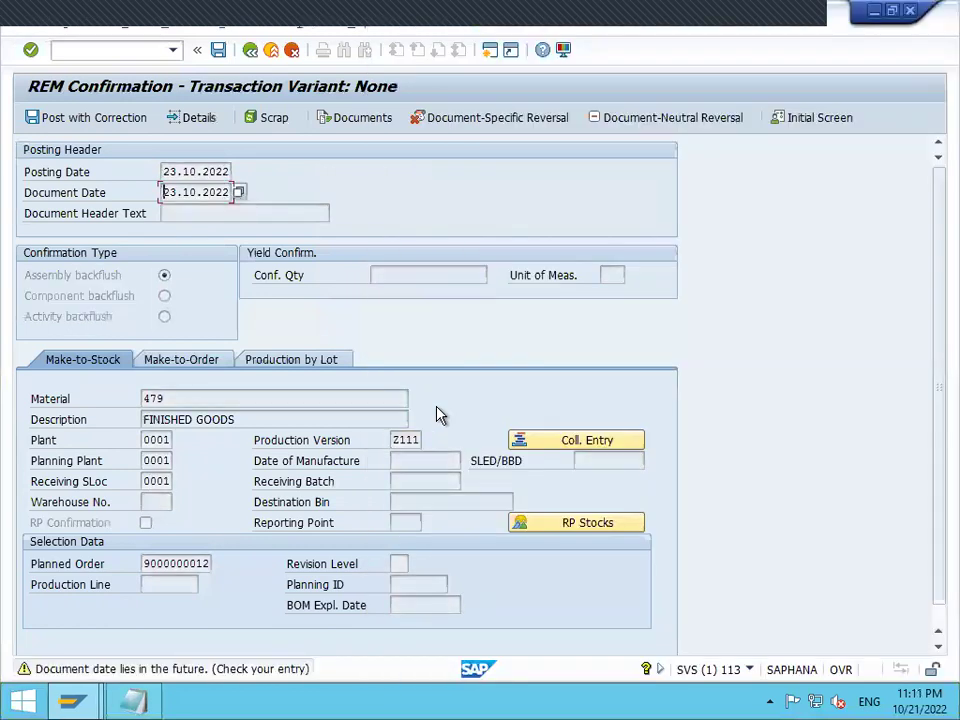
key("Return")
key("Return")
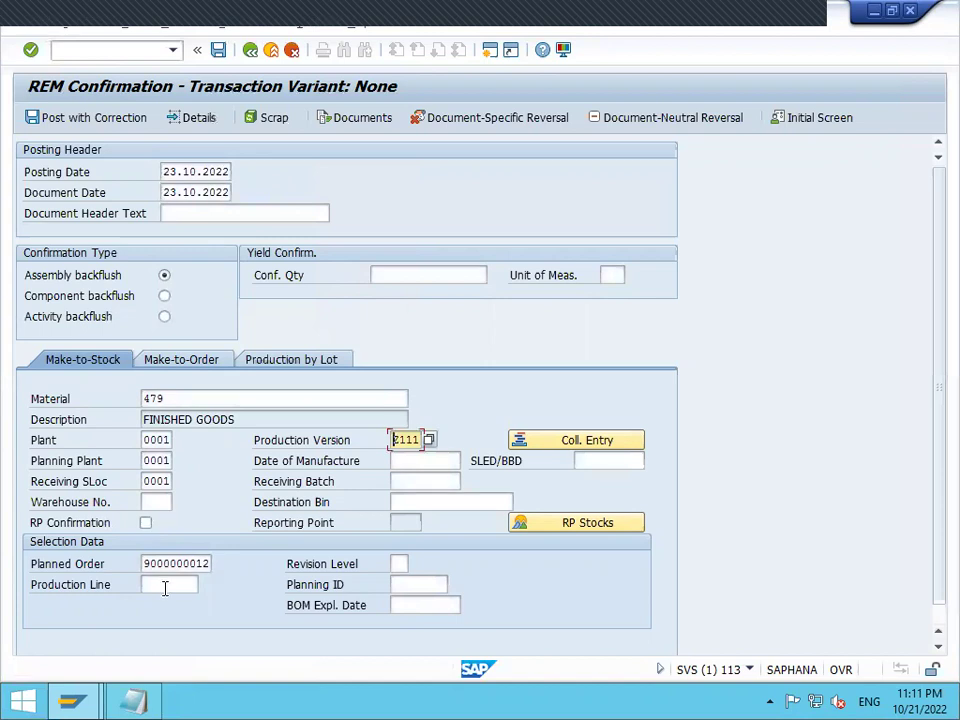
left_click(70, 118)
key("Return")
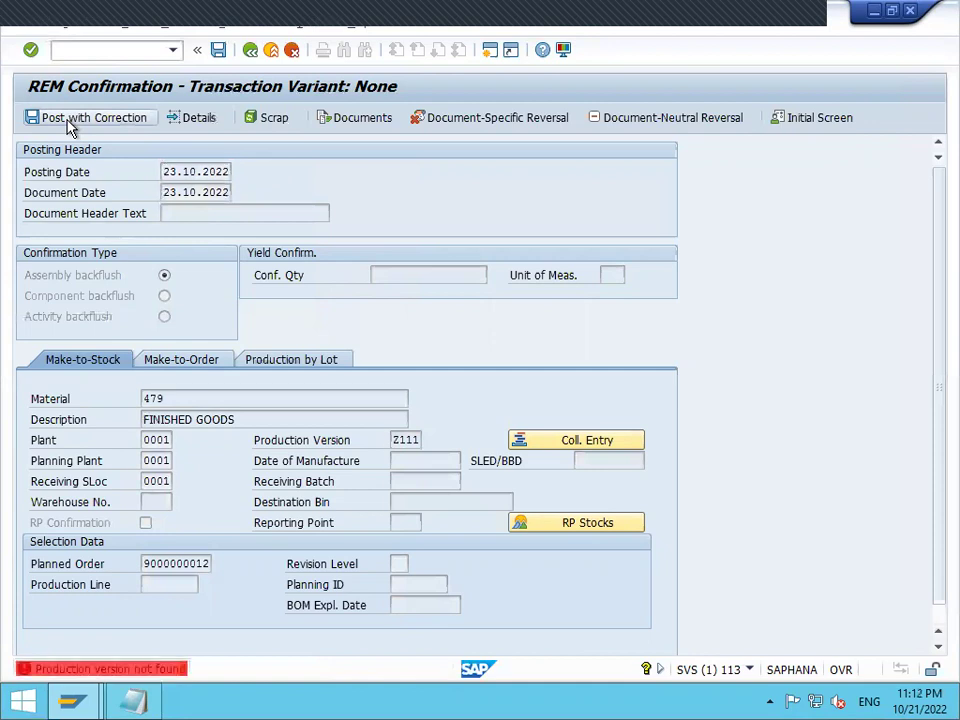
key("Return")
left_click(70, 118)
key("Return")
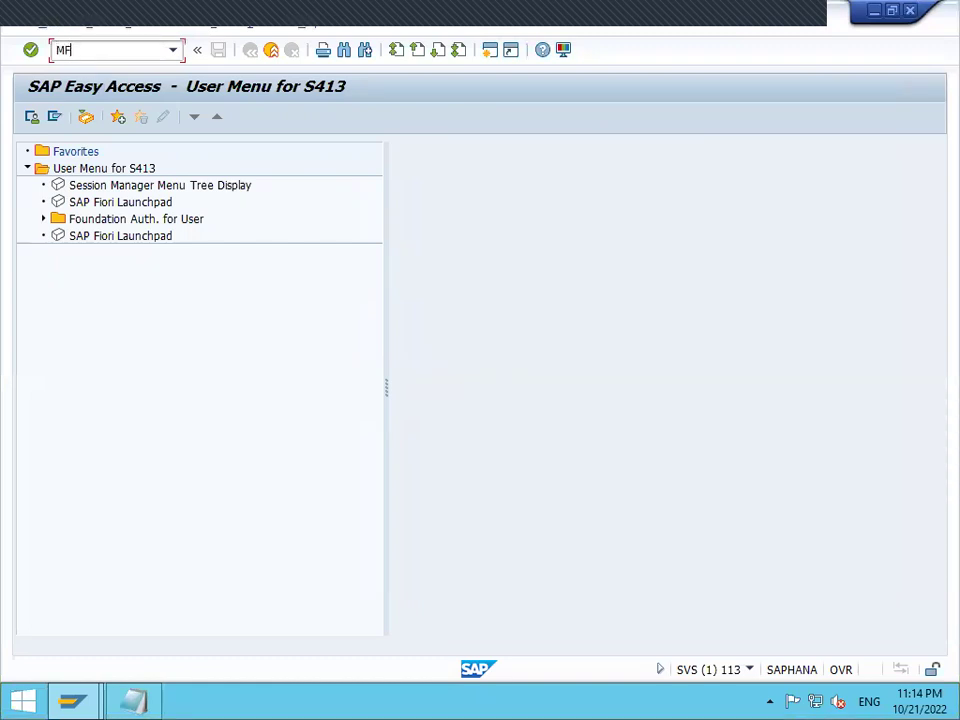
Reopen the backflush with plant 0001, storage location 0001 and the updated dates.
type("BF")
key("Return")
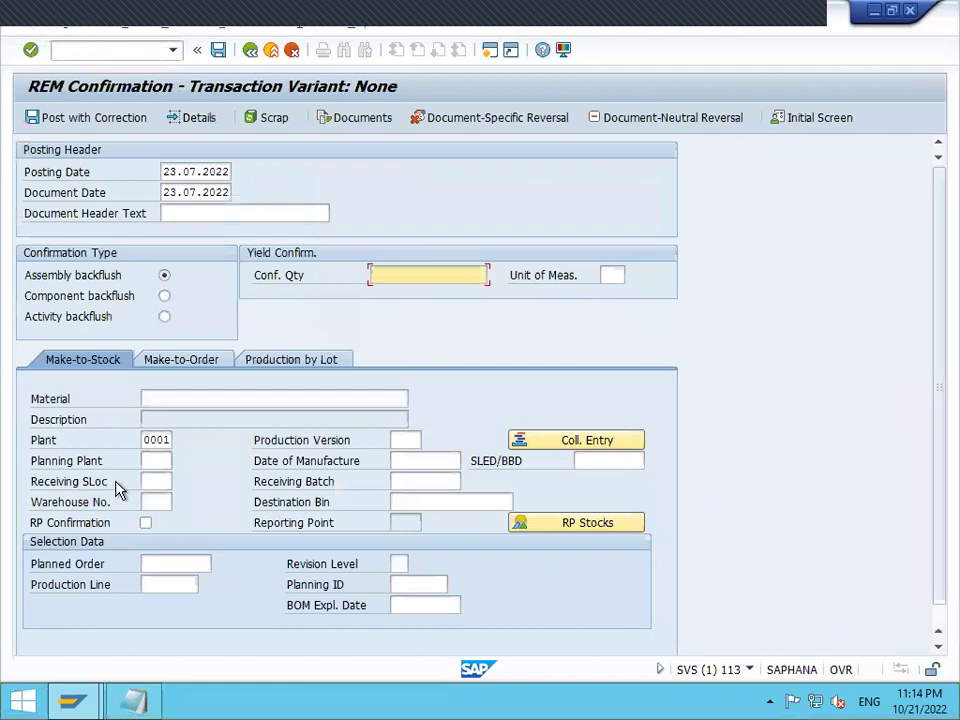
left_click(157, 461)
type("0001")
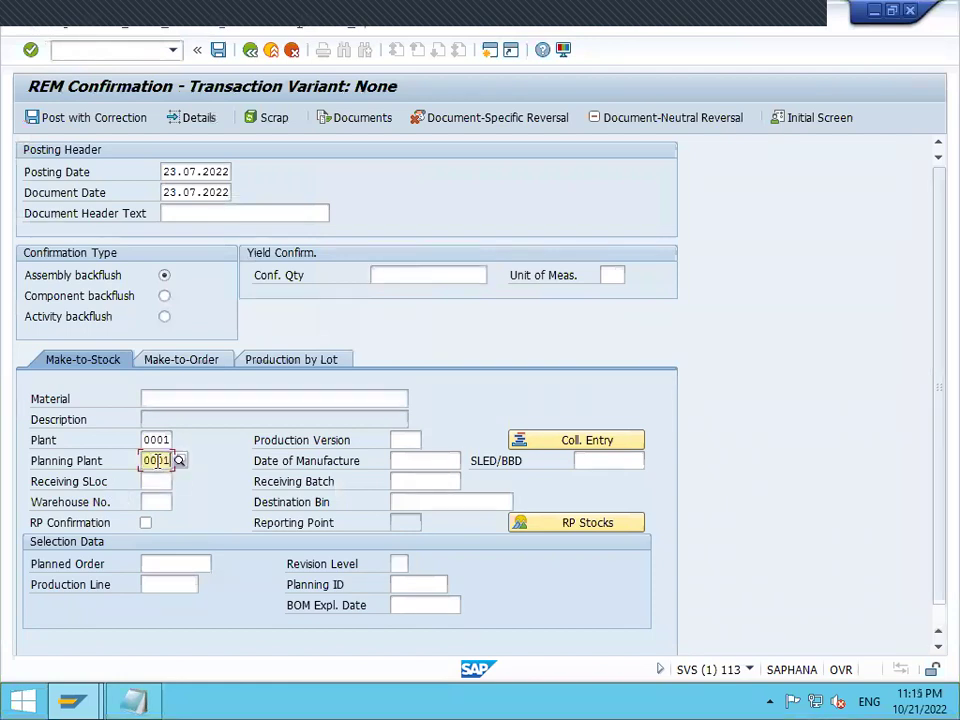
left_click(156, 482)
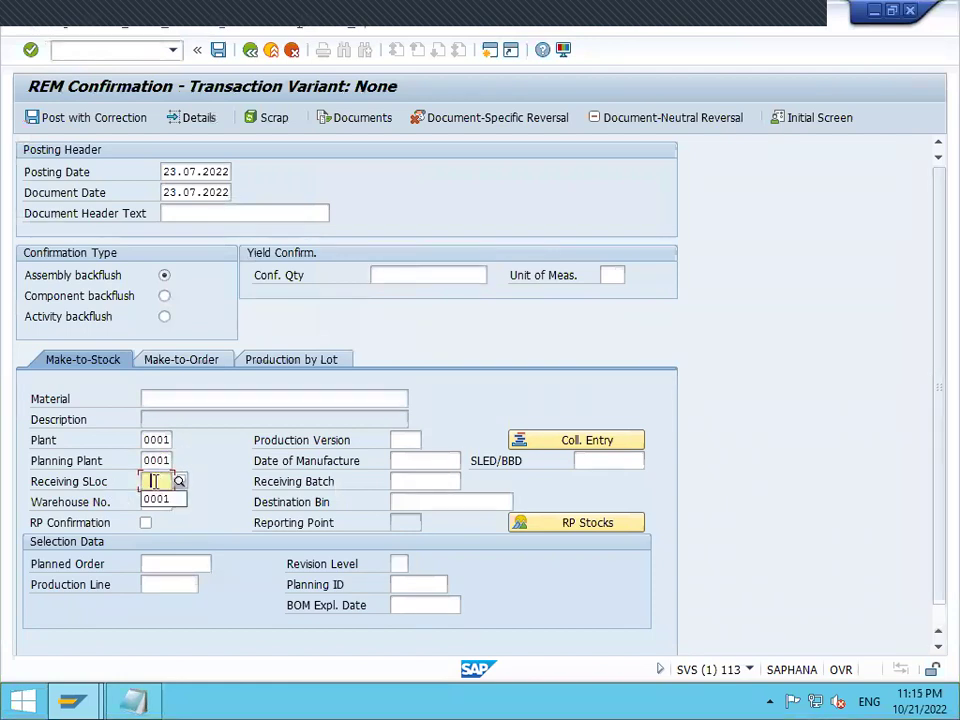
type("0001")
key("Return")
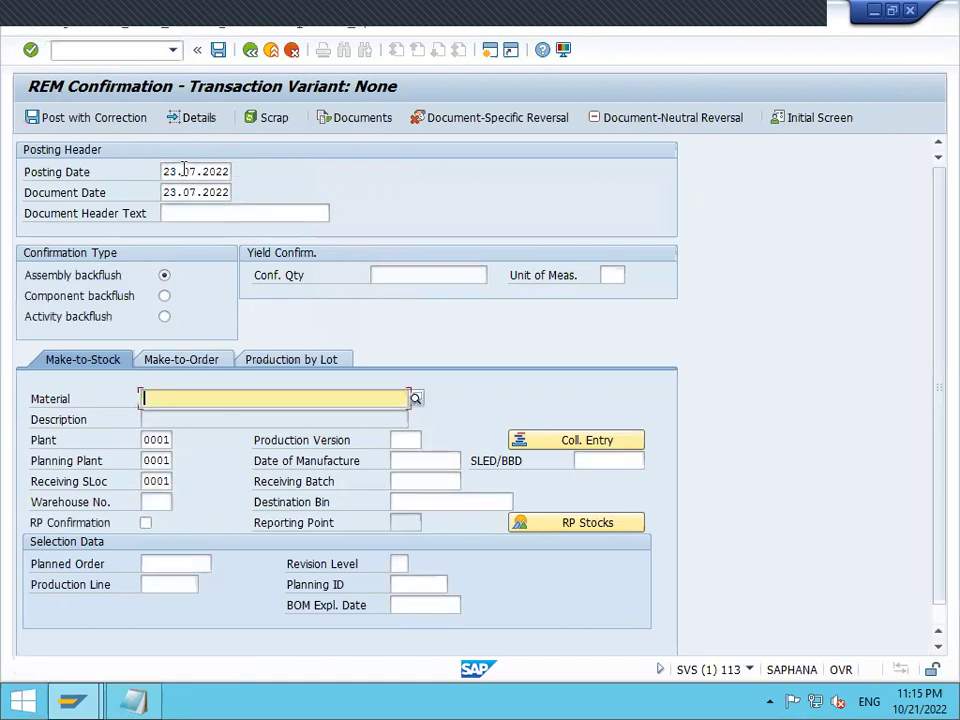
left_click(184, 171)
type("1")
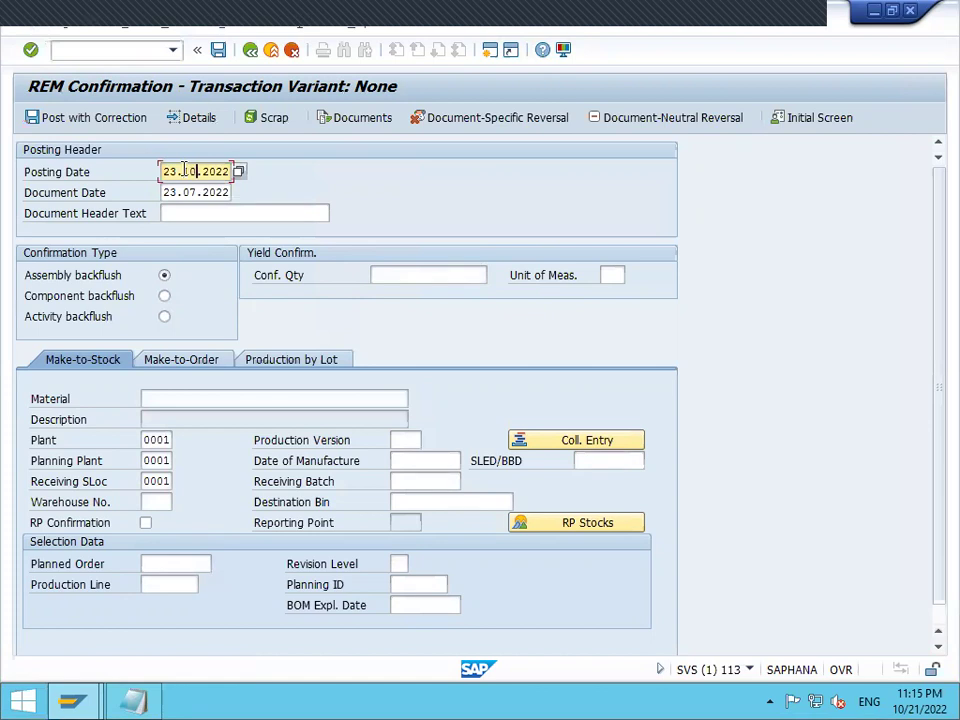
key("Down")
key("Return")
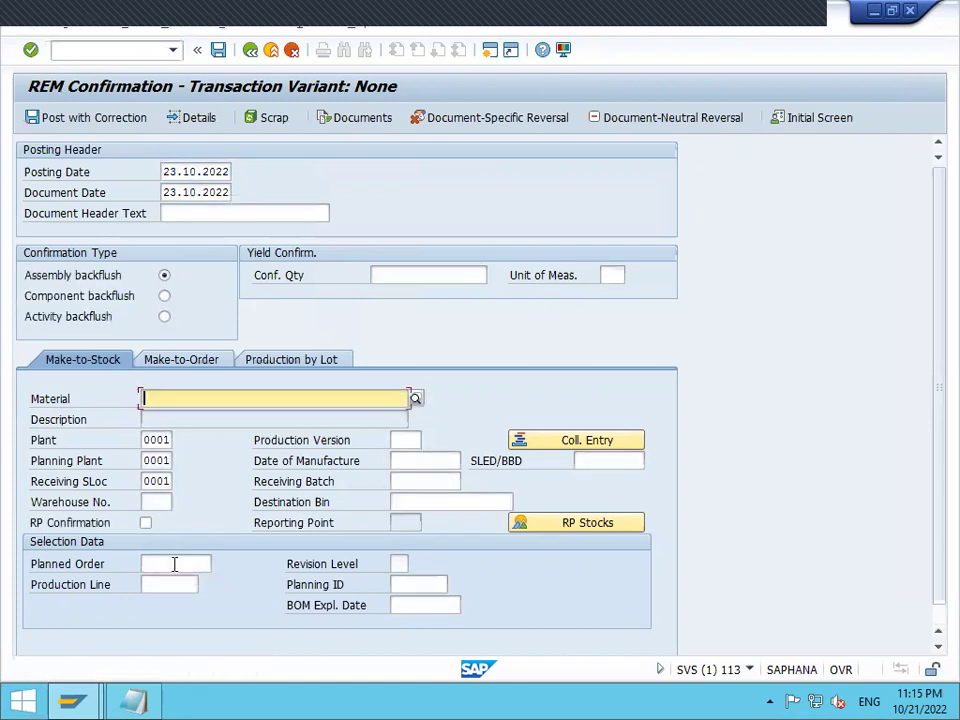
left_click(174, 564)
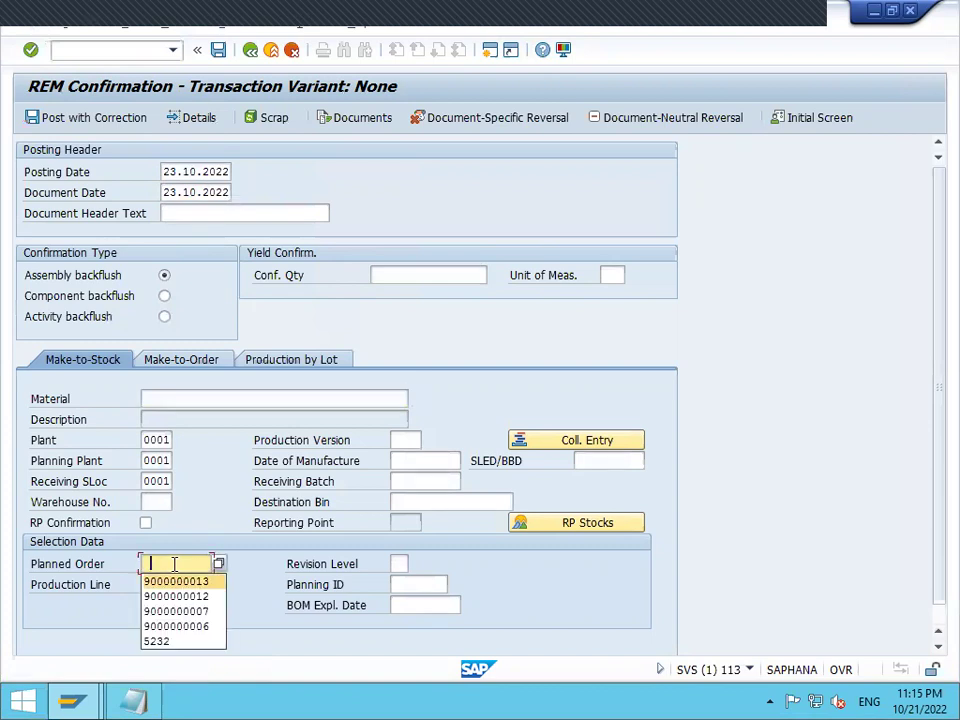
key("Down")
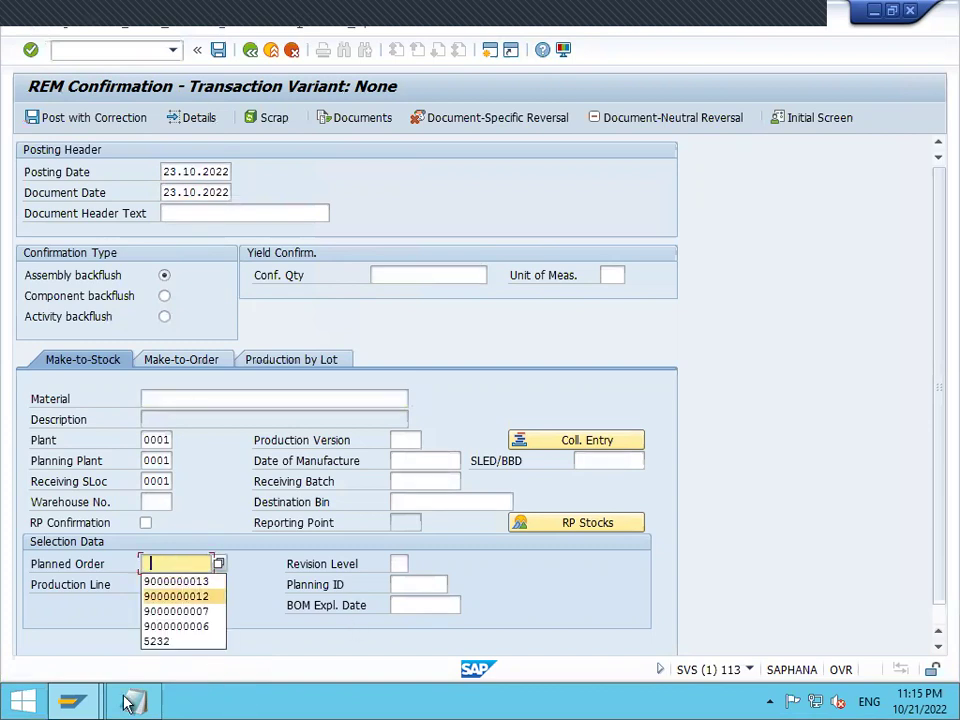
left_click(131, 700)
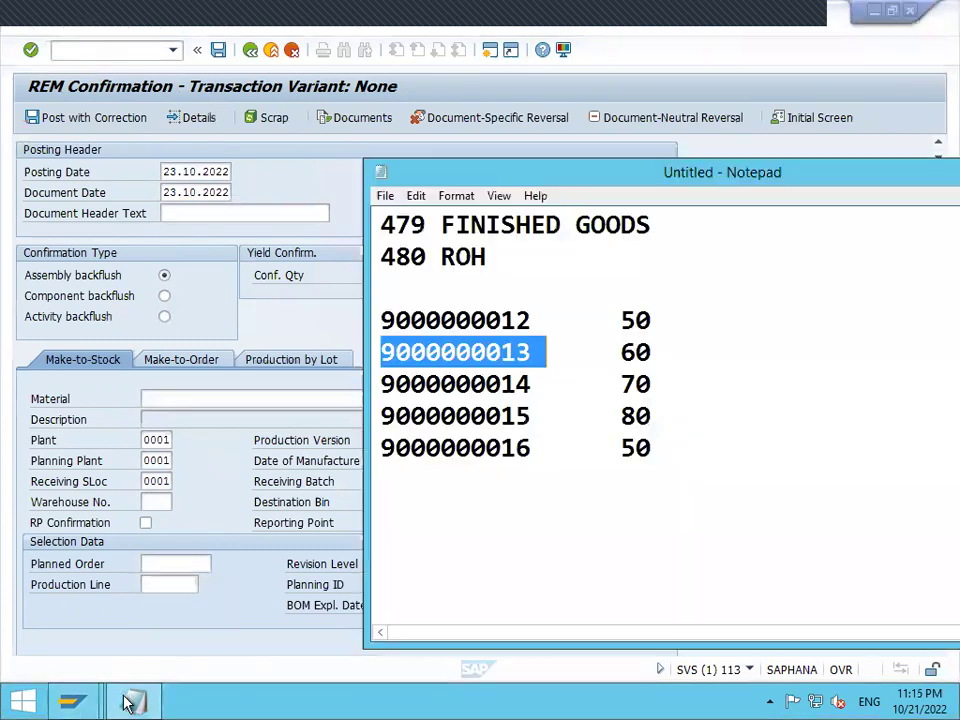
left_click(169, 560)
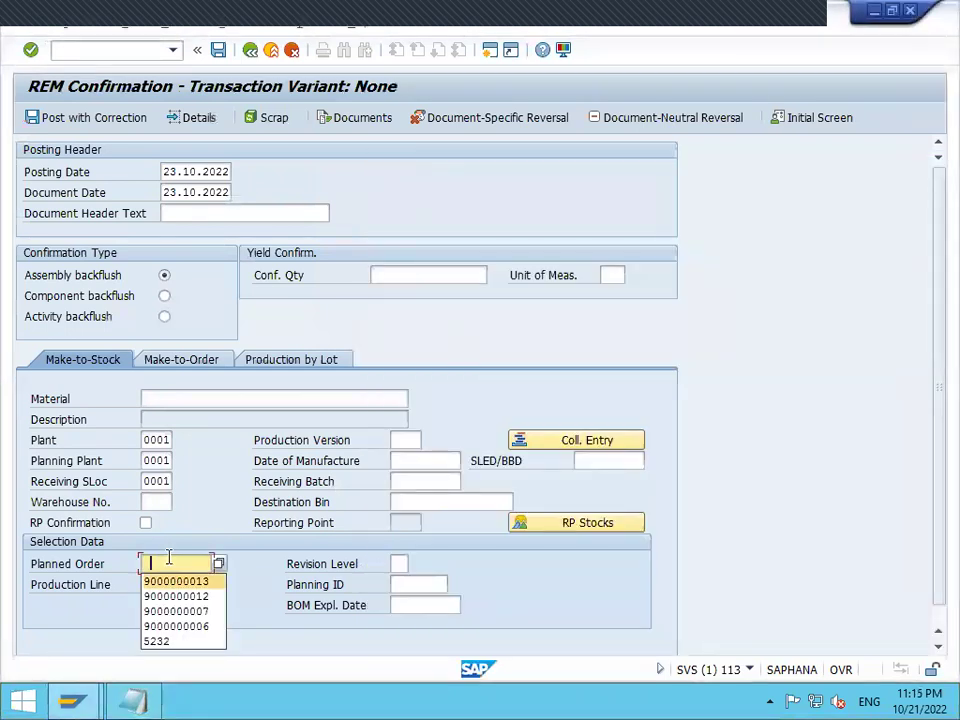
key("Down")
key("Return")
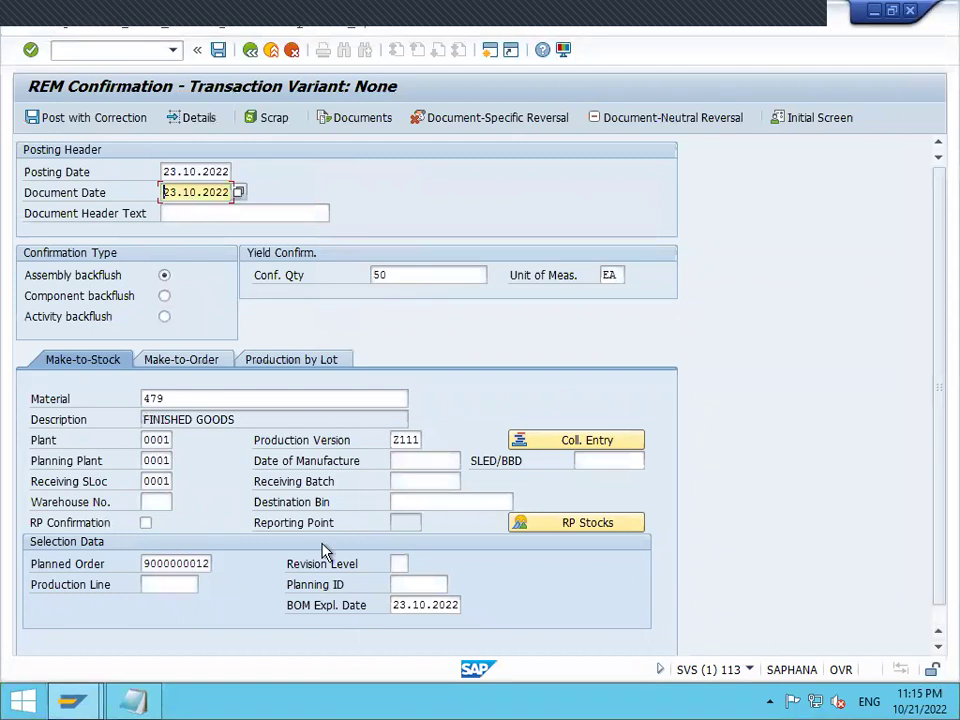
double_click(408, 277)
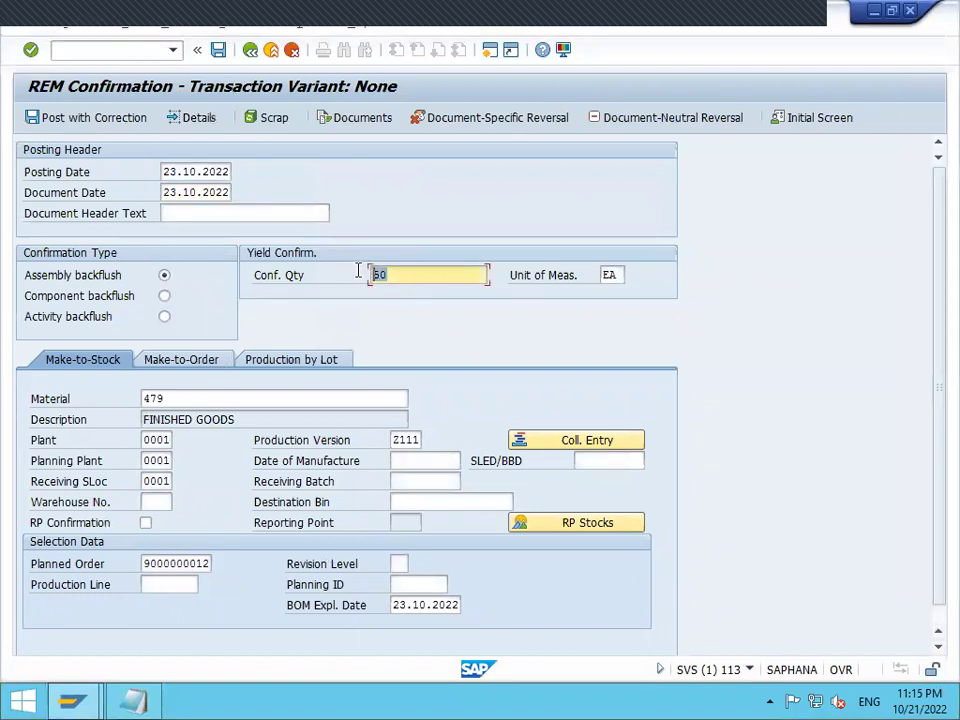
left_click(140, 705)
left_click(140, 705)
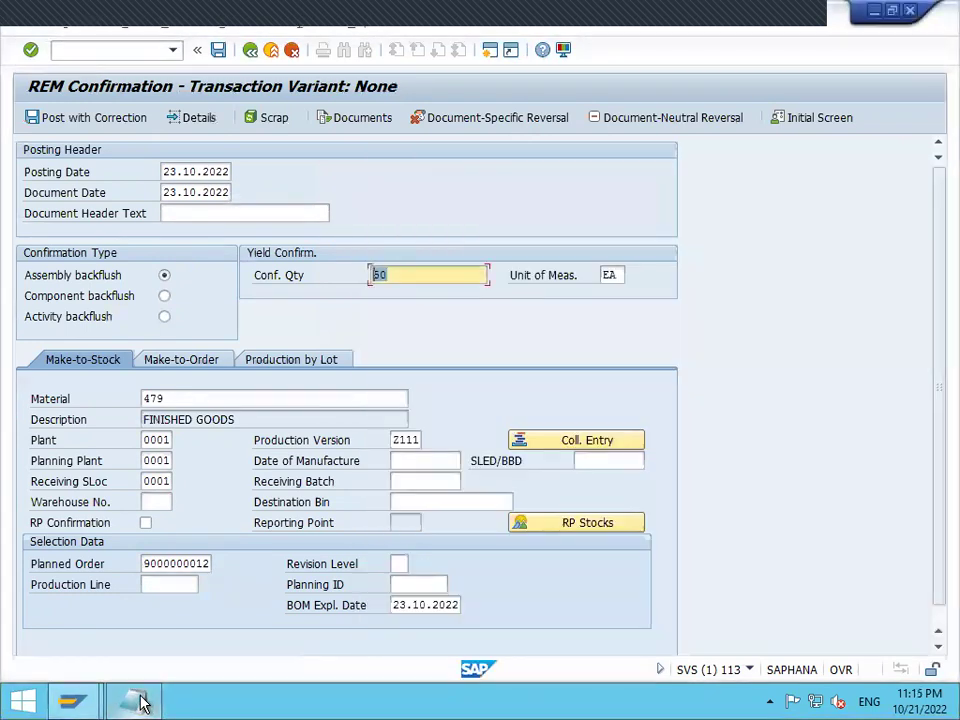
left_click(140, 705)
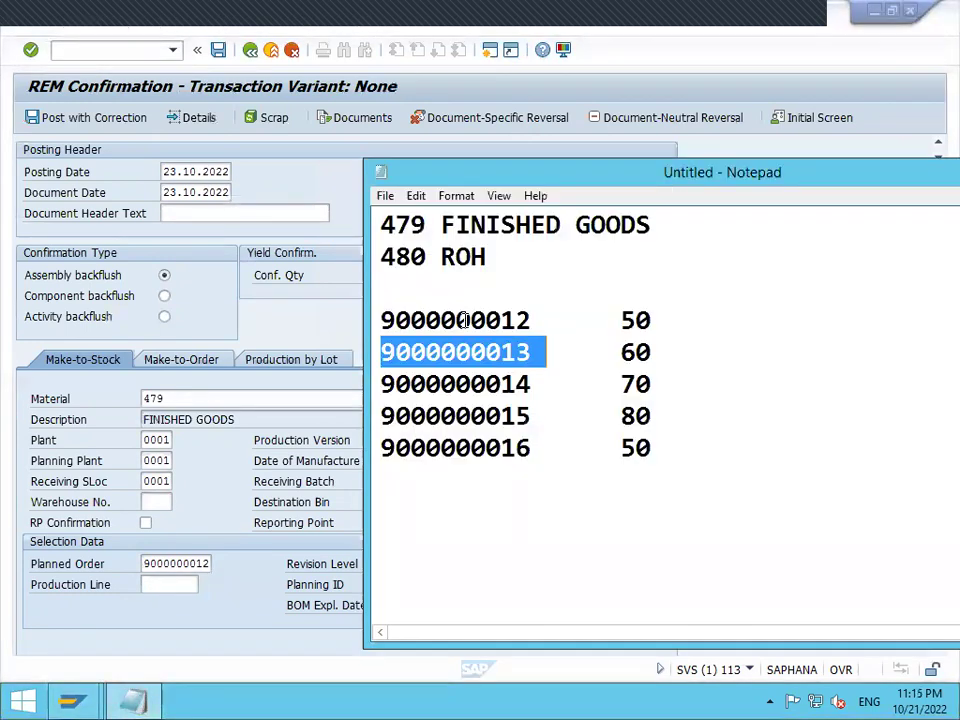
double_click(465, 320)
left_click(635, 311)
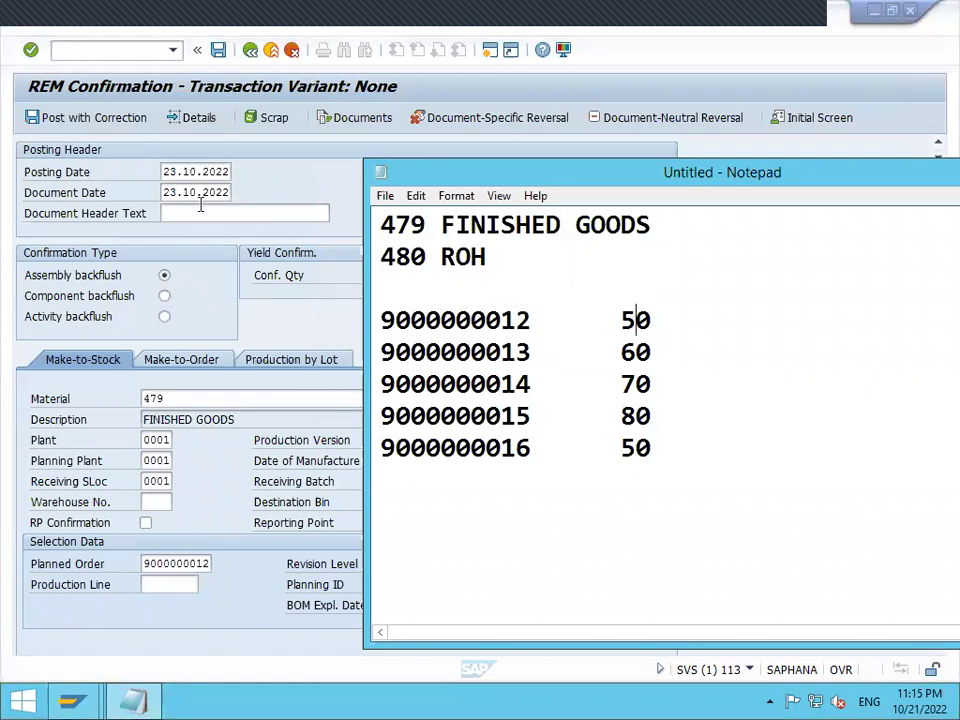
Post, answer No to missing BOM components, and enter component material 480.
left_click(98, 119)
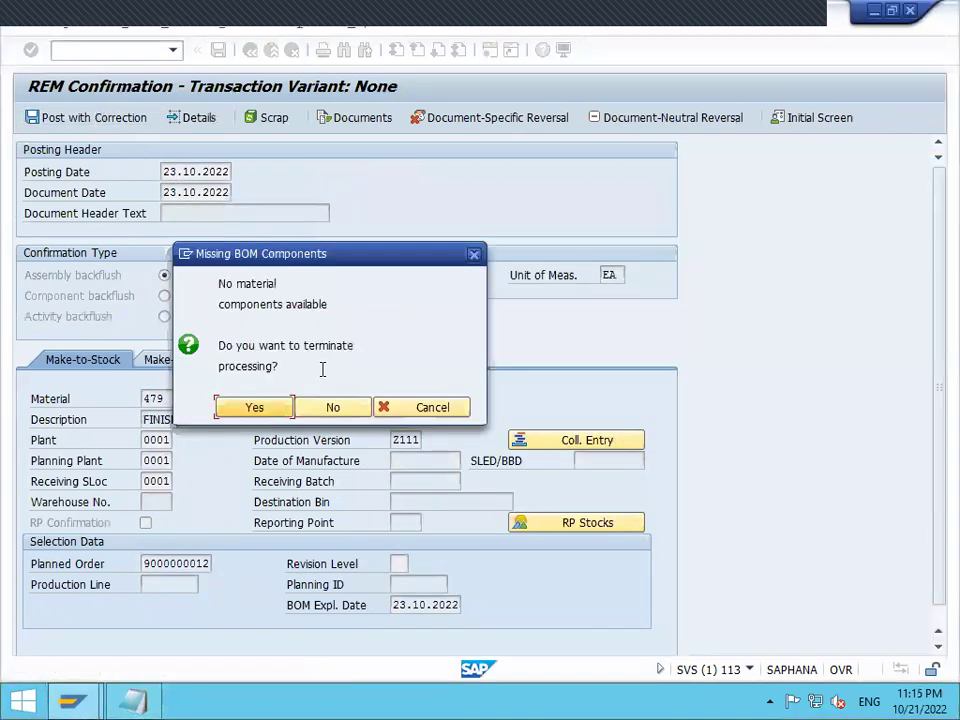
left_click(331, 408)
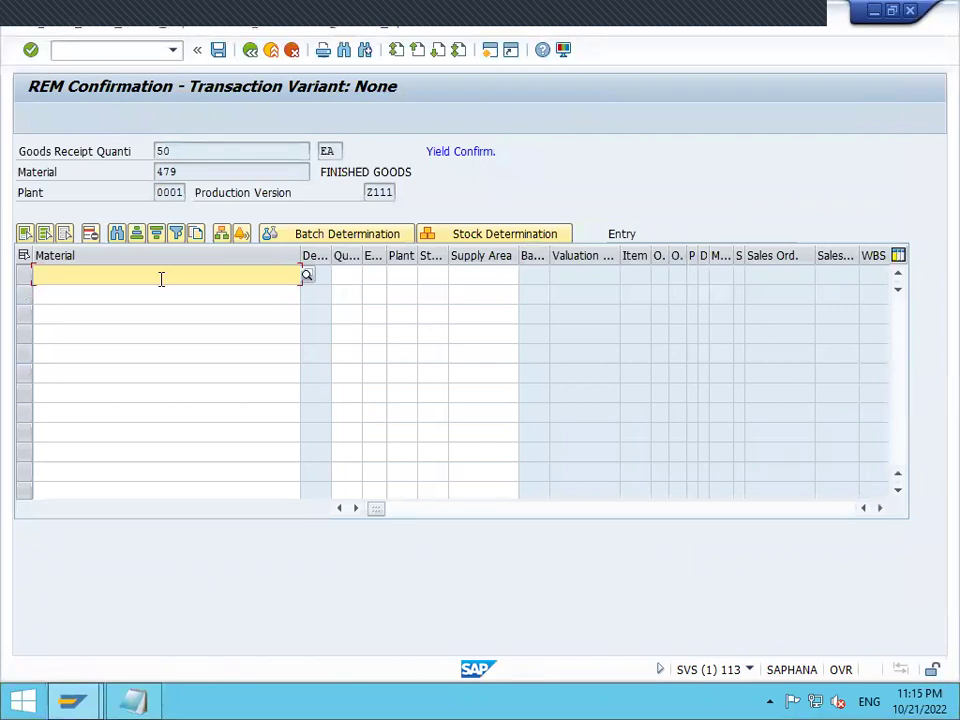
left_click(150, 703)
double_click(412, 254)
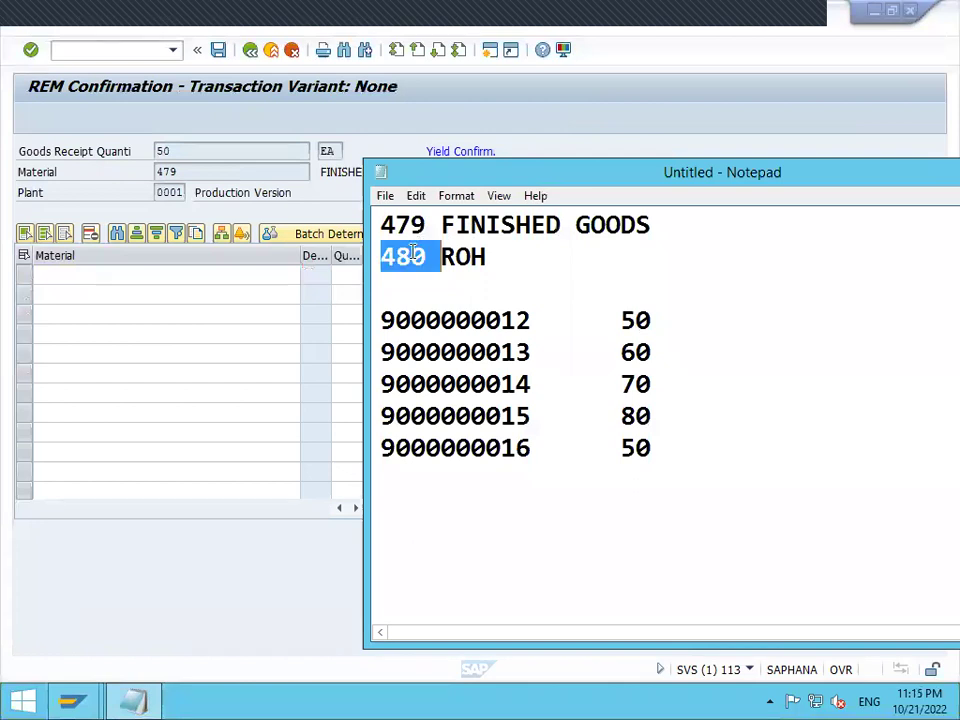
left_click(62, 276)
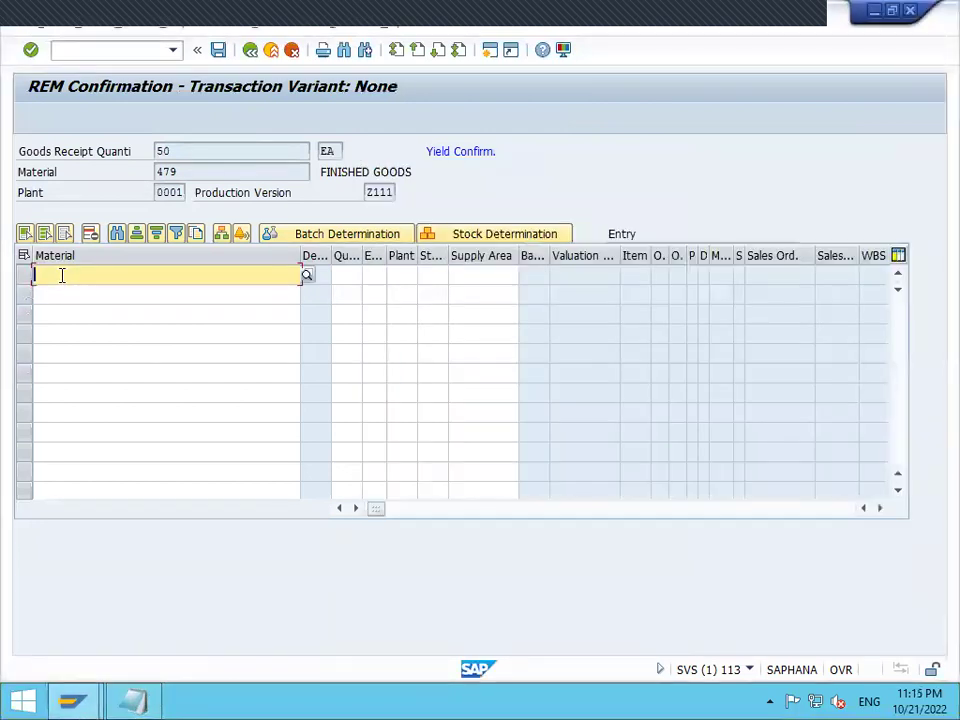
type("480")
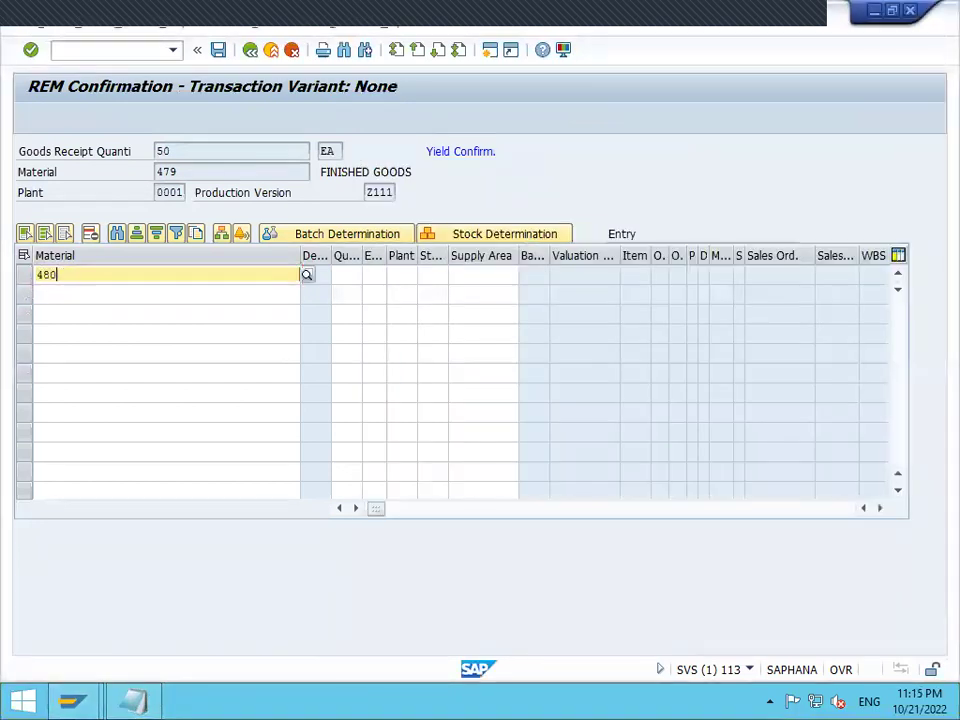
key("Return")
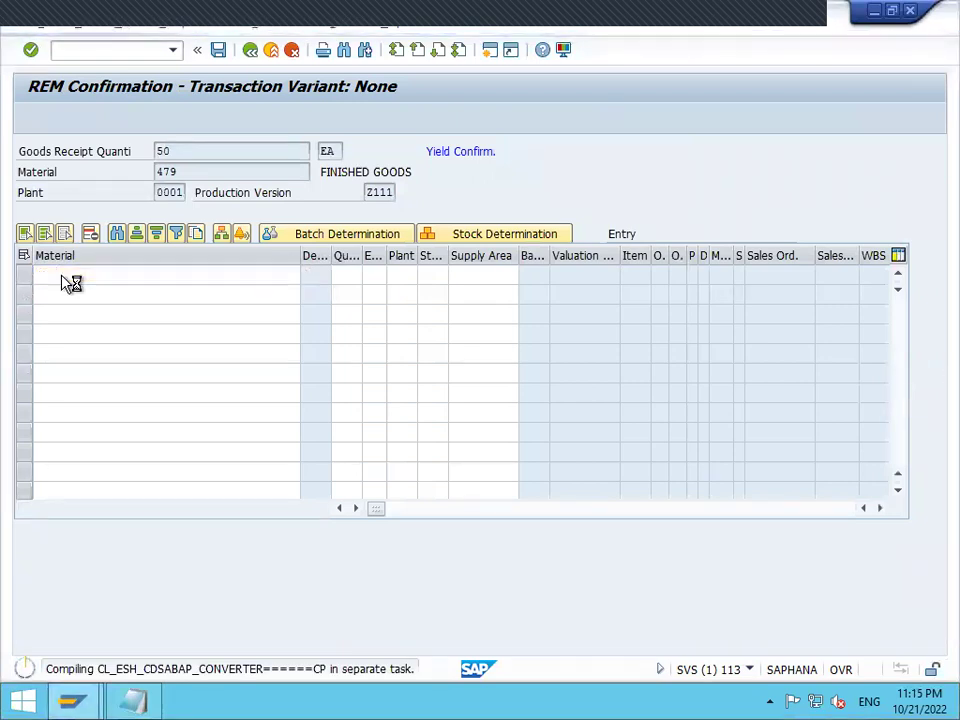
left_click(431, 274)
type("0001")
key("Return")
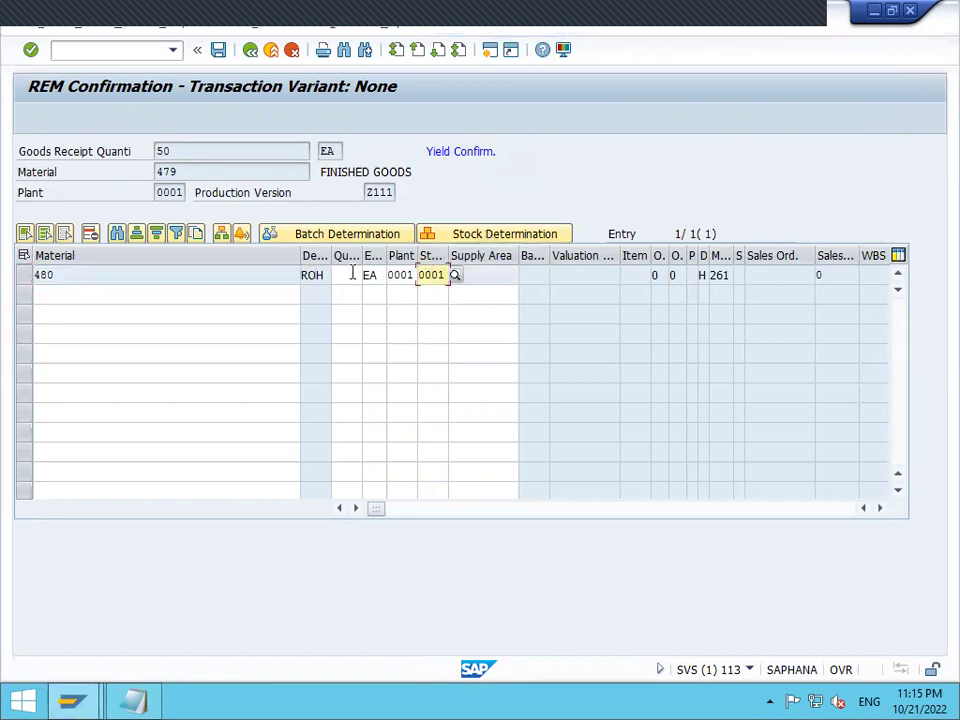
left_click(349, 274)
left_click(225, 151)
left_click(341, 274)
type("50")
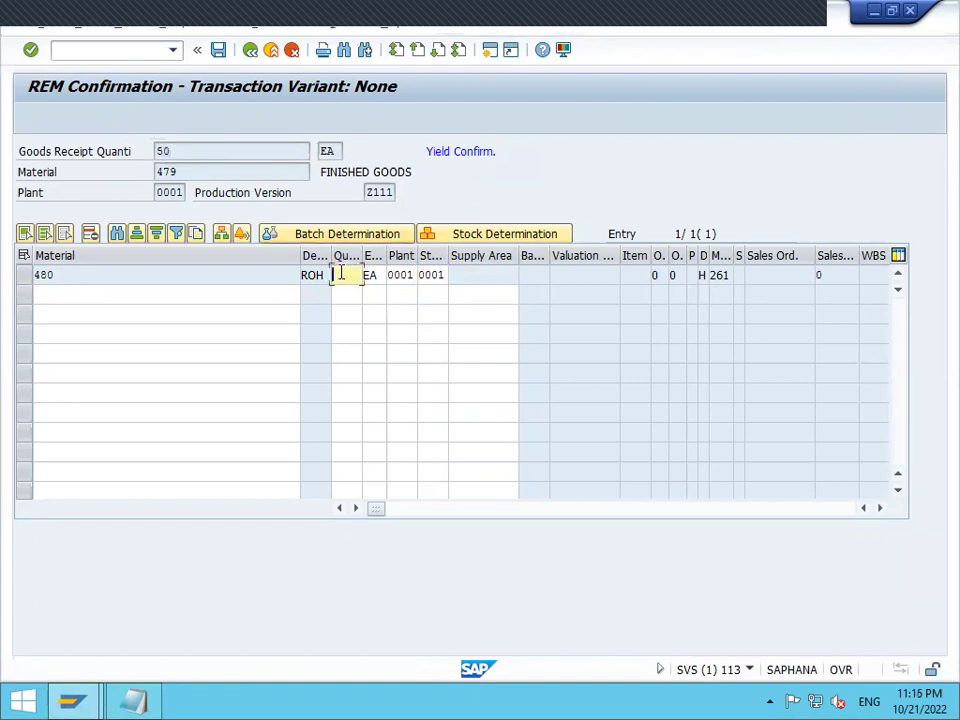
left_click(220, 52)
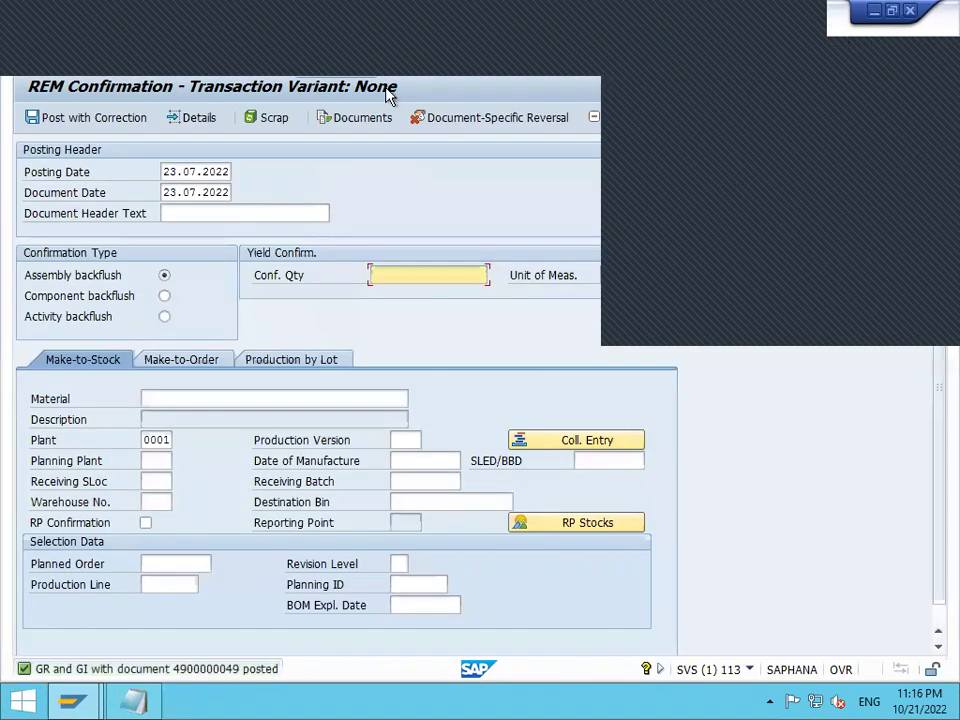
Run MMBE and show stock for material 479: 50,000 unrestricted.
key("F3")
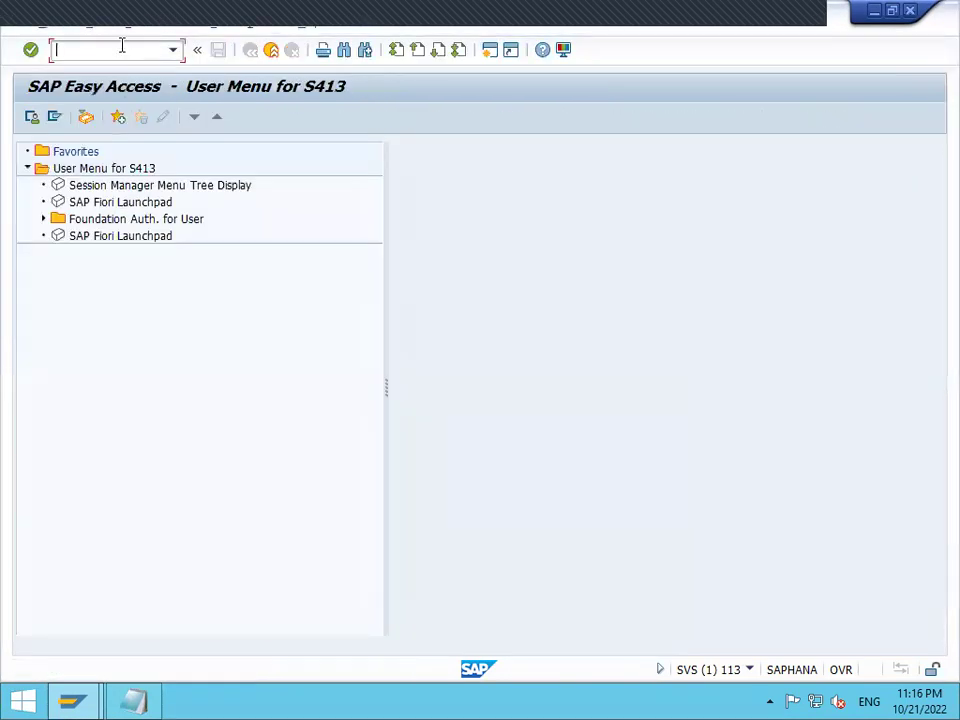
type("MMBE")
key("Return")
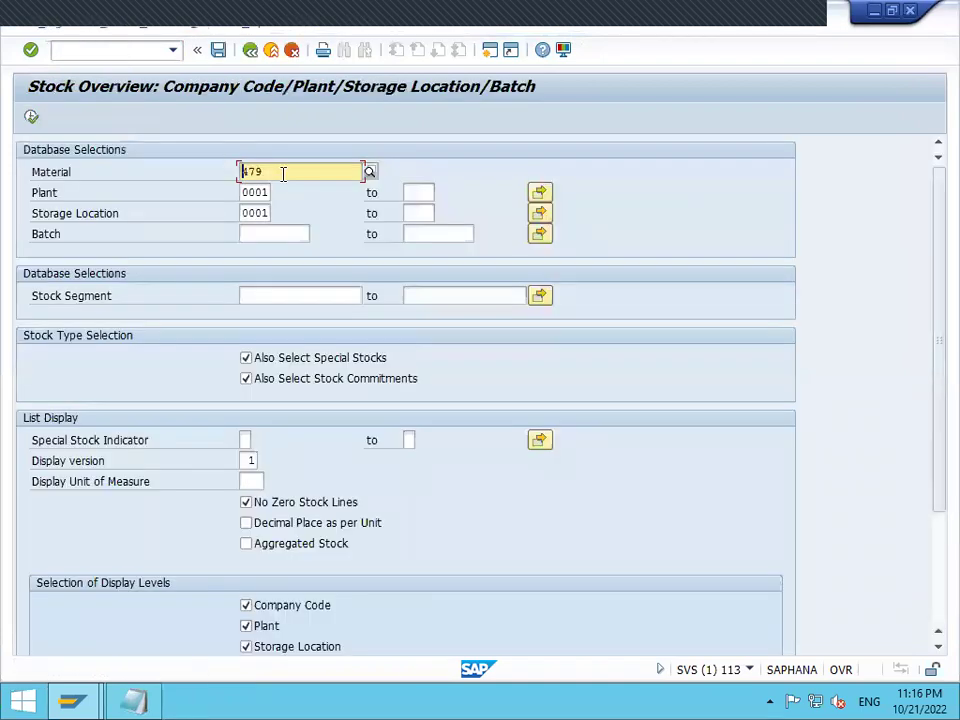
left_click(31, 118)
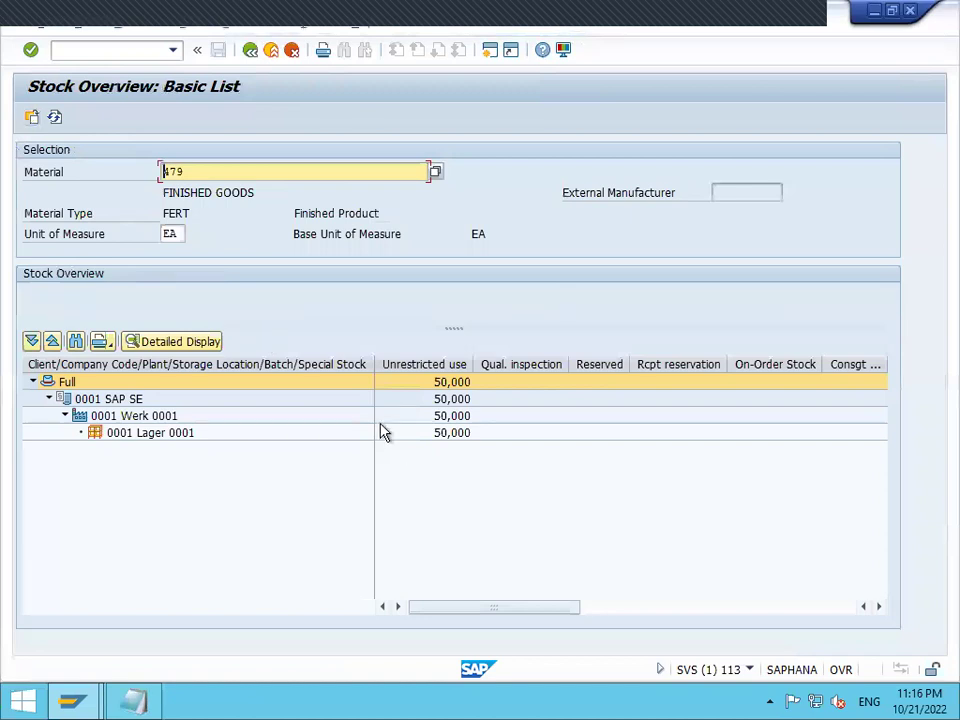
Show stock for material 480 (950,000 unrestricted), then return to Easy Access.
type("4")
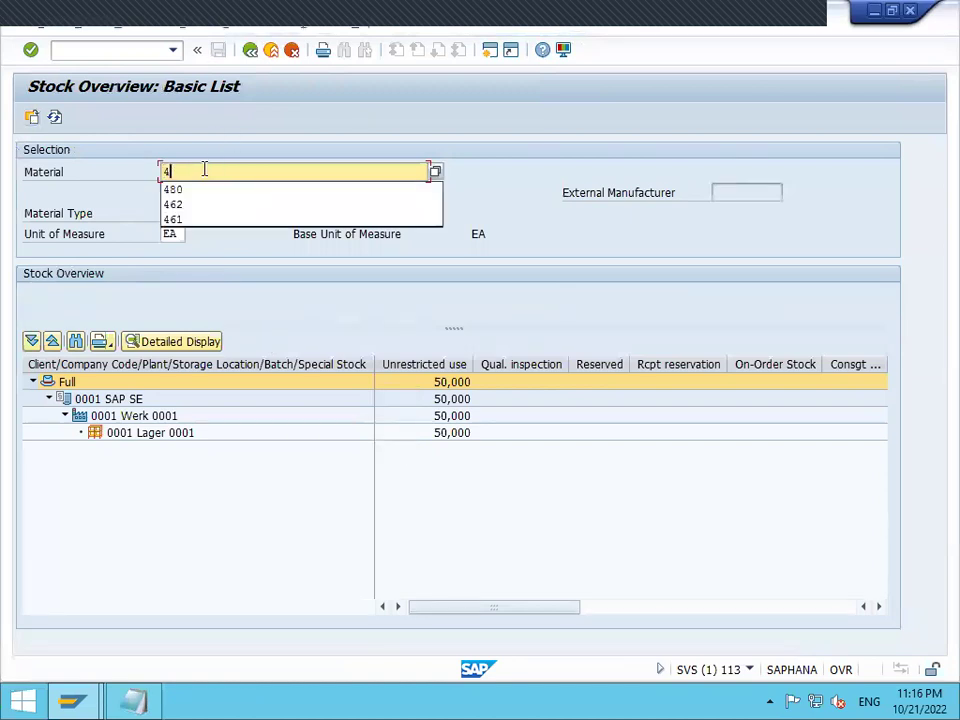
key("Down")
key("Return")
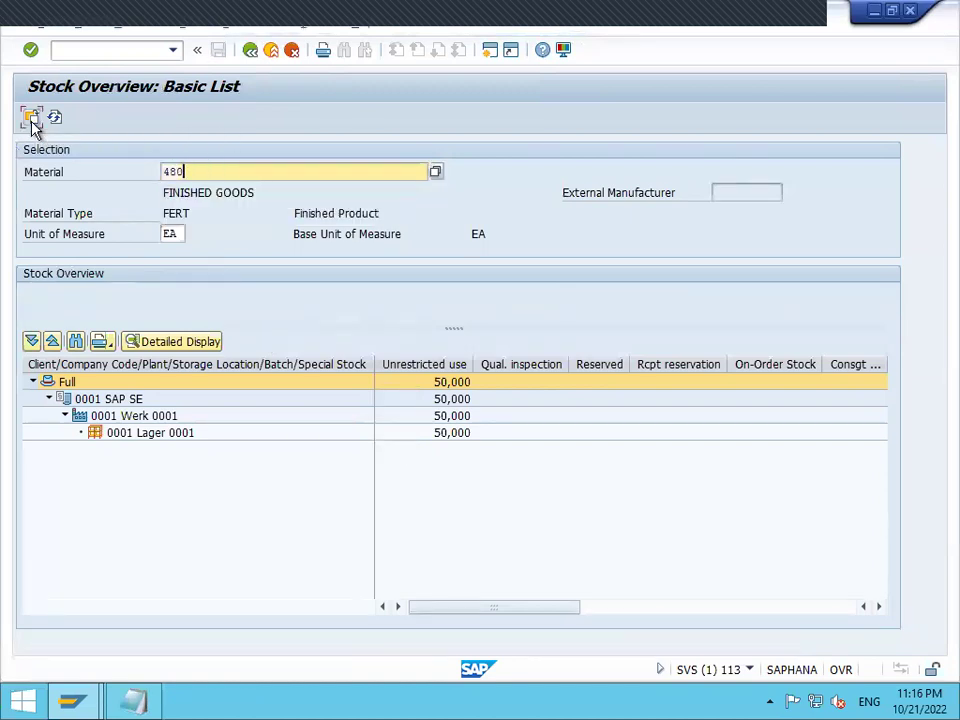
left_click(31, 119)
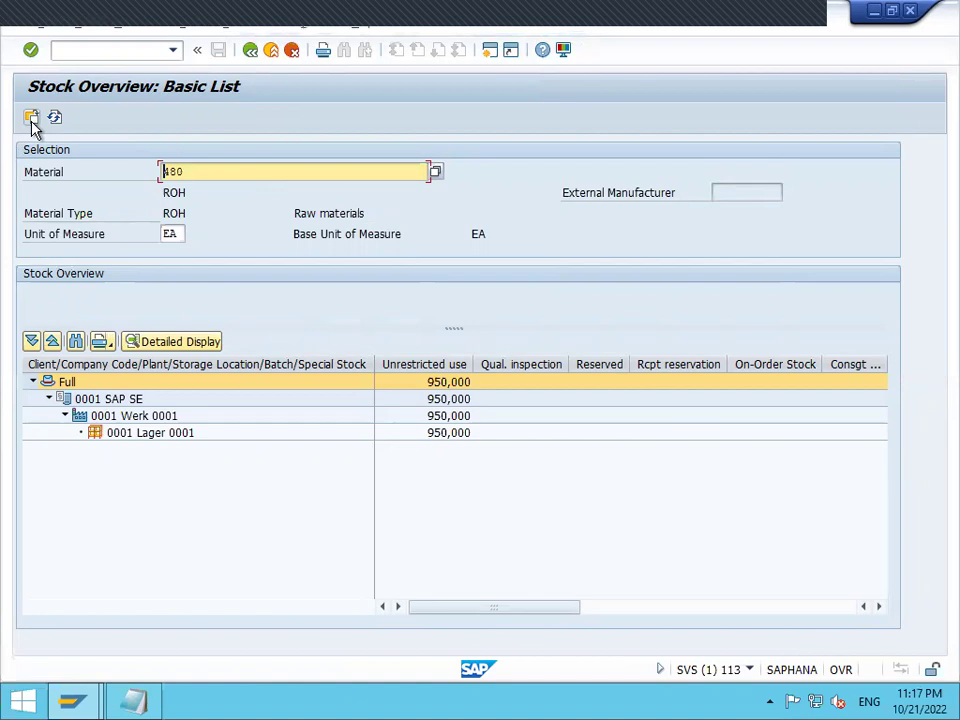
left_click(31, 119)
key("F3")
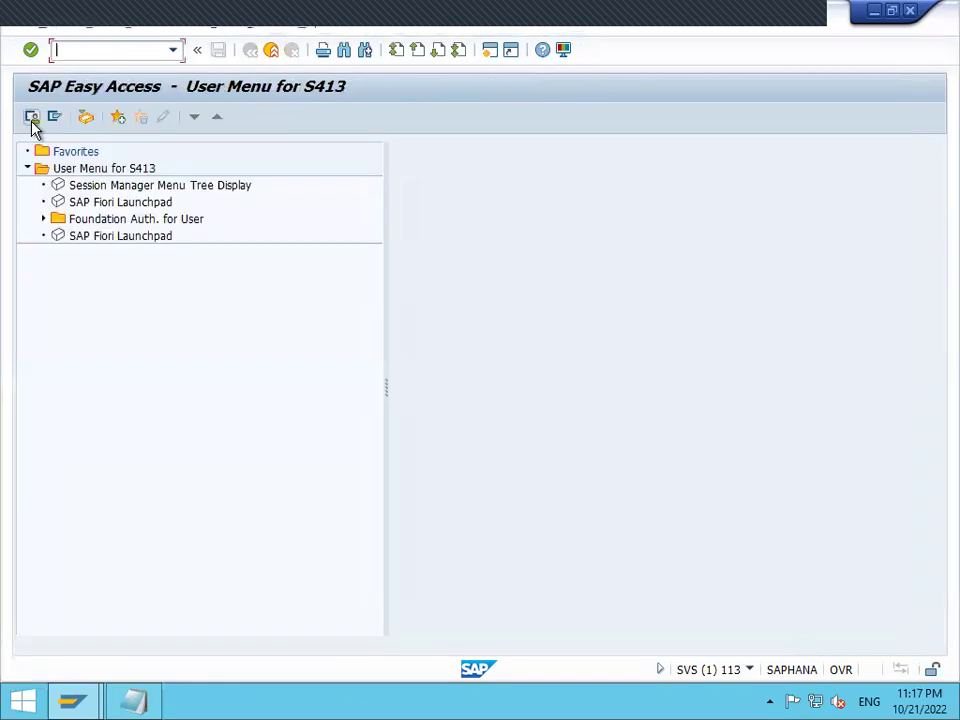